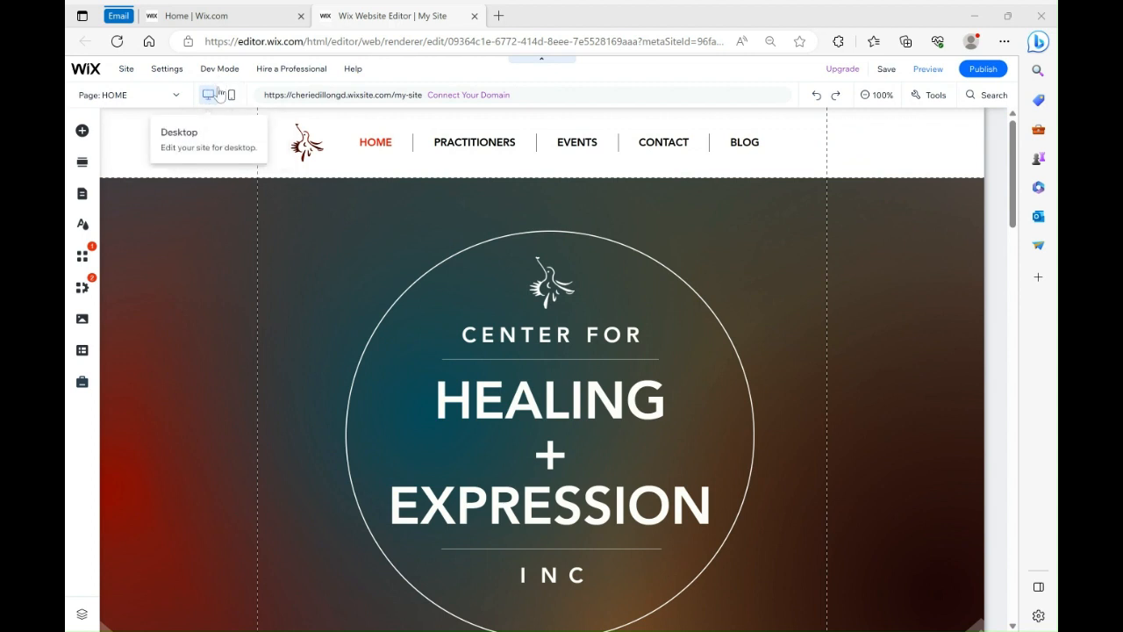
Save the site and close the save confirmation
{"action": "mouse_move", "coordinate": [223, 71]}
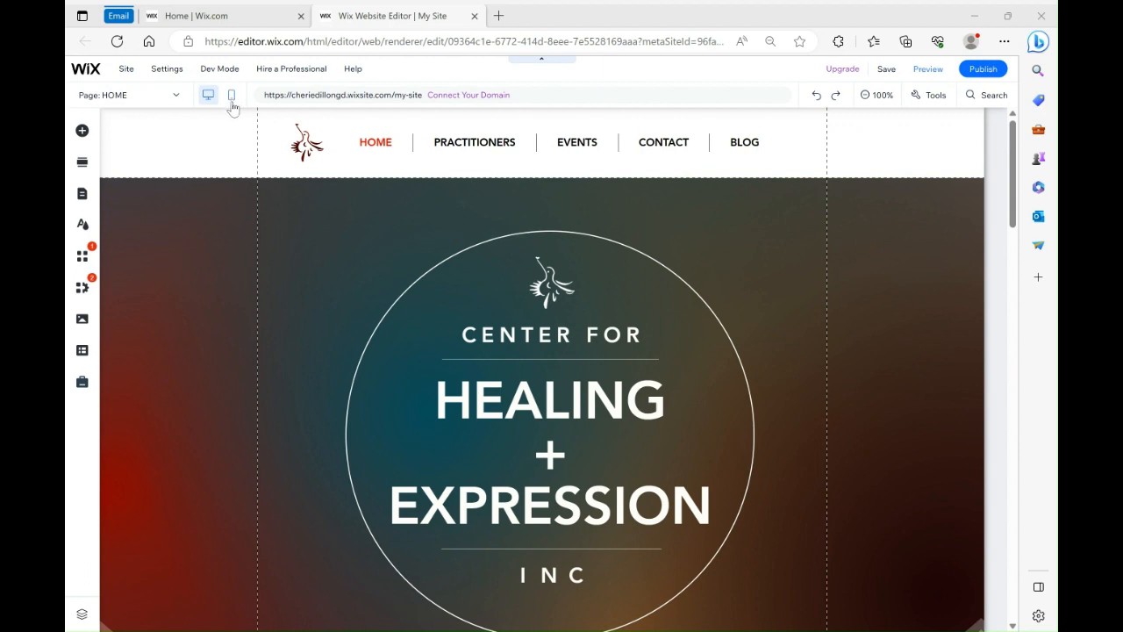
{"action": "mouse_move", "coordinate": [1003, 80]}
{"action": "left_click", "coordinate": [880, 68]}
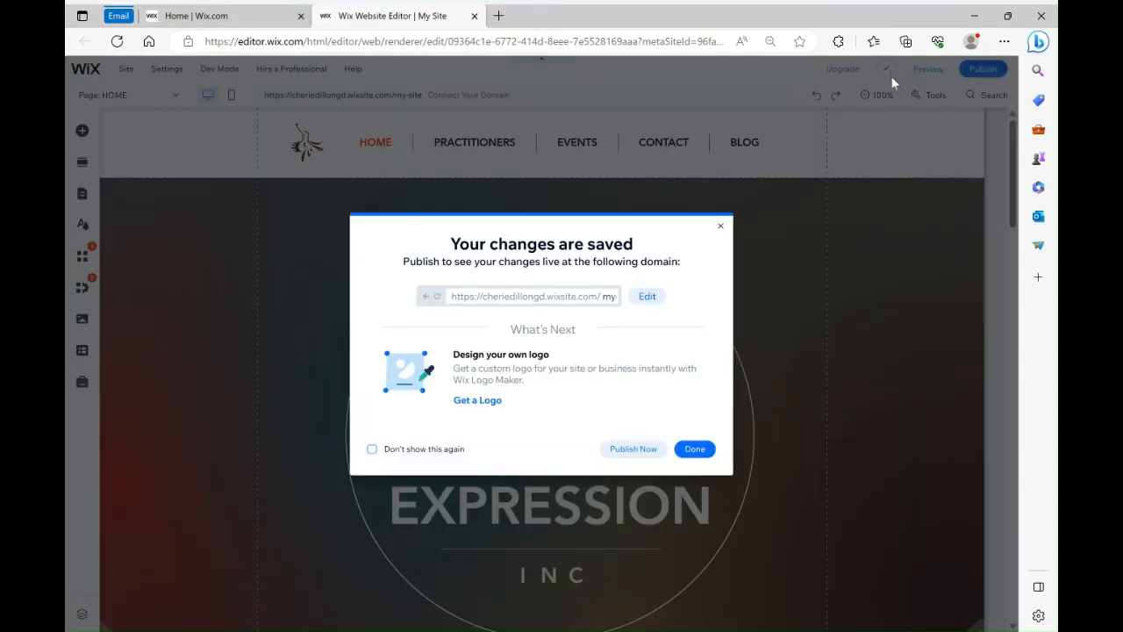
{"action": "left_click", "coordinate": [719, 227]}
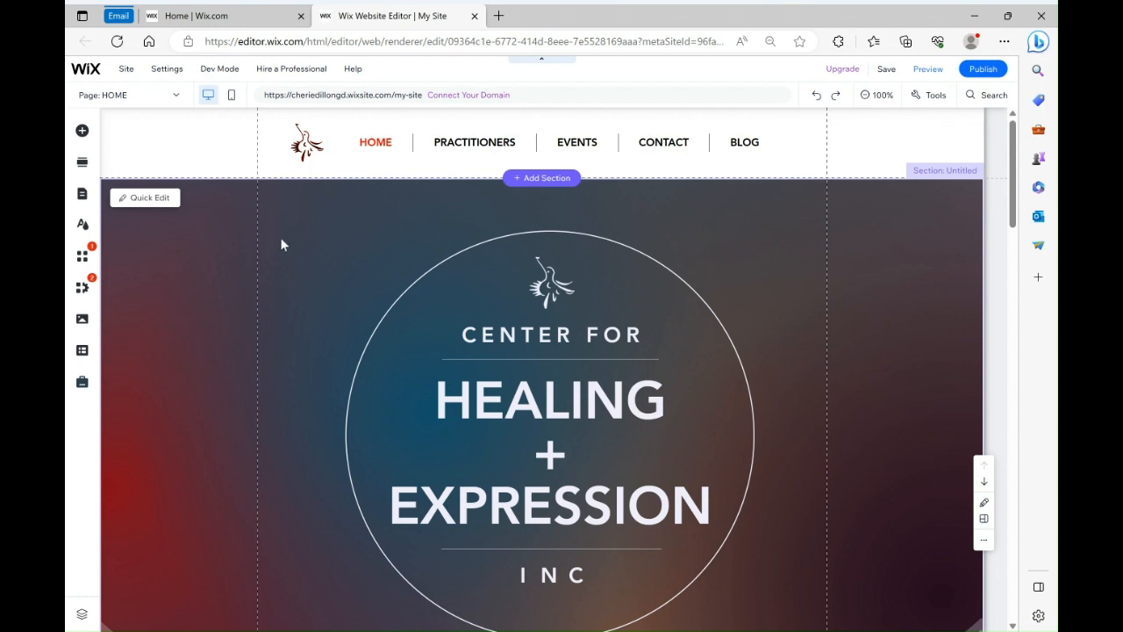
Try to open the site history, then close the tab it opens
{"action": "left_click", "coordinate": [127, 70]}
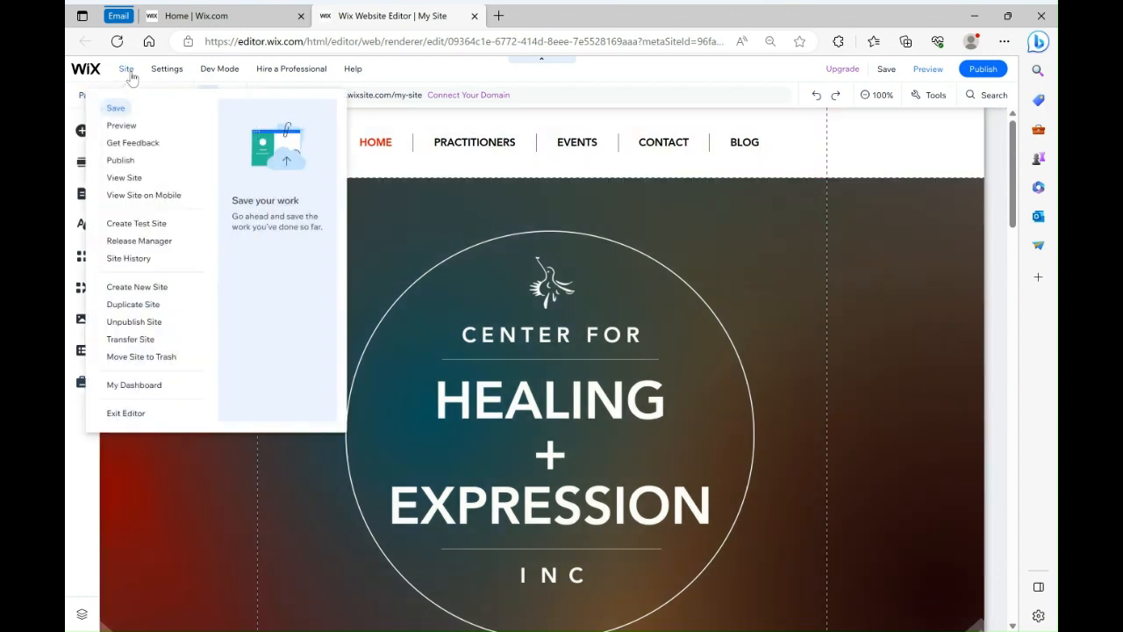
{"action": "left_click", "coordinate": [129, 259]}
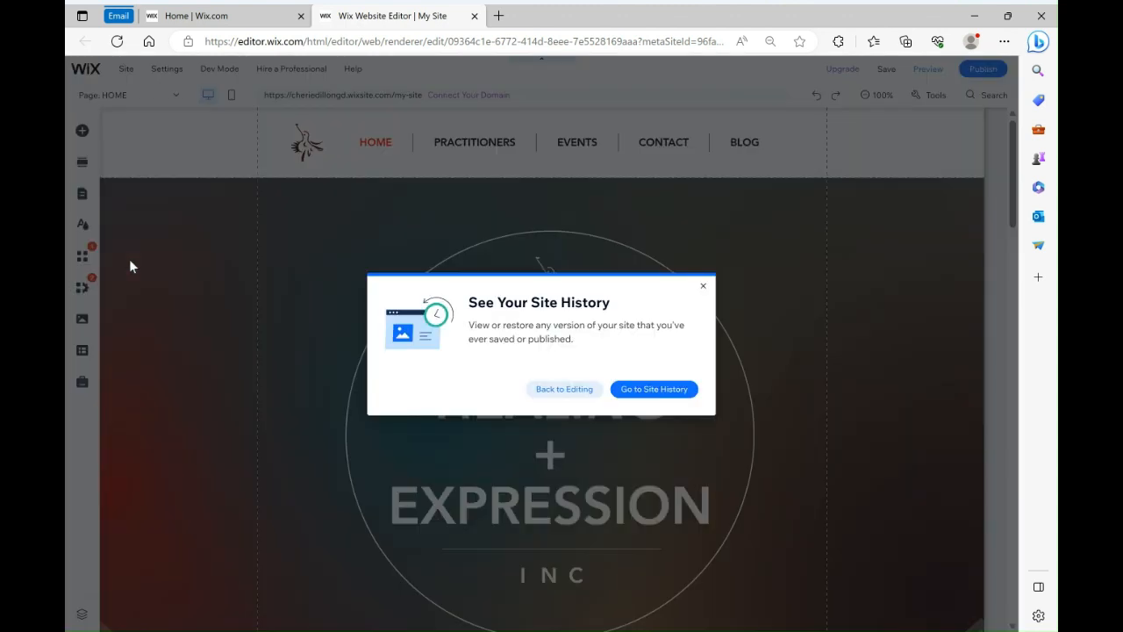
{"action": "left_click", "coordinate": [647, 389]}
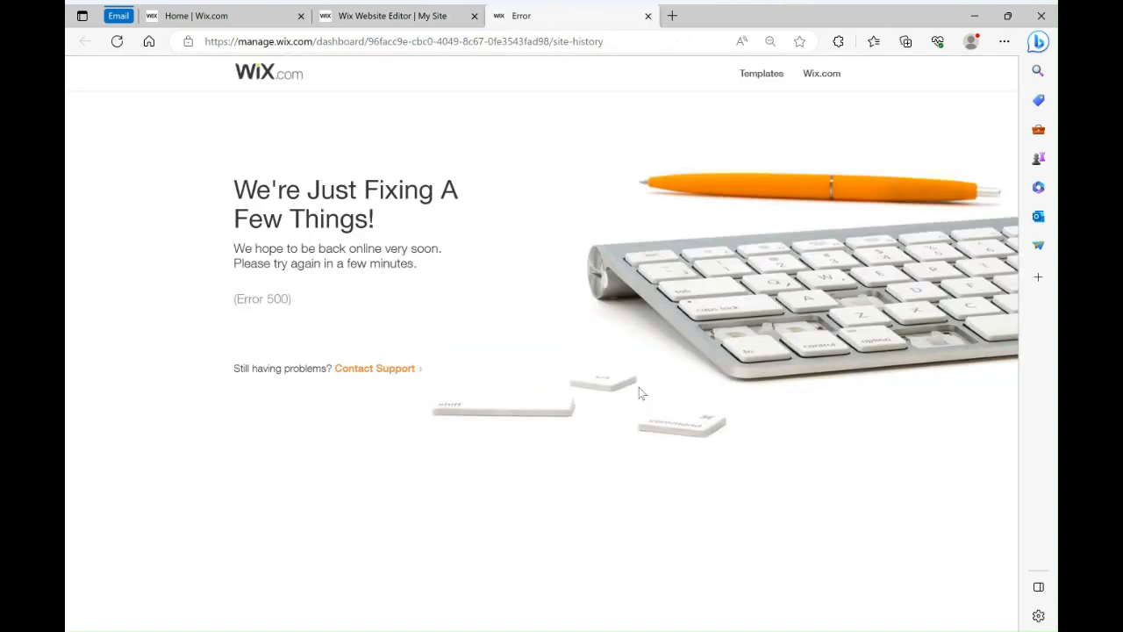
{"action": "left_click", "coordinate": [648, 16]}
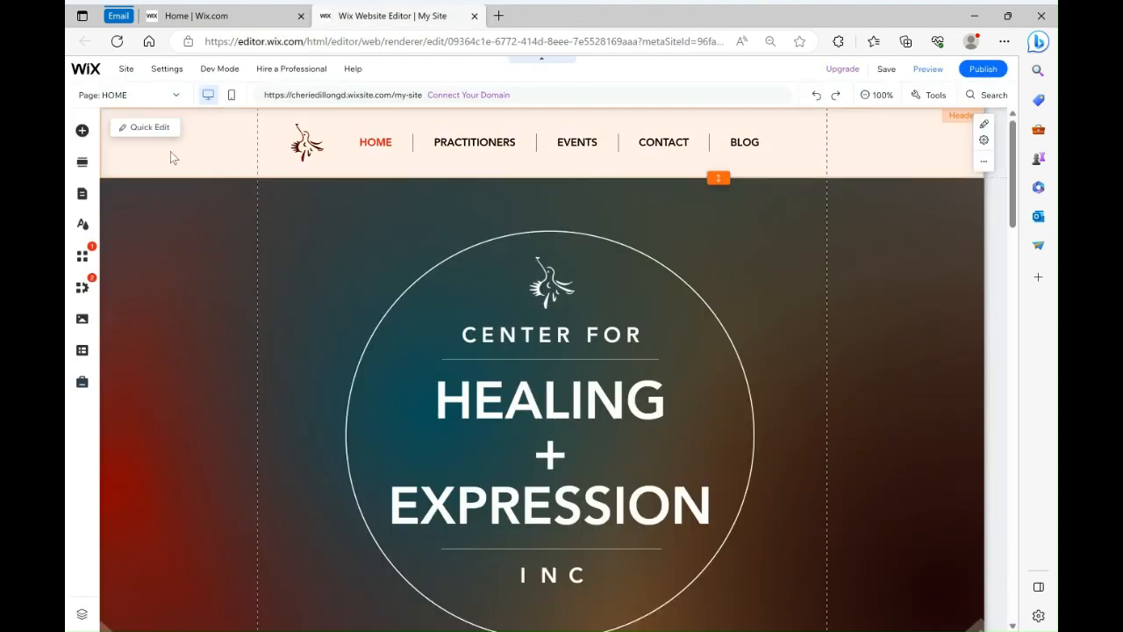
{"action": "left_click", "coordinate": [127, 70]}
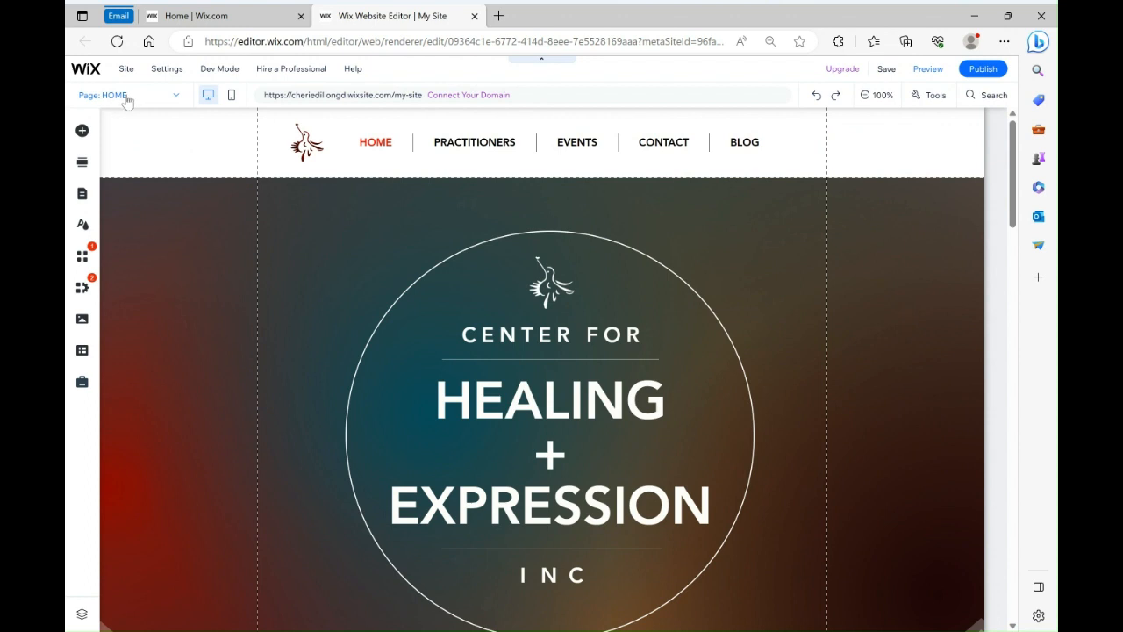
{"action": "left_click", "coordinate": [174, 100]}
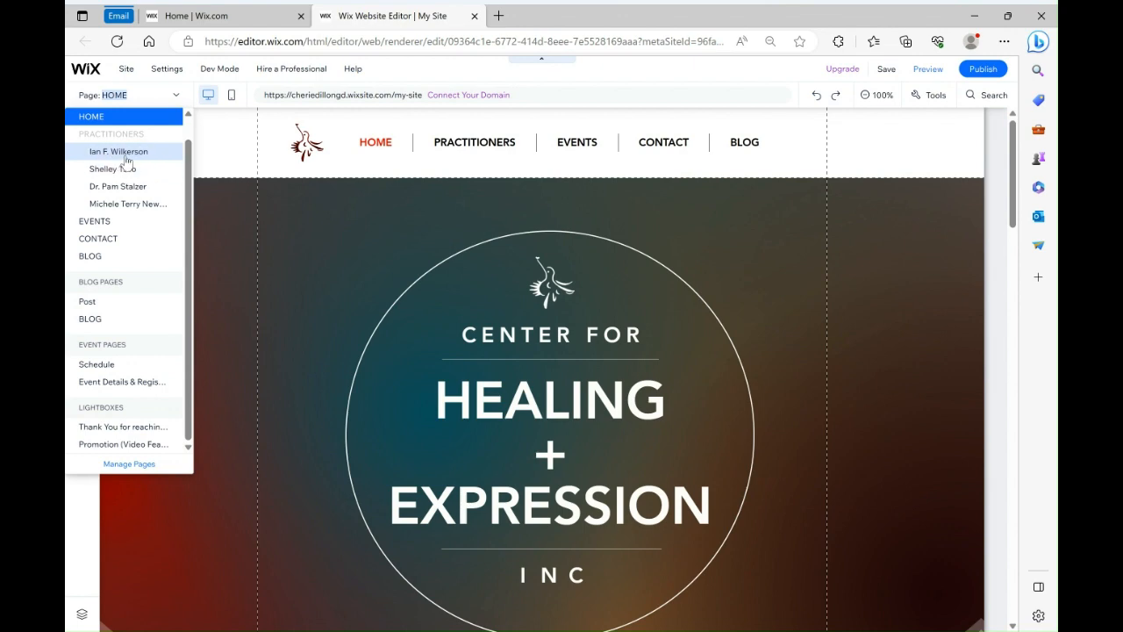
{"action": "left_click", "coordinate": [126, 158]}
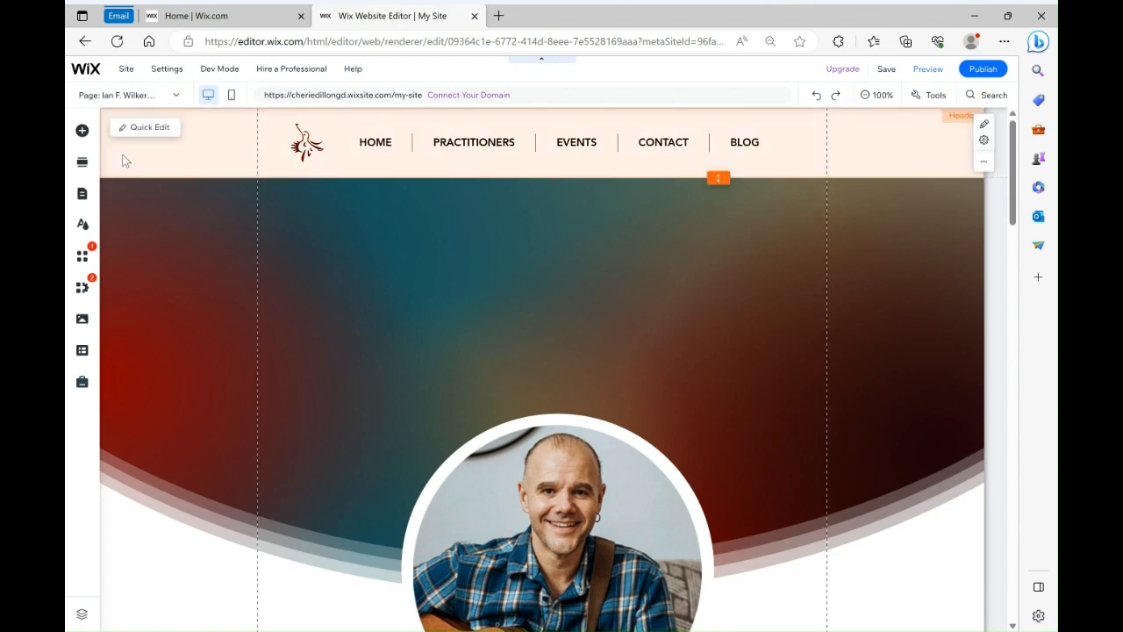
{"action": "left_click", "coordinate": [123, 95]}
{"action": "left_click", "coordinate": [120, 192]}
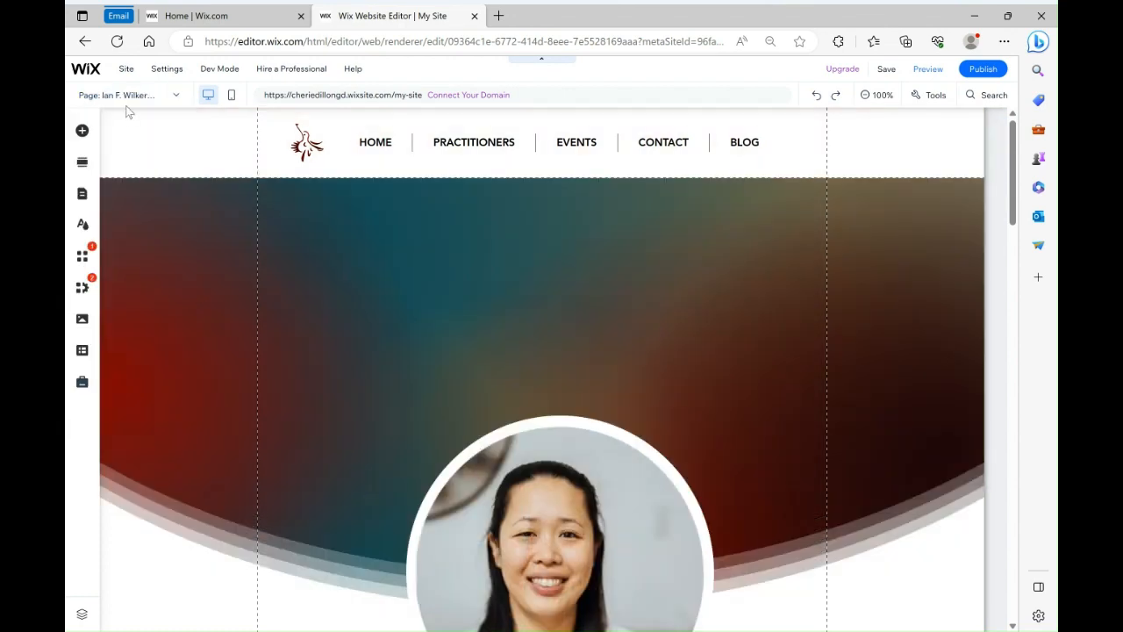
{"action": "left_click", "coordinate": [132, 96]}
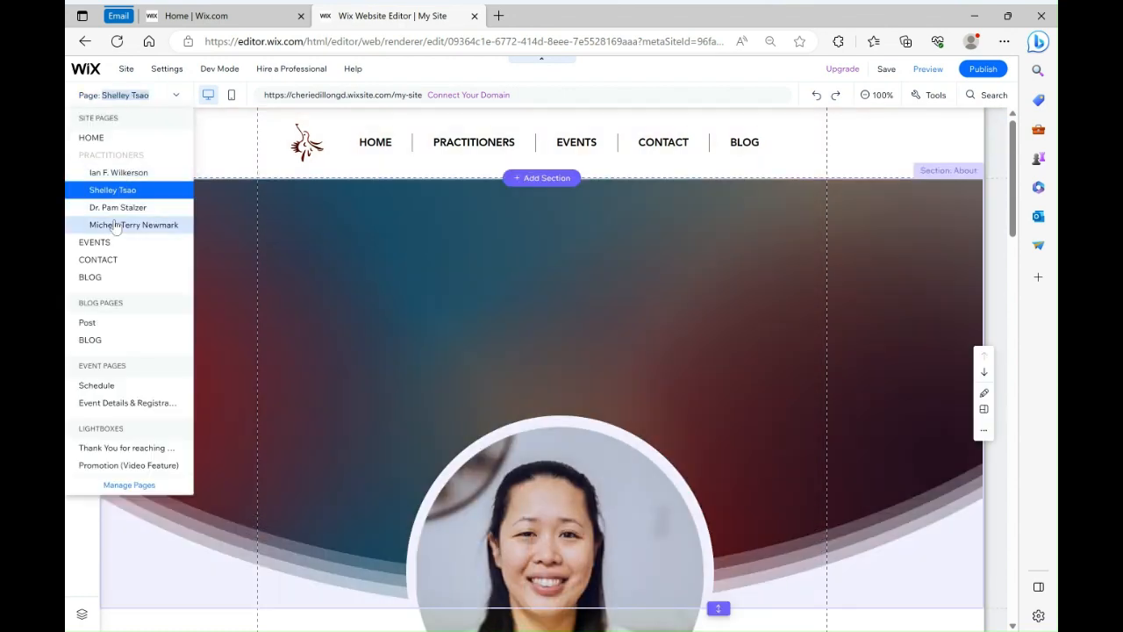
{"action": "left_click", "coordinate": [101, 279]}
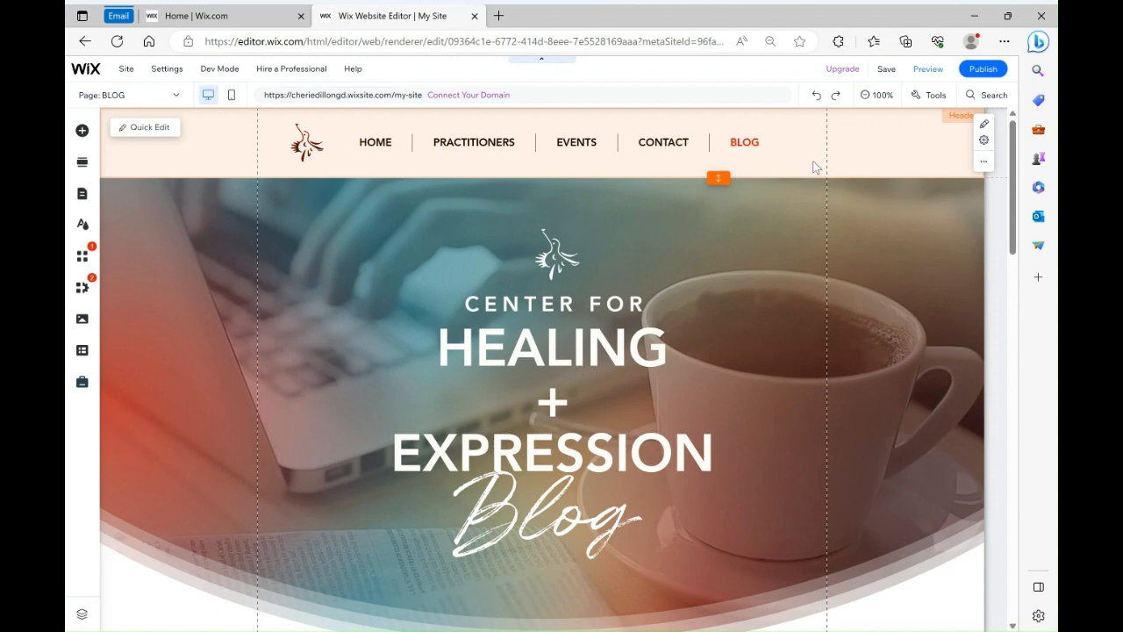
Preview the BLOG page and scroll through its video posts
{"action": "left_click", "coordinate": [930, 70]}
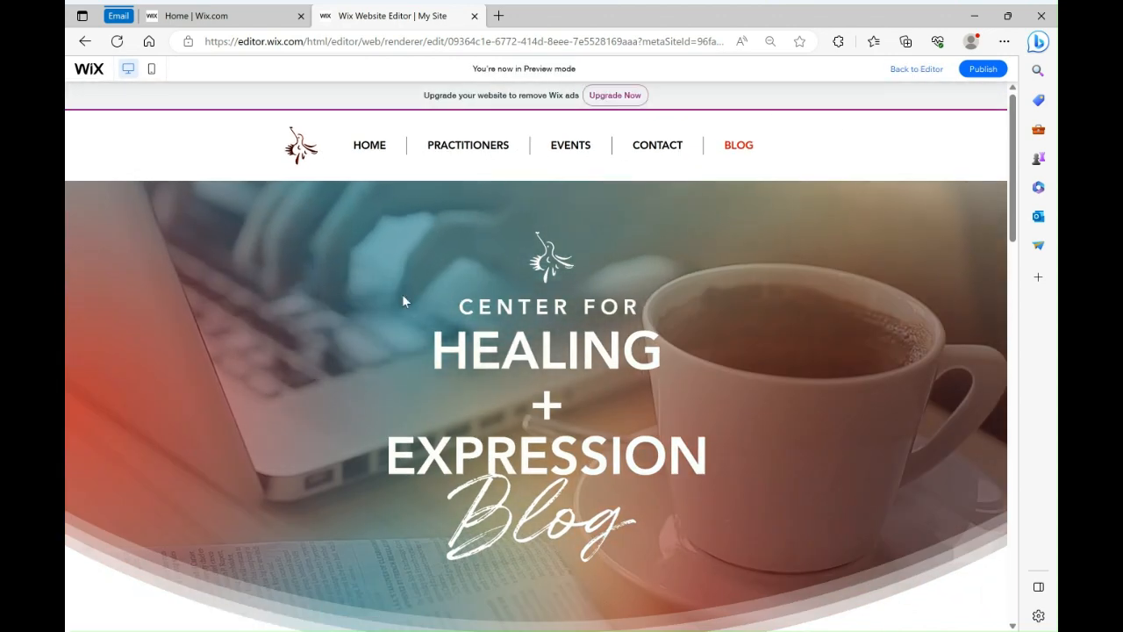
{"action": "scroll", "coordinate": [398, 338], "scroll_direction": "down", "scroll_amount": 5}
{"action": "scroll", "coordinate": [398, 340], "scroll_direction": "down", "scroll_amount": 2}
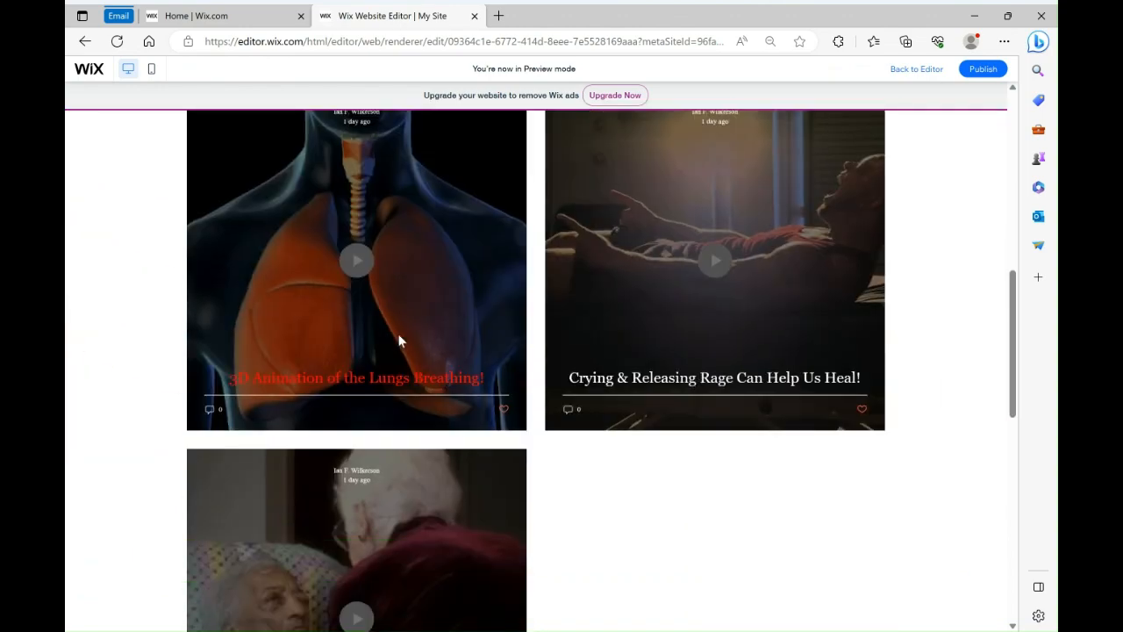
{"action": "scroll", "coordinate": [399, 340], "scroll_direction": "up", "scroll_amount": 3}
{"action": "scroll", "coordinate": [398, 340], "scroll_direction": "down", "scroll_amount": 5}
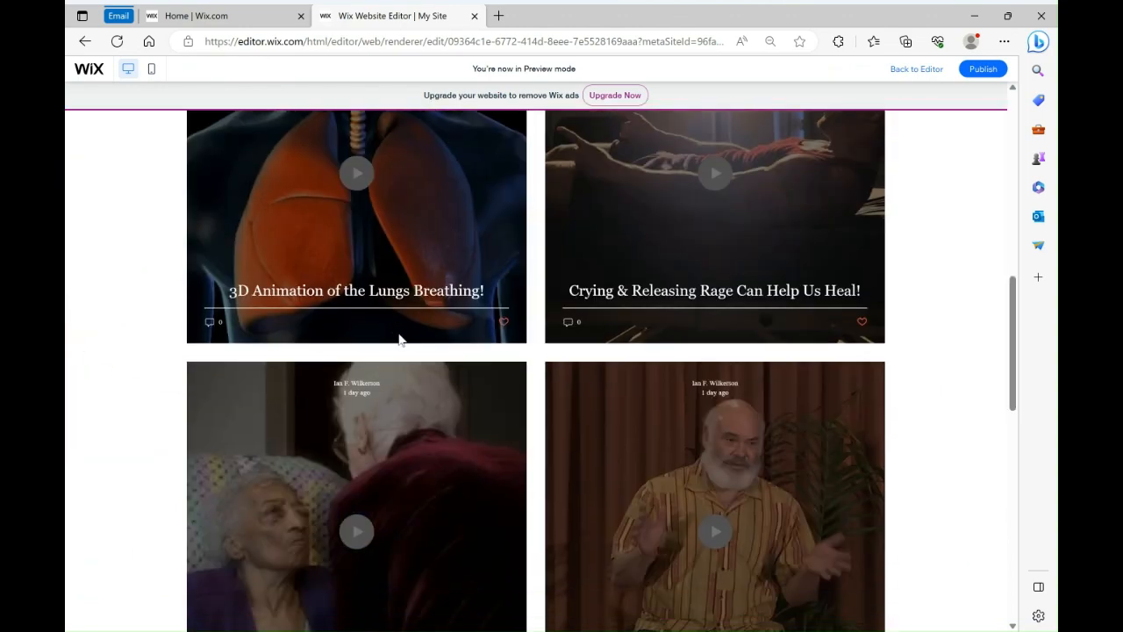
{"action": "scroll", "coordinate": [399, 336], "scroll_direction": "up", "scroll_amount": 8}
{"action": "mouse_move", "coordinate": [478, 149]}
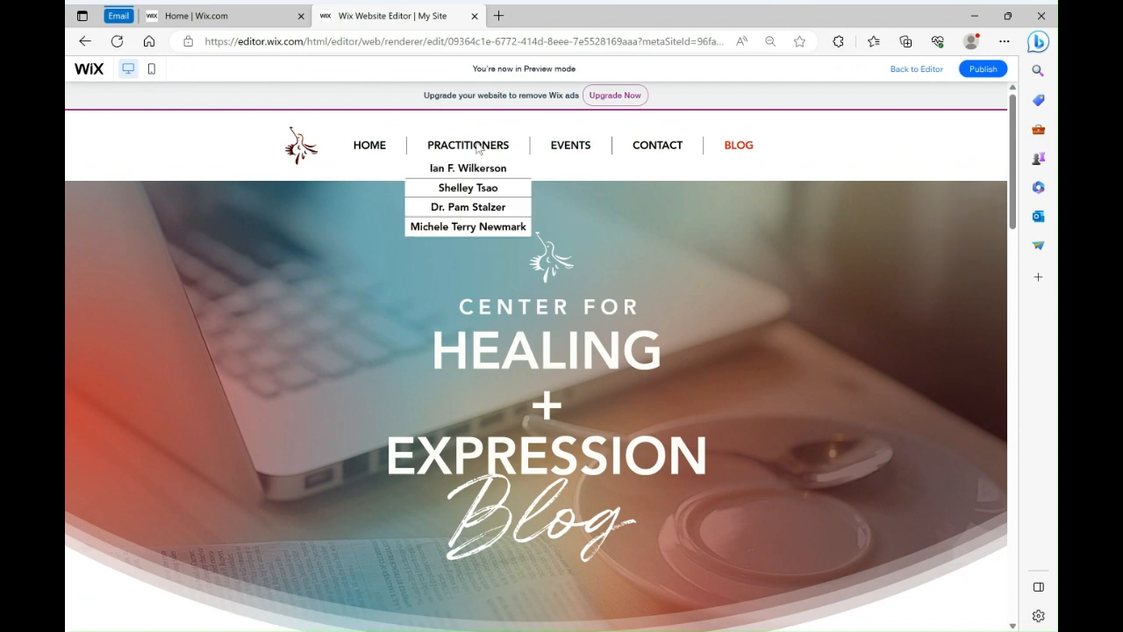
{"action": "left_click", "coordinate": [461, 208]}
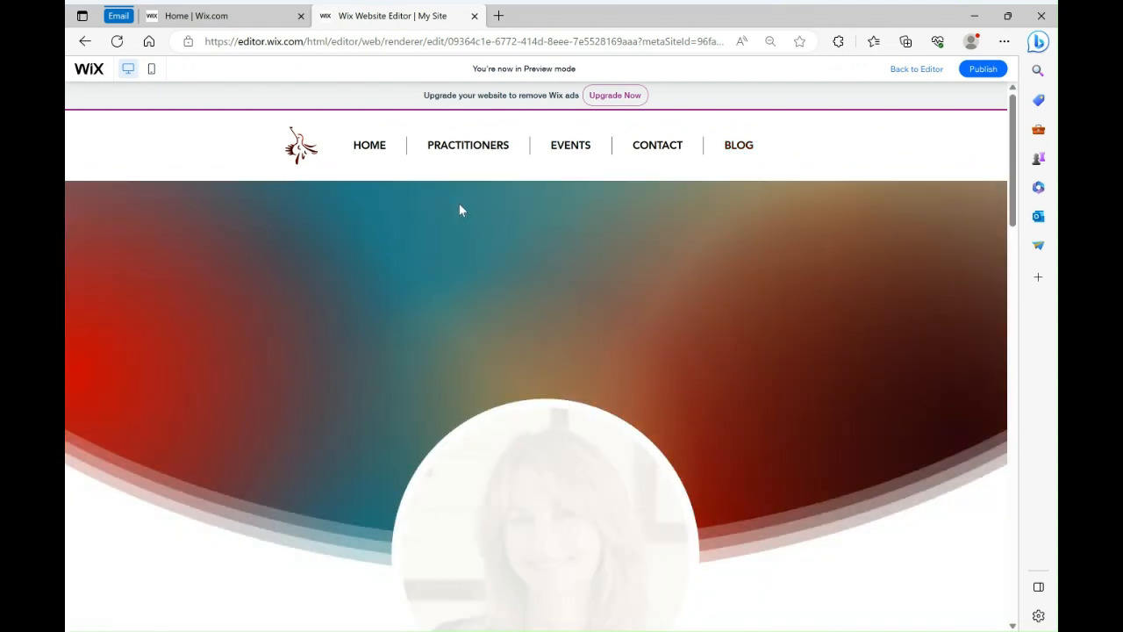
{"action": "scroll", "coordinate": [226, 433], "scroll_direction": "down", "scroll_amount": 3}
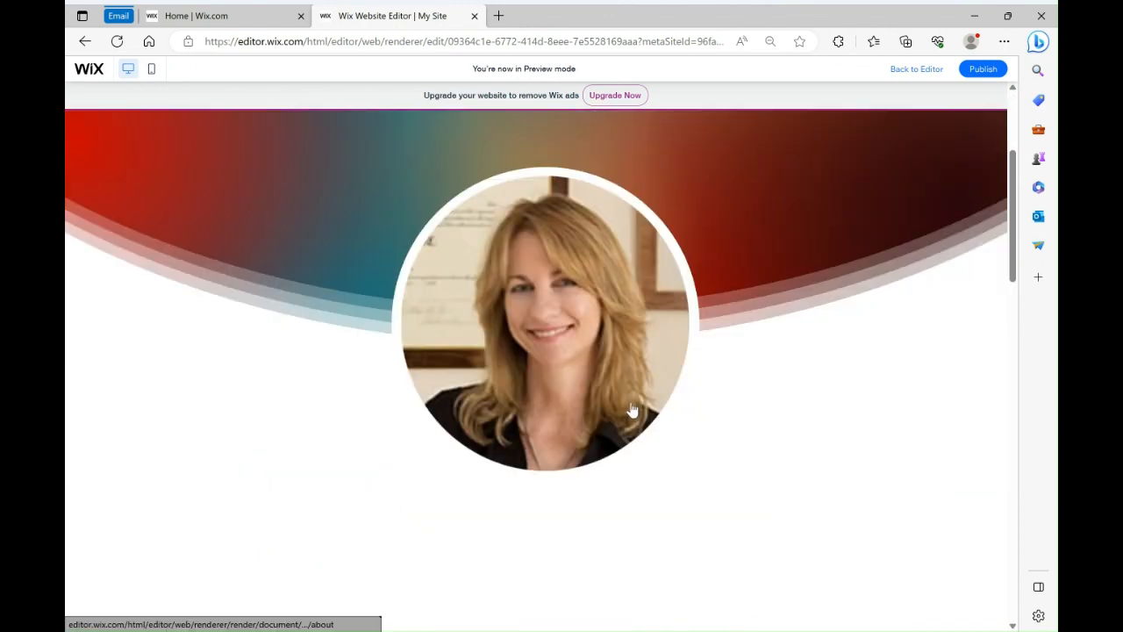
{"action": "scroll", "coordinate": [807, 404], "scroll_direction": "down", "scroll_amount": 4}
{"action": "scroll", "coordinate": [807, 402], "scroll_direction": "up", "scroll_amount": 7}
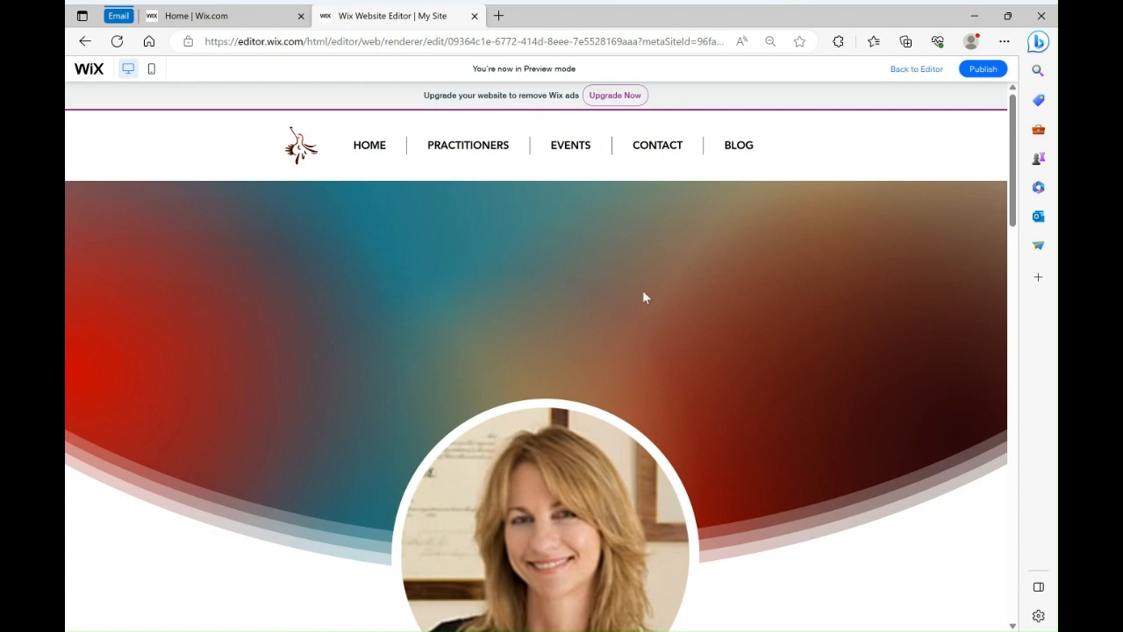
{"action": "left_click", "coordinate": [932, 74]}
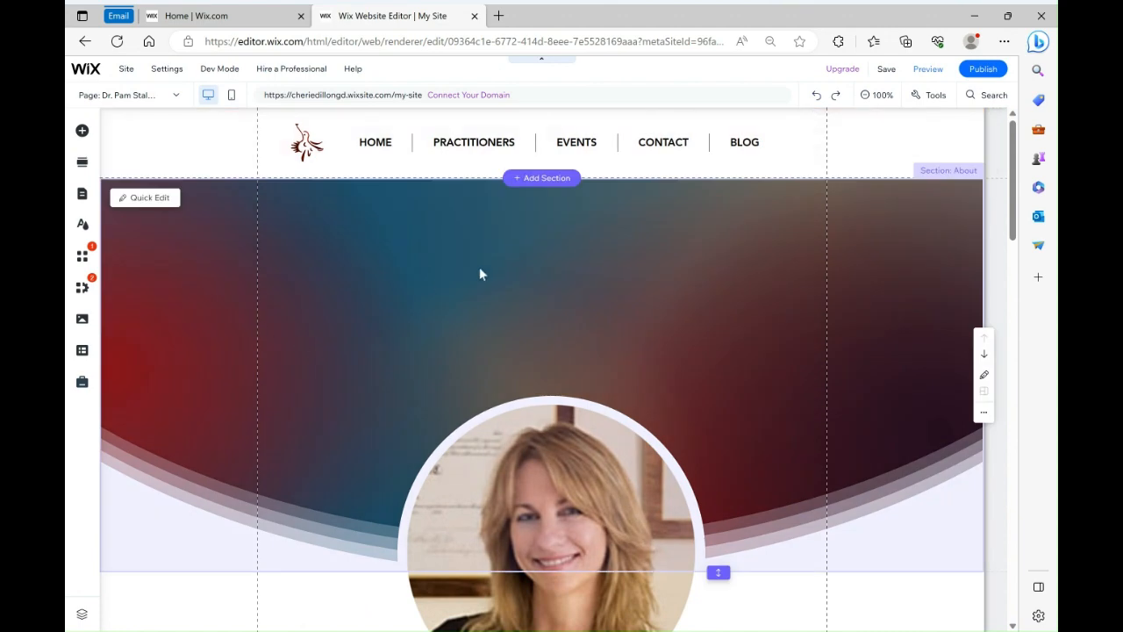
Open the About section's background settings and choose to use a video background
{"action": "left_click", "coordinate": [481, 273]}
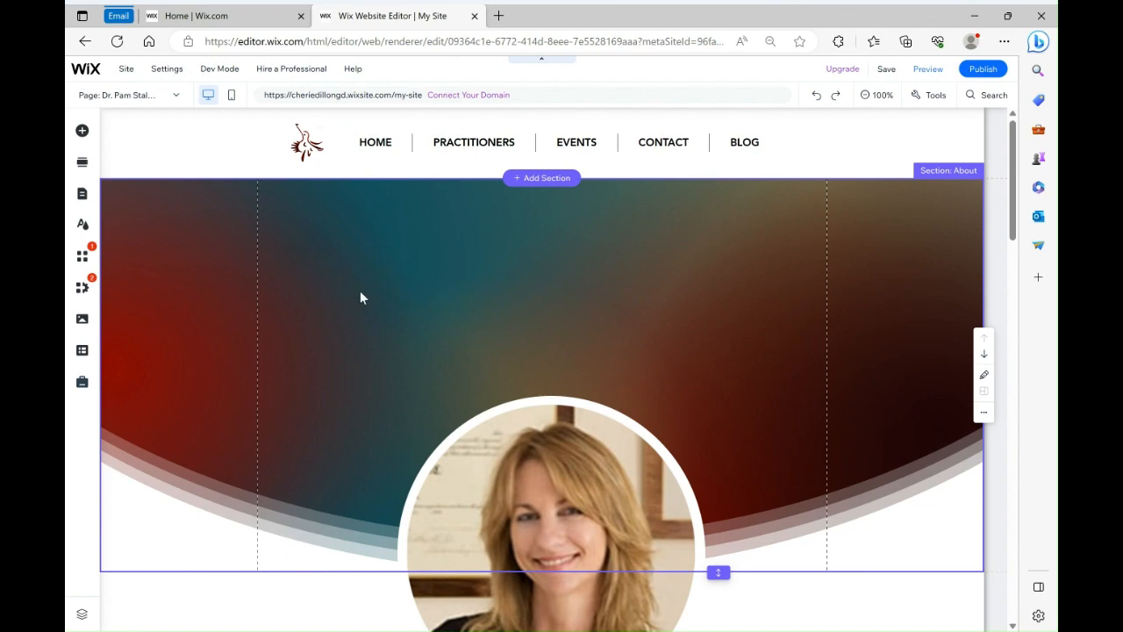
{"action": "left_click", "coordinate": [472, 268]}
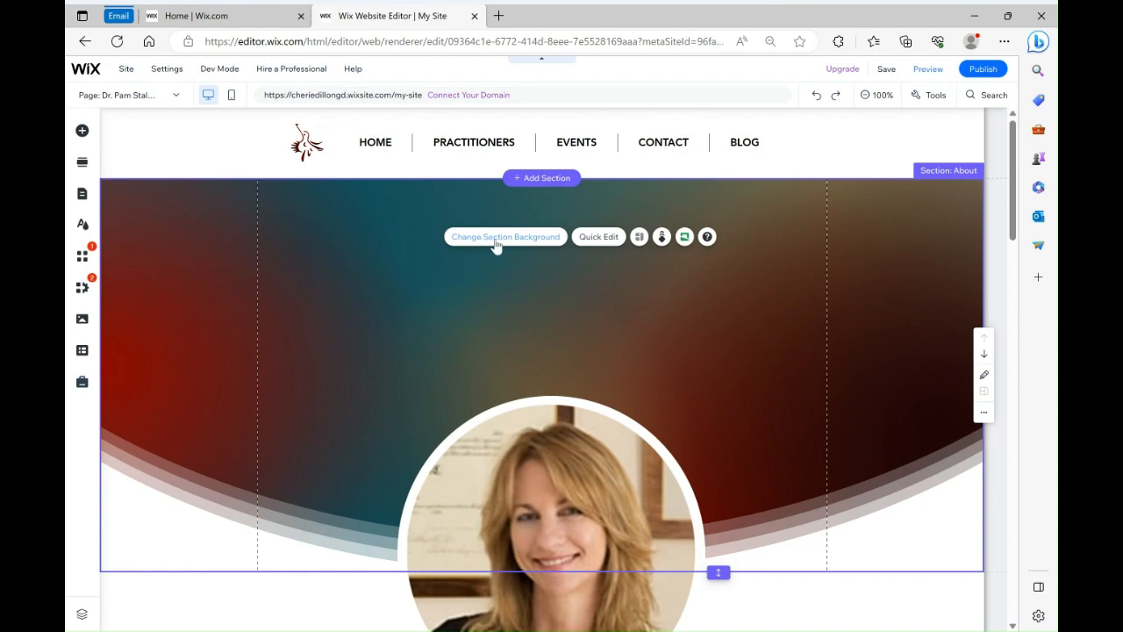
{"action": "left_click", "coordinate": [553, 323]}
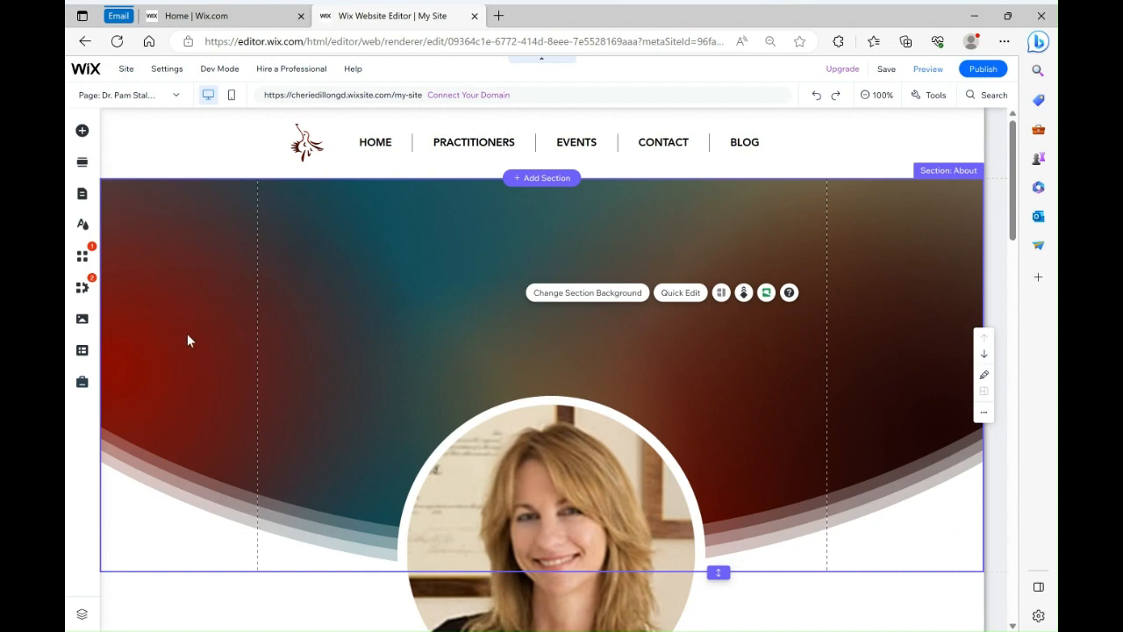
{"action": "left_click", "coordinate": [542, 298]}
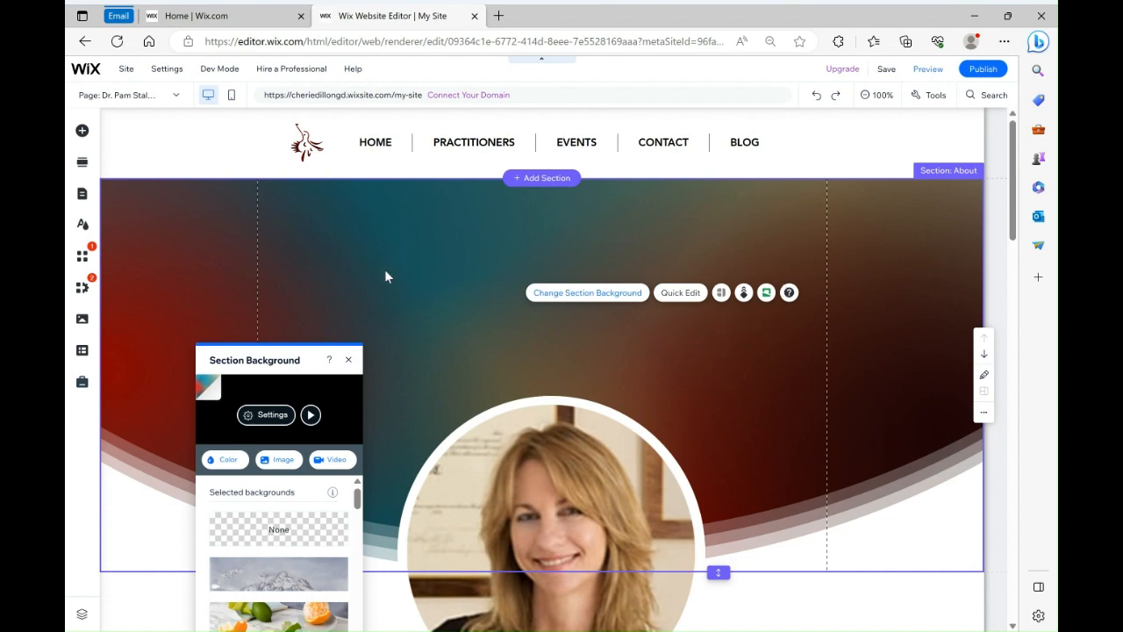
{"action": "left_click_drag", "start_coordinate": [268, 360], "coordinate": [268, 215]}
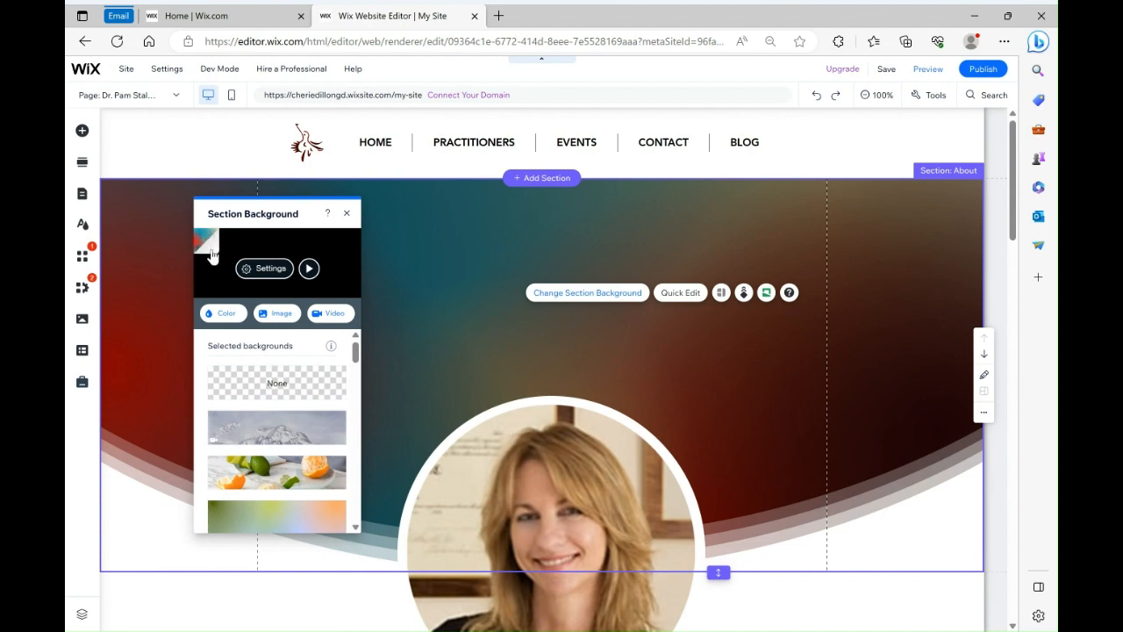
{"action": "left_click", "coordinate": [333, 316]}
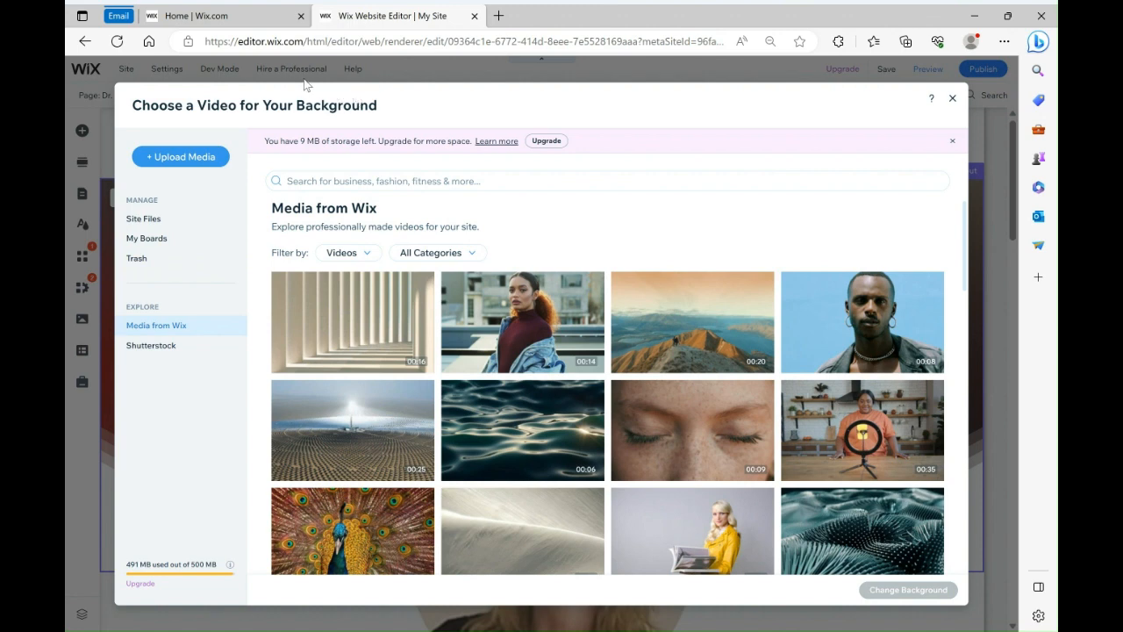
Browse the Shutterstock and Wix video libraries, then open the site's own uploaded files
{"action": "left_click", "coordinate": [186, 354]}
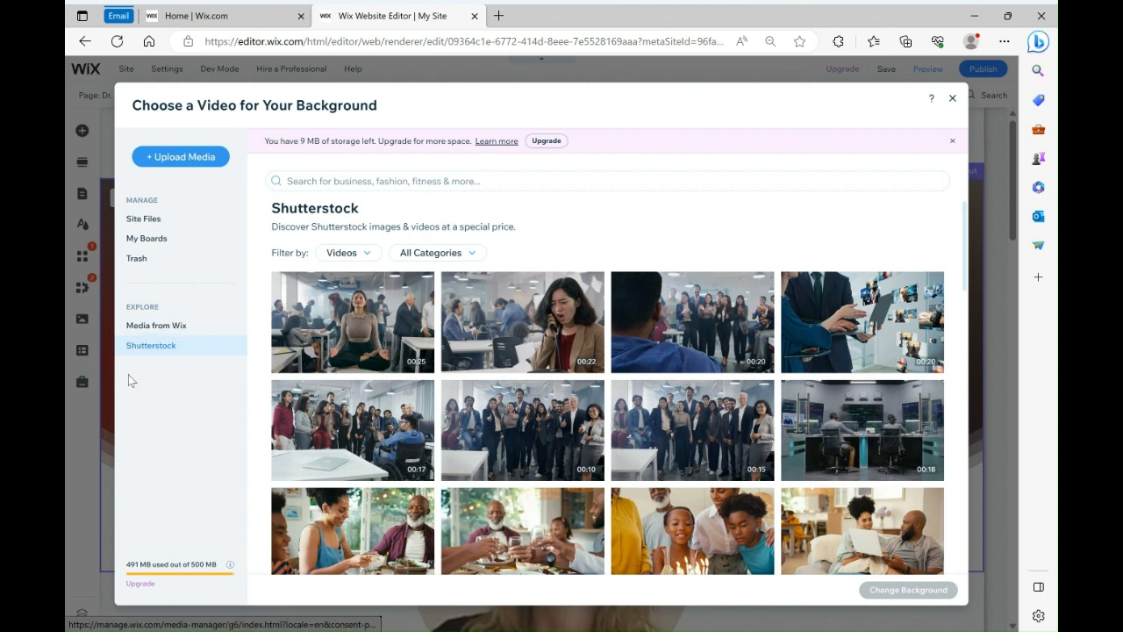
{"action": "left_click", "coordinate": [147, 331]}
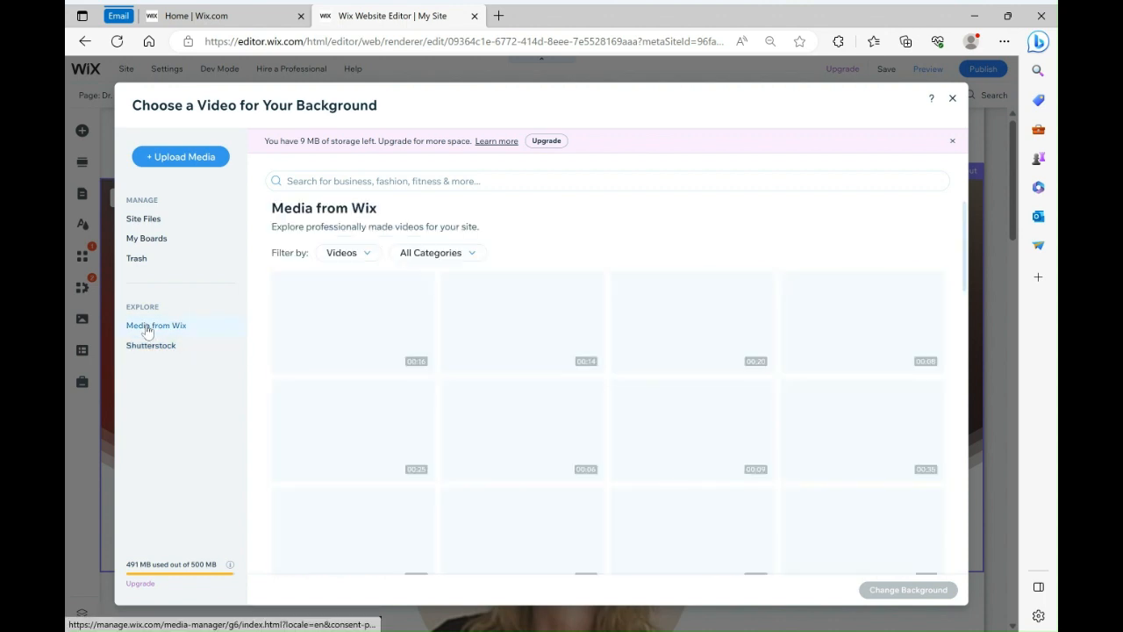
{"action": "left_click", "coordinate": [313, 178]}
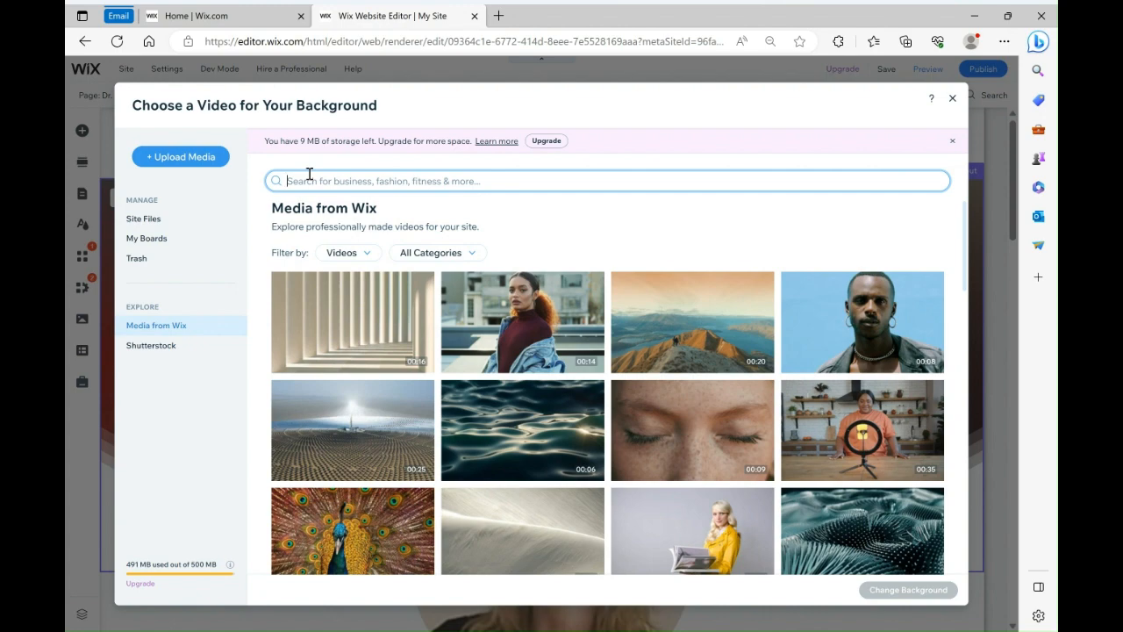
{"action": "scroll", "coordinate": [643, 284], "scroll_direction": "down", "scroll_amount": 6}
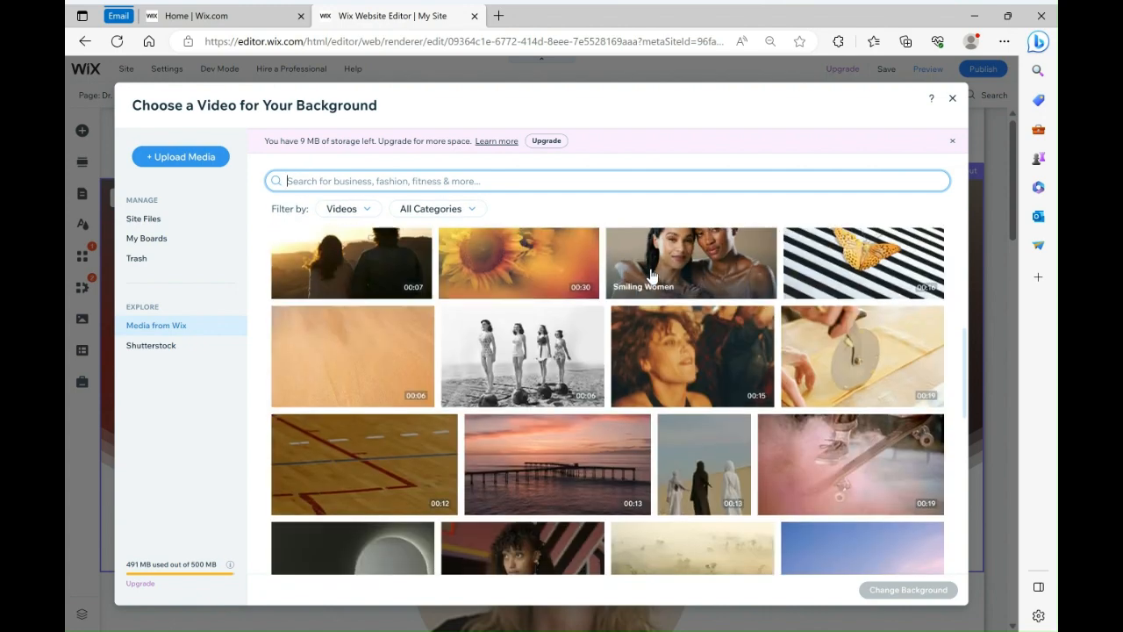
{"action": "scroll", "coordinate": [643, 284], "scroll_direction": "up", "scroll_amount": 3}
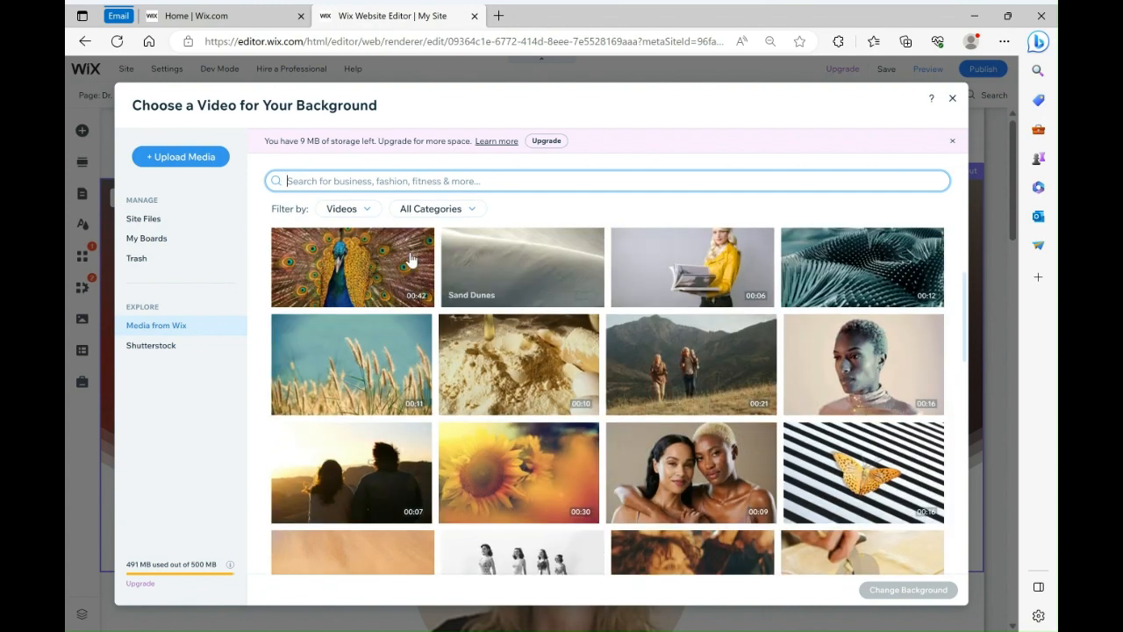
{"action": "left_click", "coordinate": [370, 214]}
{"action": "left_click", "coordinate": [369, 214]}
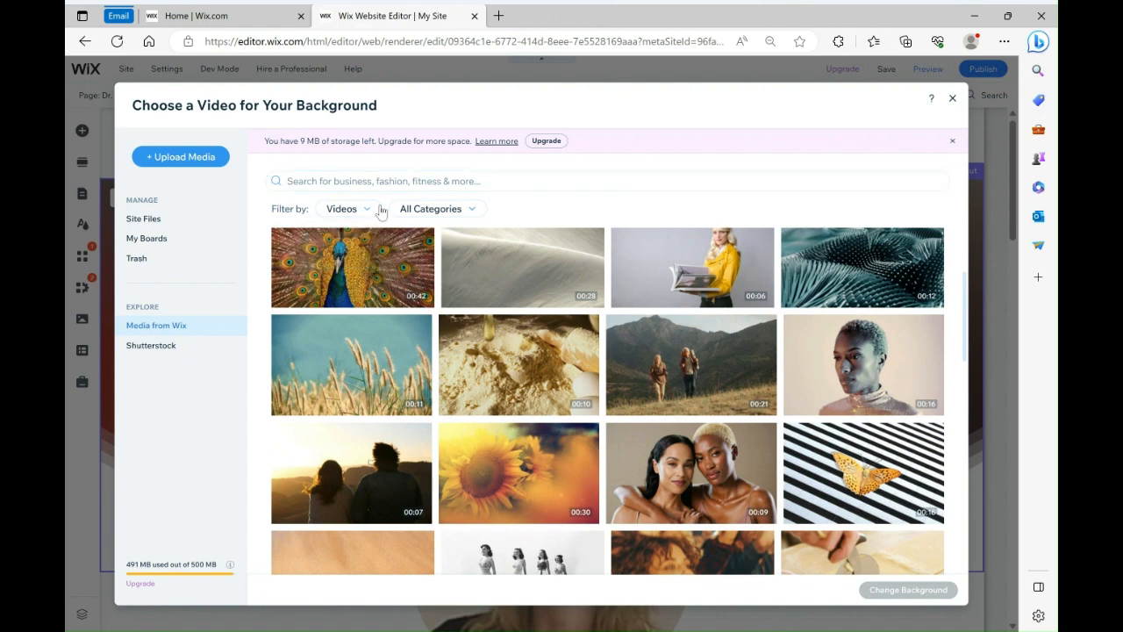
{"action": "left_click", "coordinate": [456, 209]}
{"action": "left_click", "coordinate": [460, 211]}
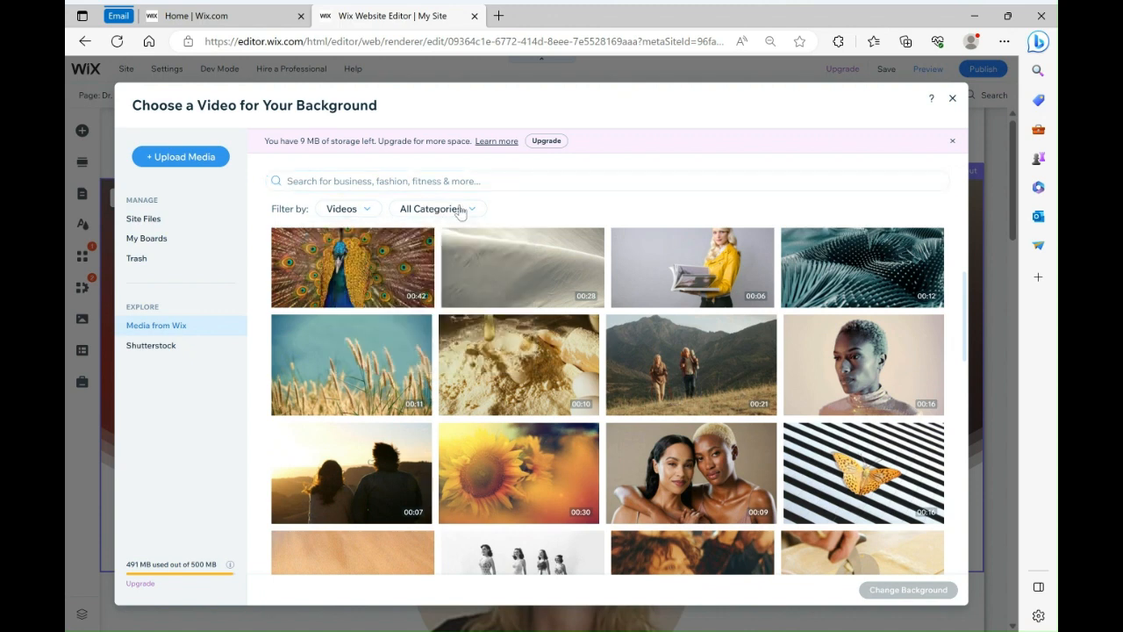
{"action": "left_click", "coordinate": [165, 220]}
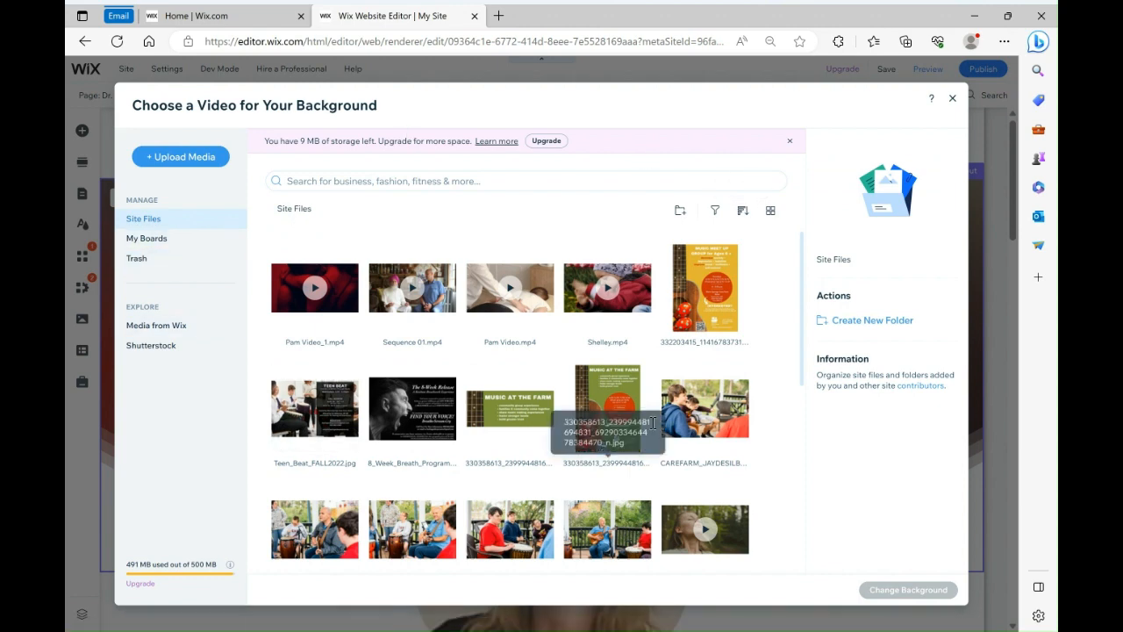
Select Pam Video.mp4 from the site files and apply it as the About section's background video
{"action": "scroll", "coordinate": [764, 383], "scroll_direction": "down", "scroll_amount": 1}
{"action": "scroll", "coordinate": [759, 386], "scroll_direction": "up", "scroll_amount": 1}
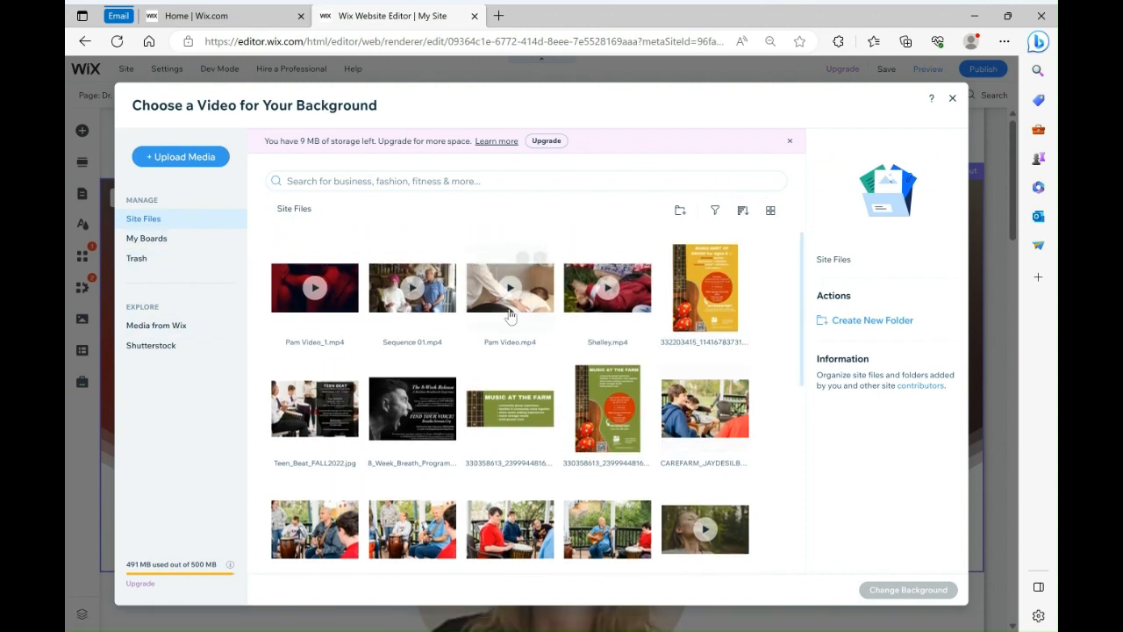
{"action": "left_click", "coordinate": [471, 297]}
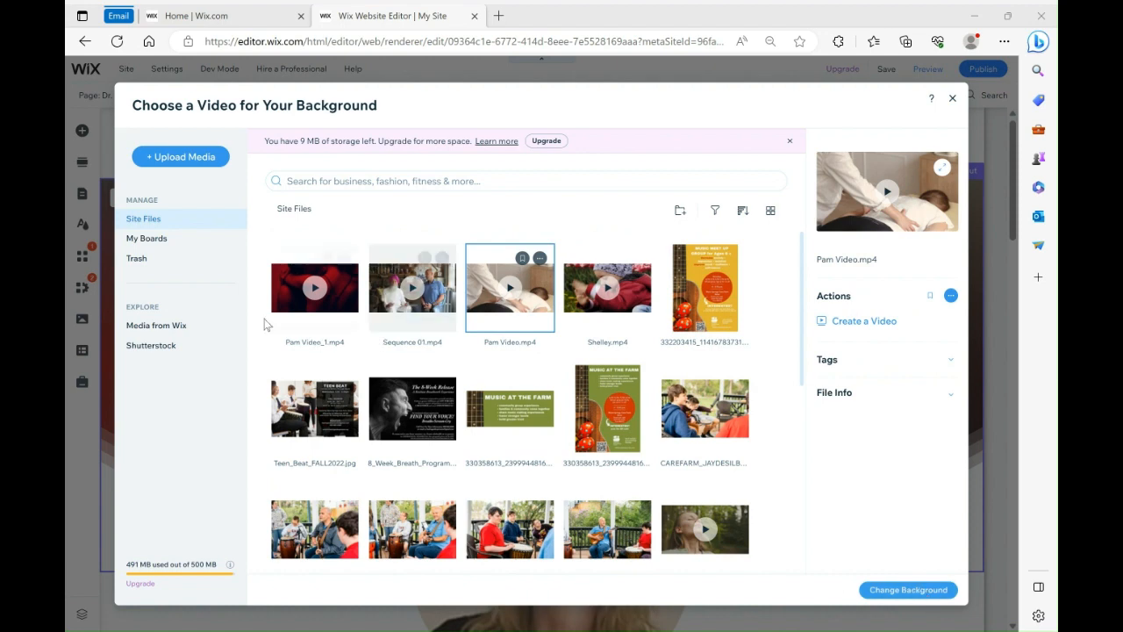
{"action": "scroll", "coordinate": [777, 263], "scroll_direction": "down", "scroll_amount": 2}
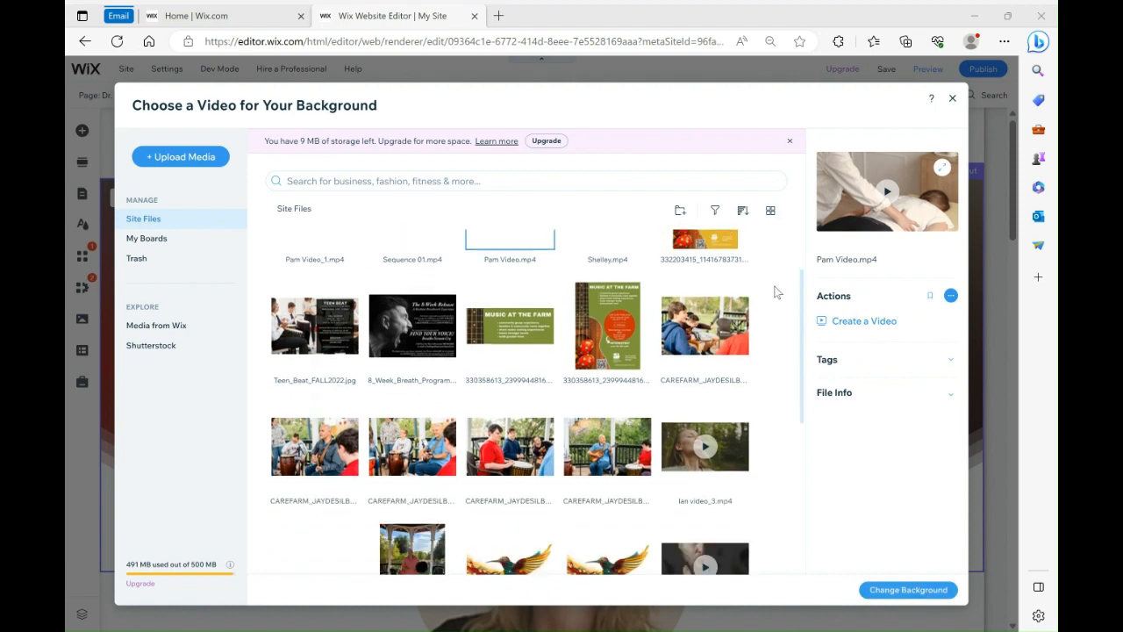
{"action": "scroll", "coordinate": [774, 290], "scroll_direction": "down", "scroll_amount": 3}
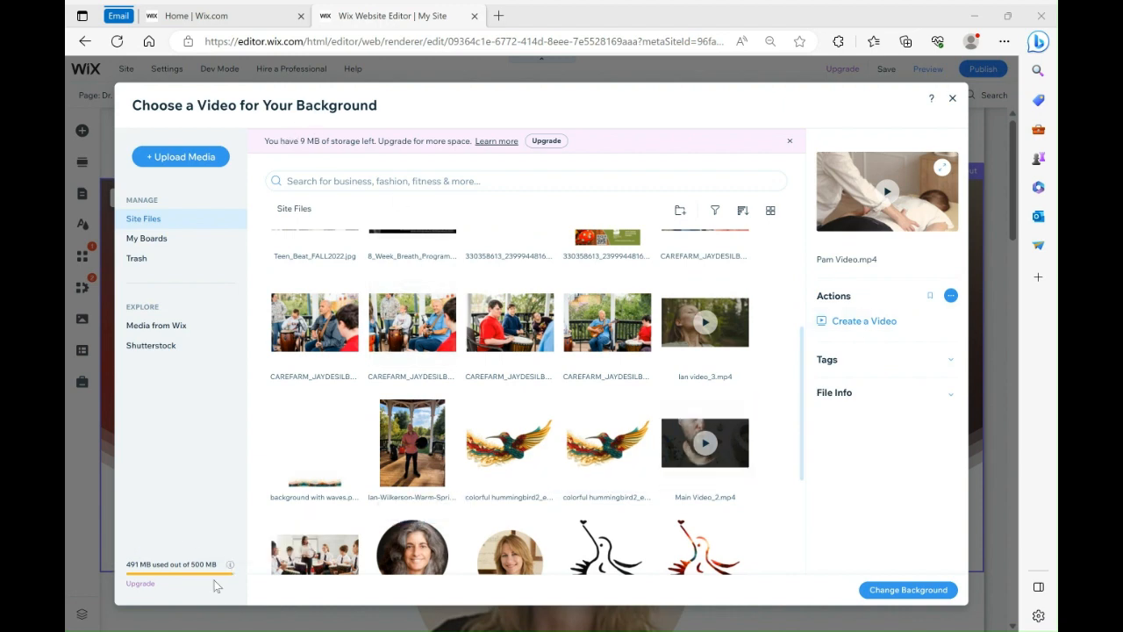
{"action": "scroll", "coordinate": [776, 425], "scroll_direction": "down", "scroll_amount": 2}
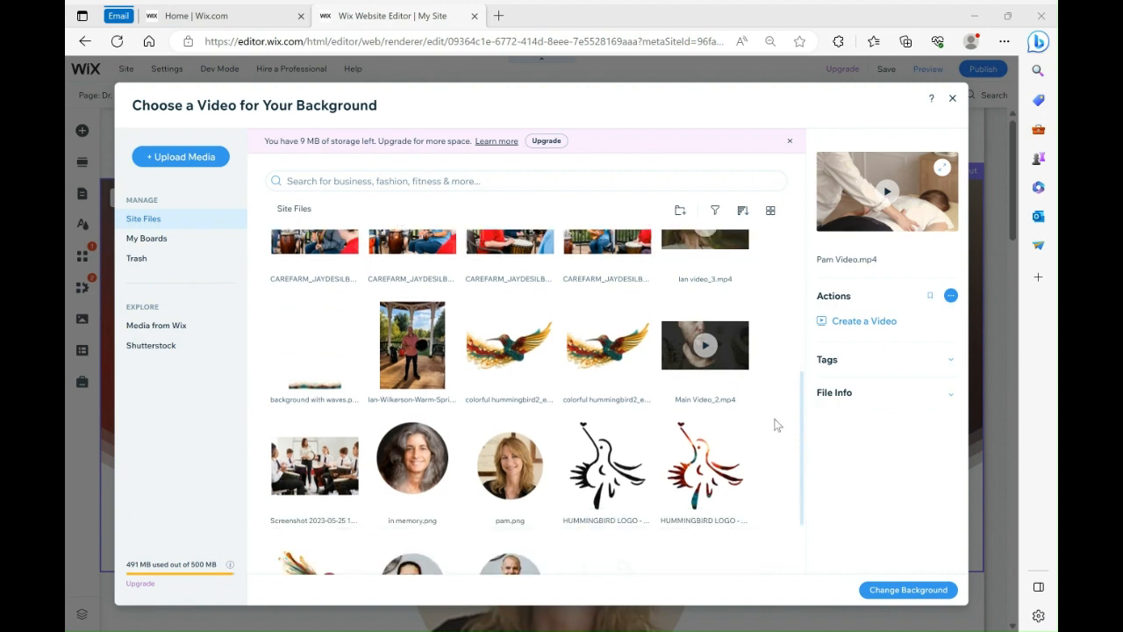
{"action": "scroll", "coordinate": [775, 422], "scroll_direction": "down", "scroll_amount": 2}
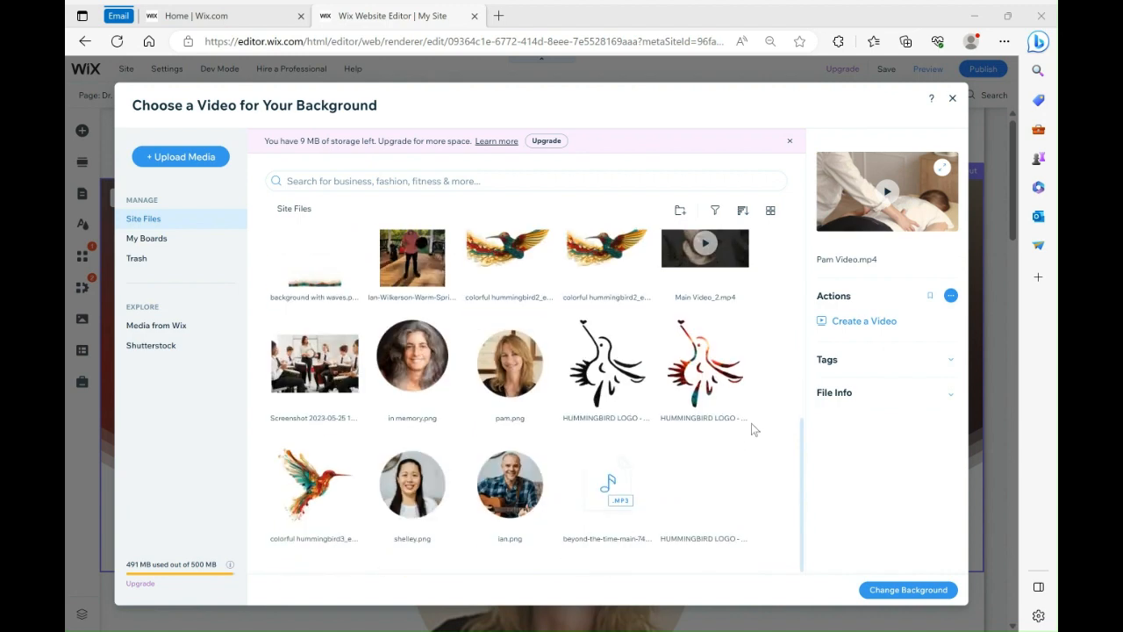
{"action": "scroll", "coordinate": [282, 354], "scroll_direction": "up", "scroll_amount": 1}
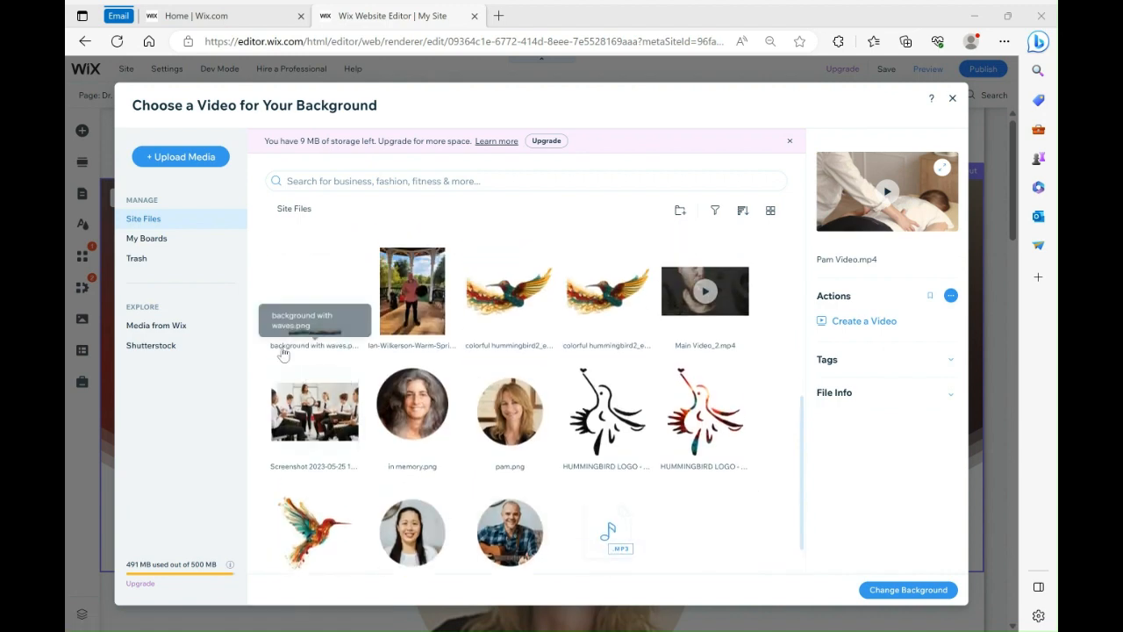
{"action": "scroll", "coordinate": [282, 355], "scroll_direction": "up", "scroll_amount": 4}
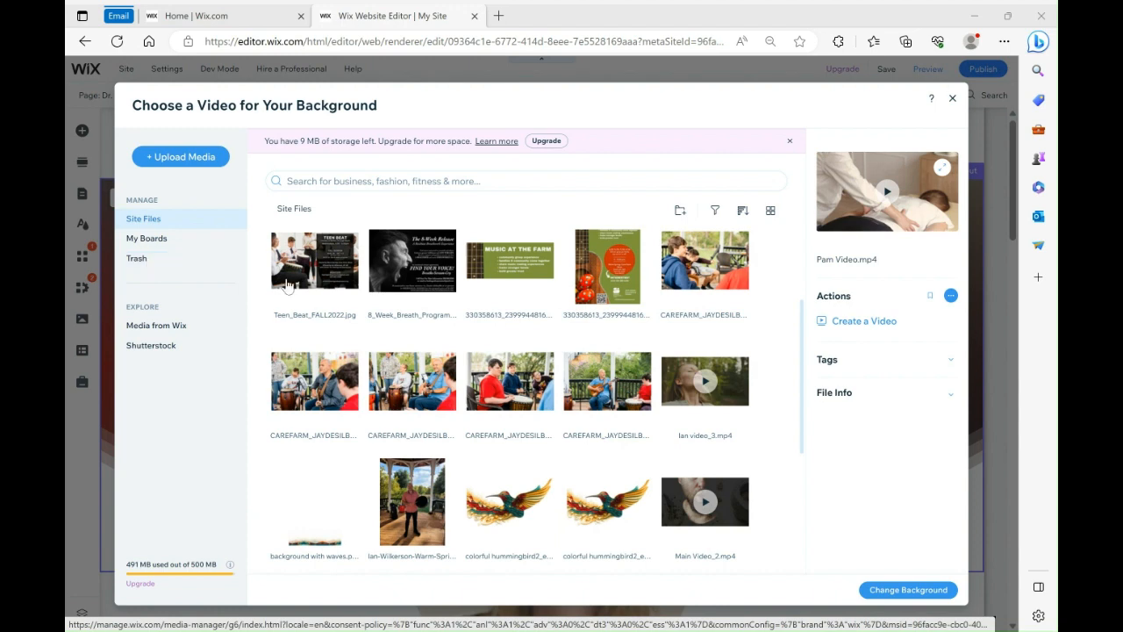
{"action": "scroll", "coordinate": [274, 351], "scroll_direction": "up", "scroll_amount": 2}
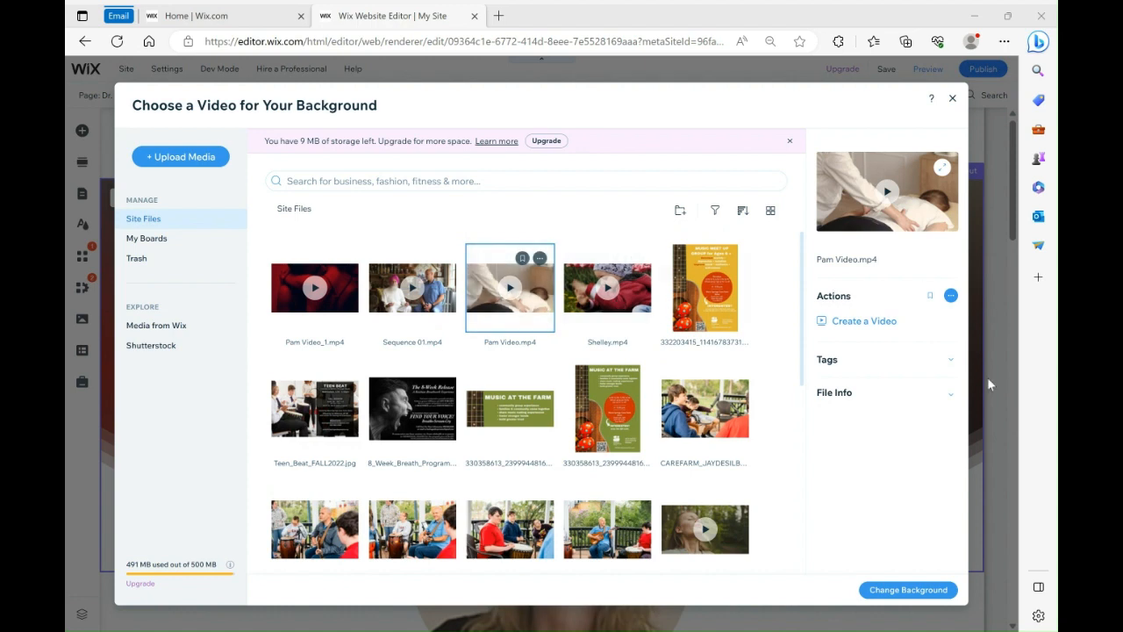
{"action": "left_click", "coordinate": [904, 591]}
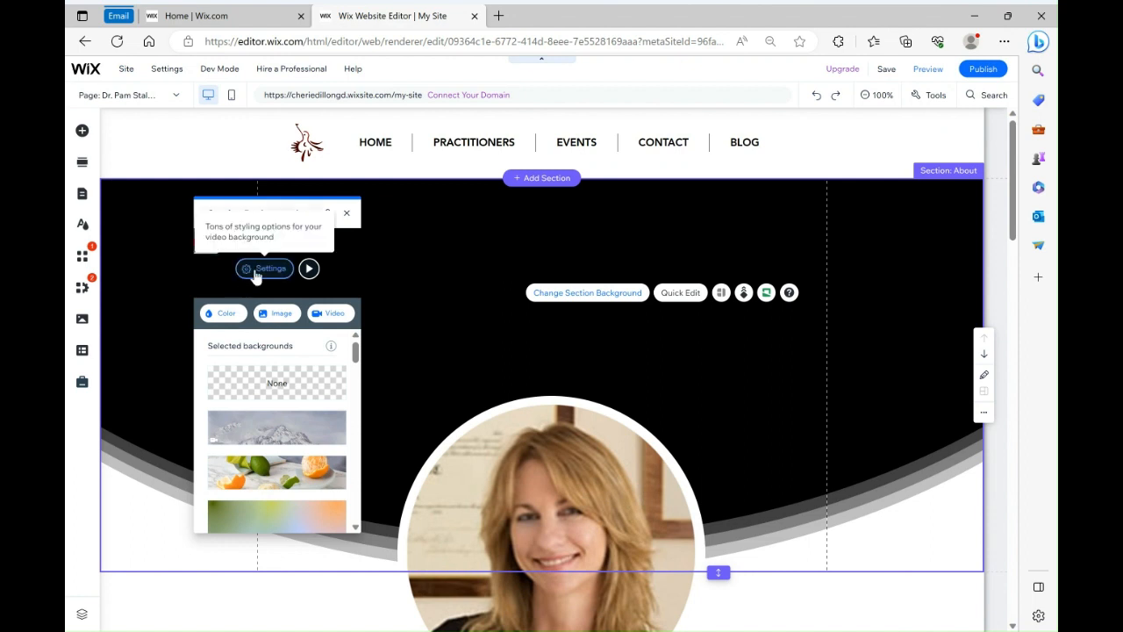
Open the background video settings and set the video opacity to 50%, then close the panel
{"action": "left_click", "coordinate": [256, 274]}
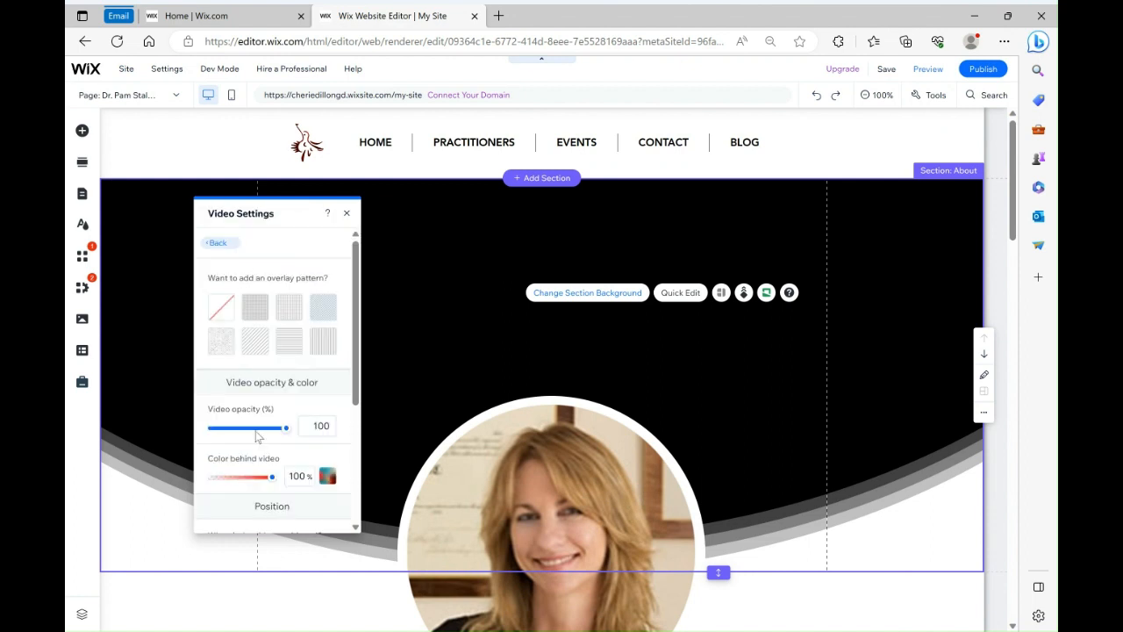
{"action": "left_click_drag", "start_coordinate": [245, 431], "coordinate": [250, 433]}
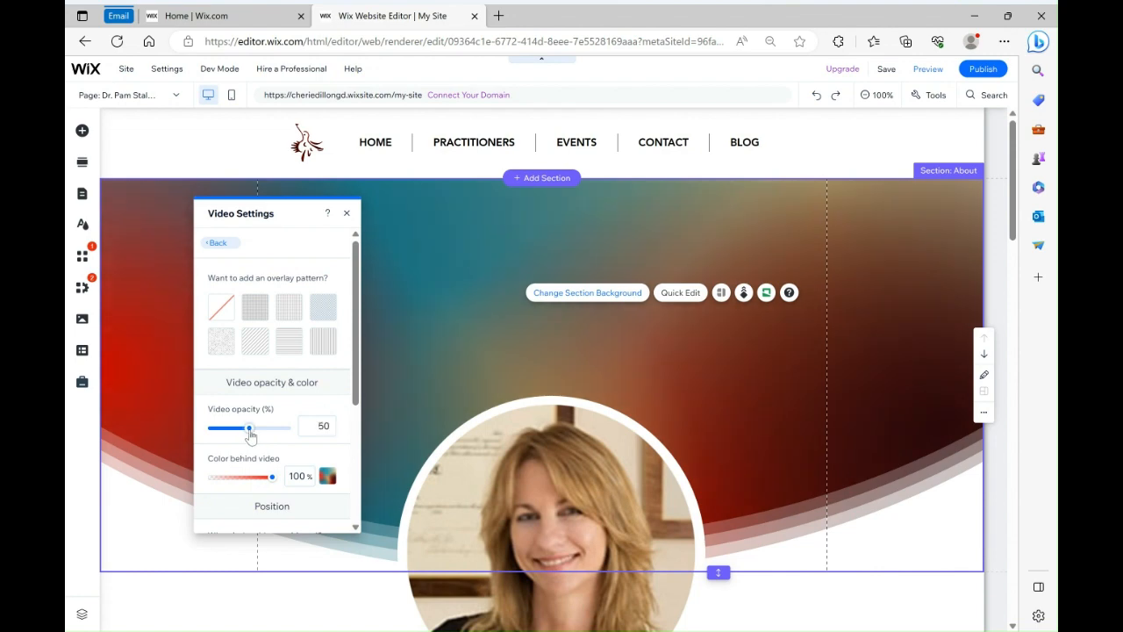
{"action": "left_click", "coordinate": [346, 213]}
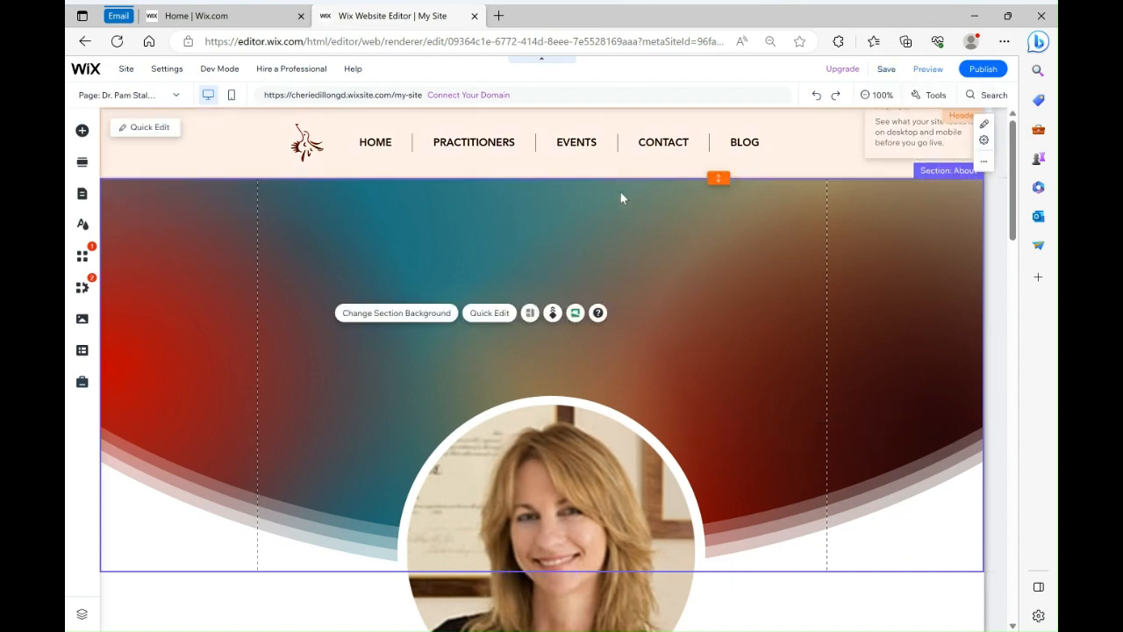
Preview the practitioner page with its new video background, visit the other pages, and return to the editor
{"action": "left_click", "coordinate": [927, 69]}
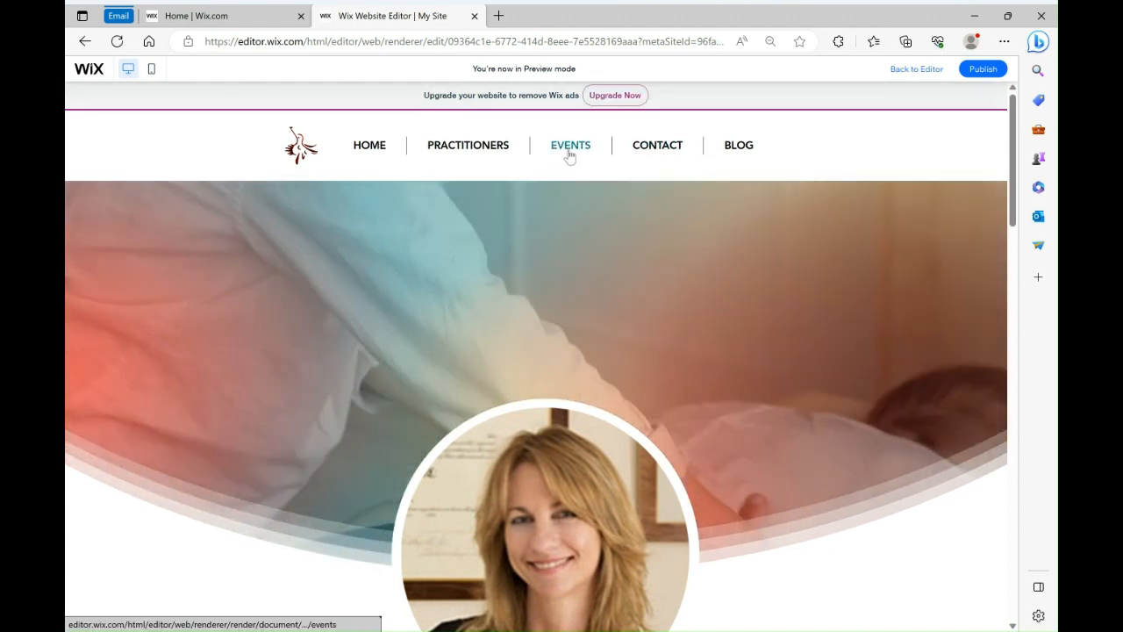
{"action": "left_click", "coordinate": [569, 155]}
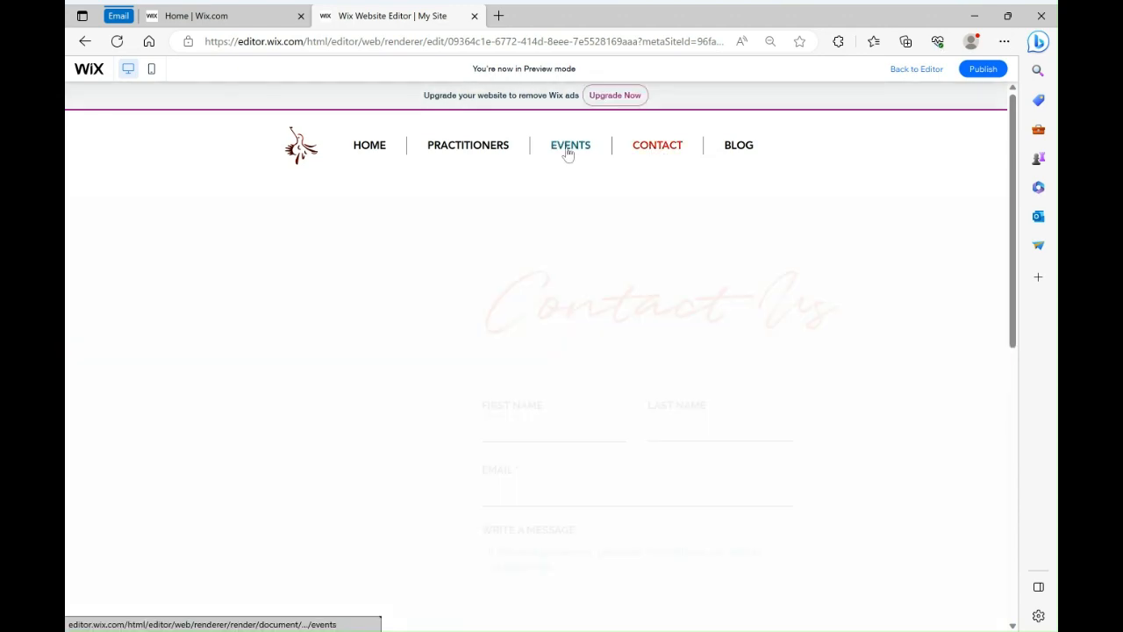
{"action": "left_click", "coordinate": [367, 154]}
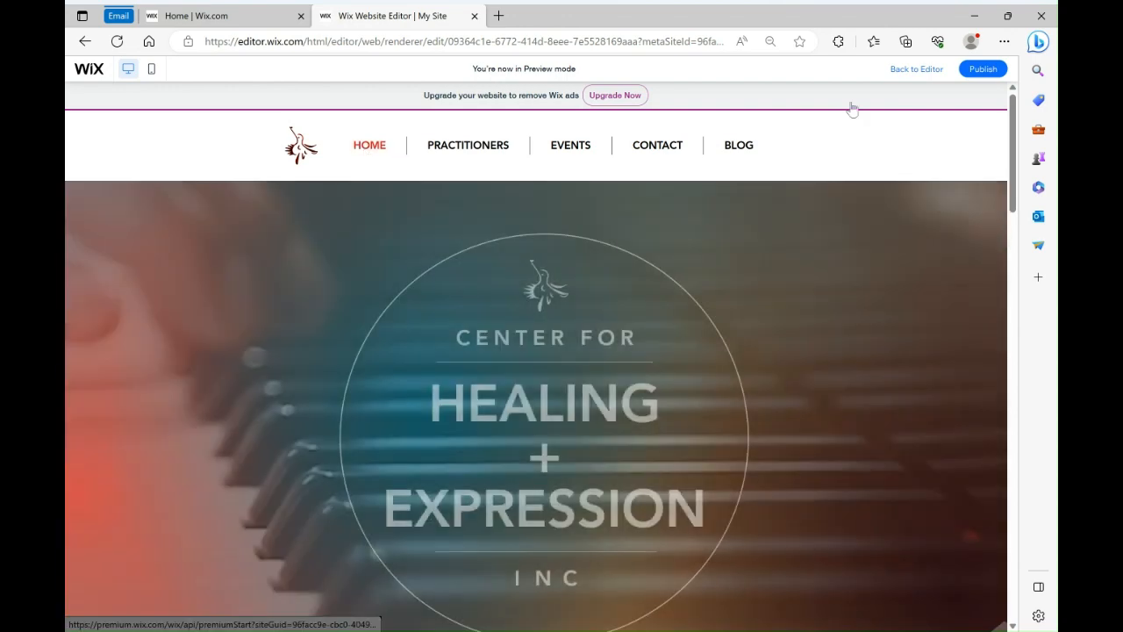
{"action": "left_click", "coordinate": [911, 73]}
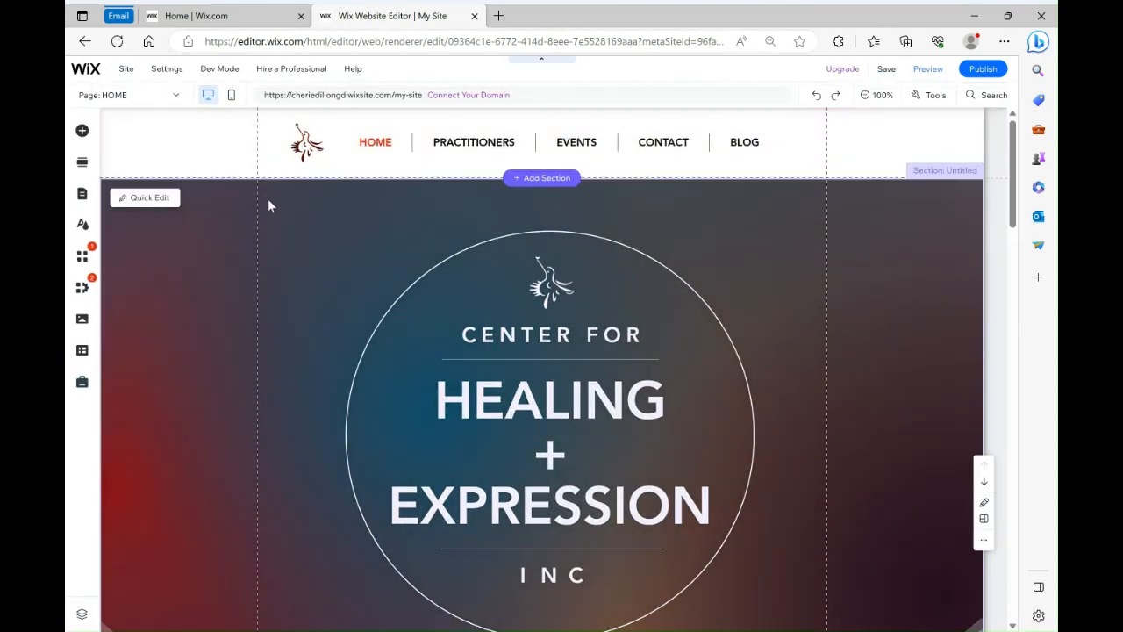
Open the site pages panel and view each practitioner page along with the Events and Contact pages
{"action": "left_click", "coordinate": [144, 101]}
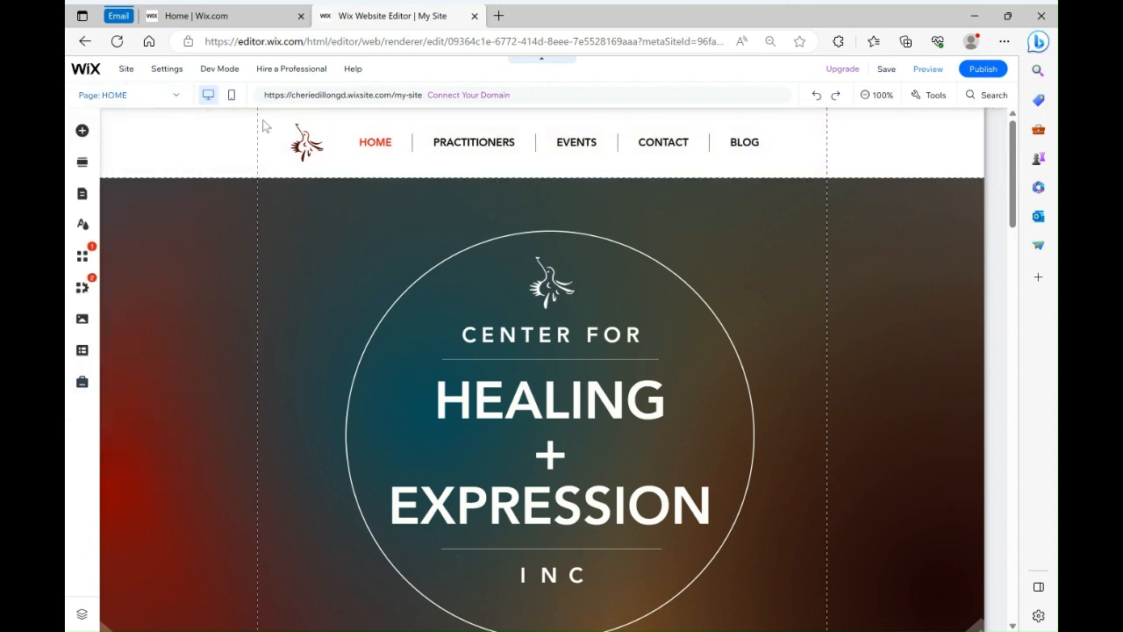
{"action": "left_click", "coordinate": [81, 198]}
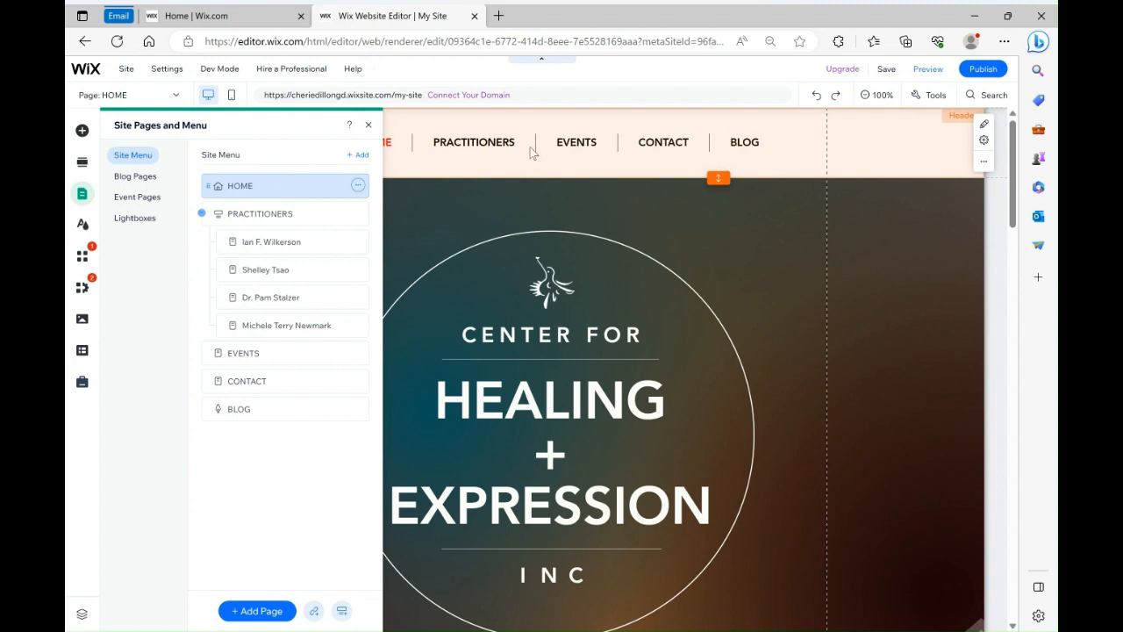
{"action": "left_click", "coordinate": [292, 243]}
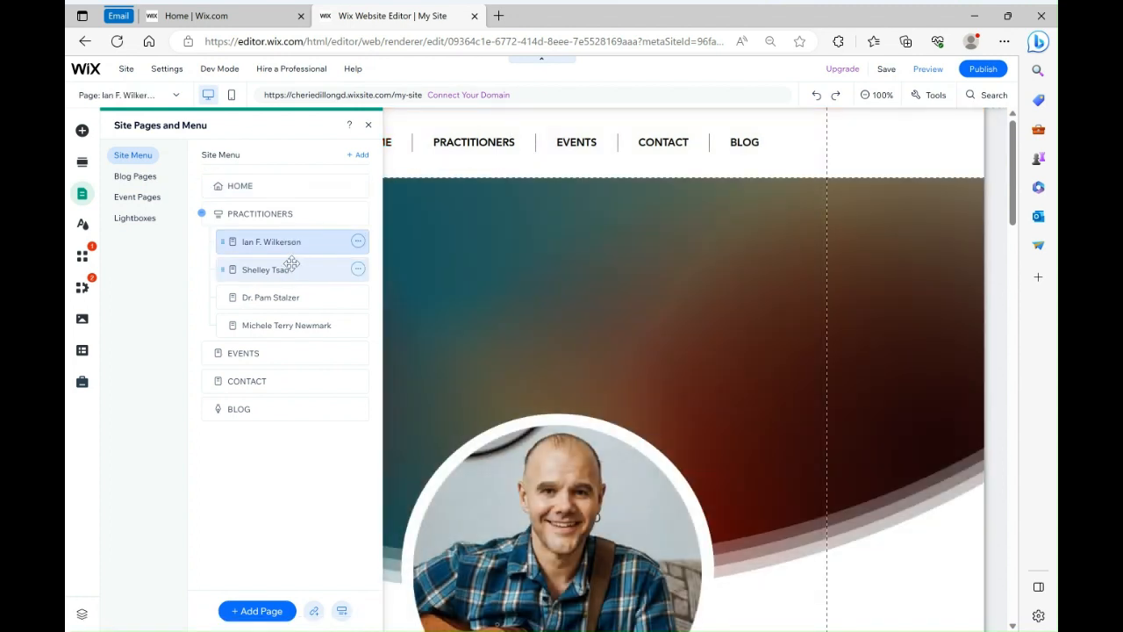
{"action": "left_click", "coordinate": [290, 266]}
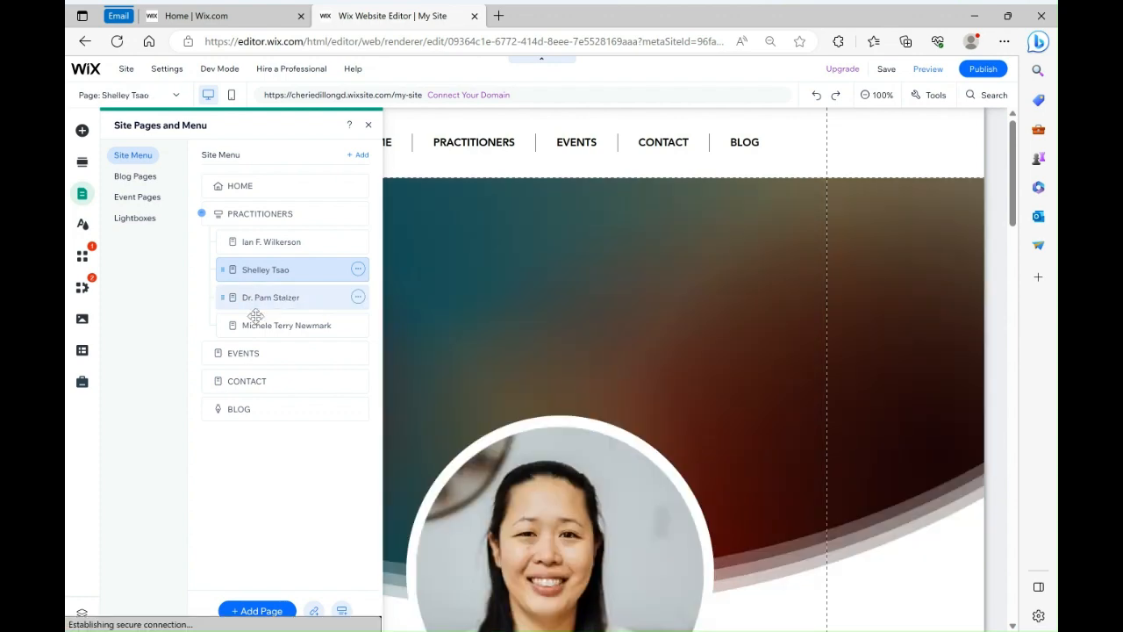
{"action": "left_click", "coordinate": [255, 307]}
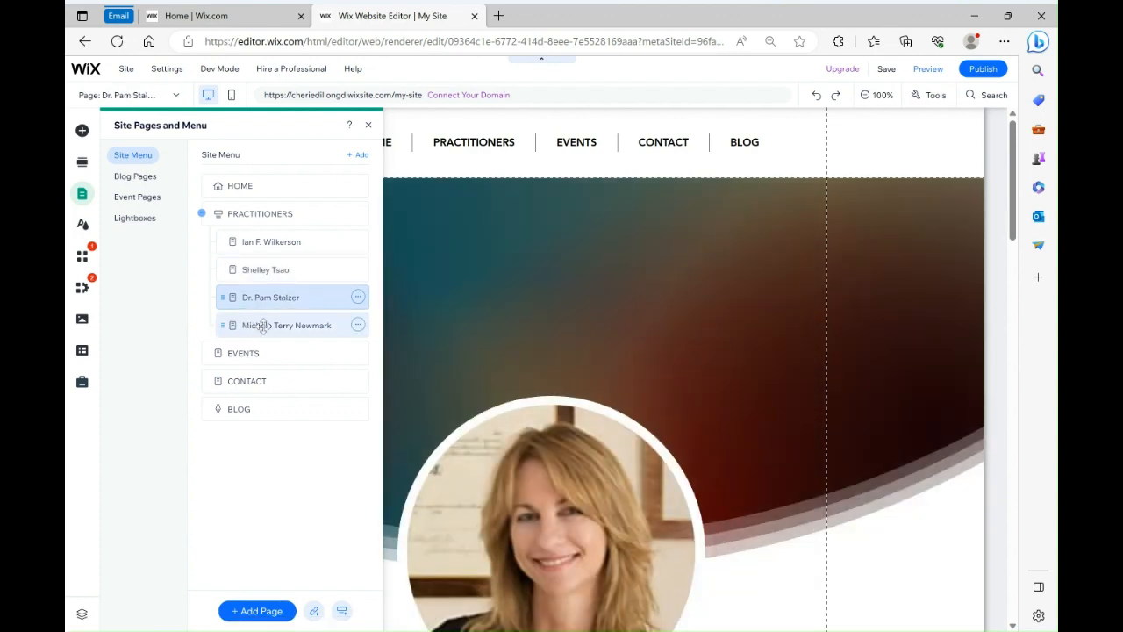
{"action": "left_click", "coordinate": [261, 326]}
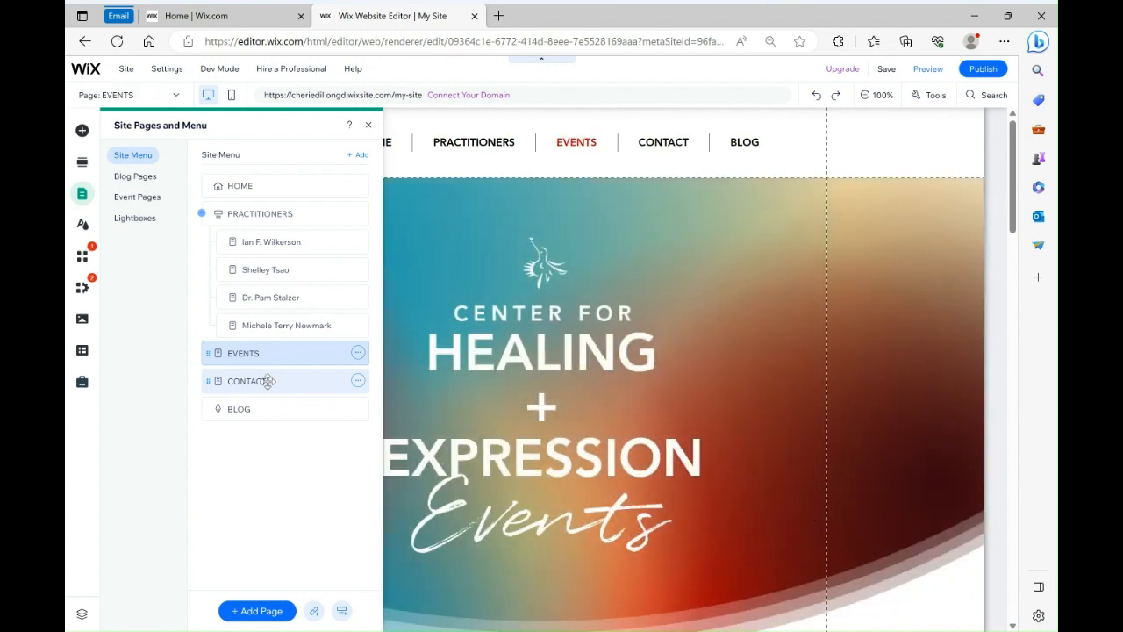
{"action": "left_click", "coordinate": [267, 381]}
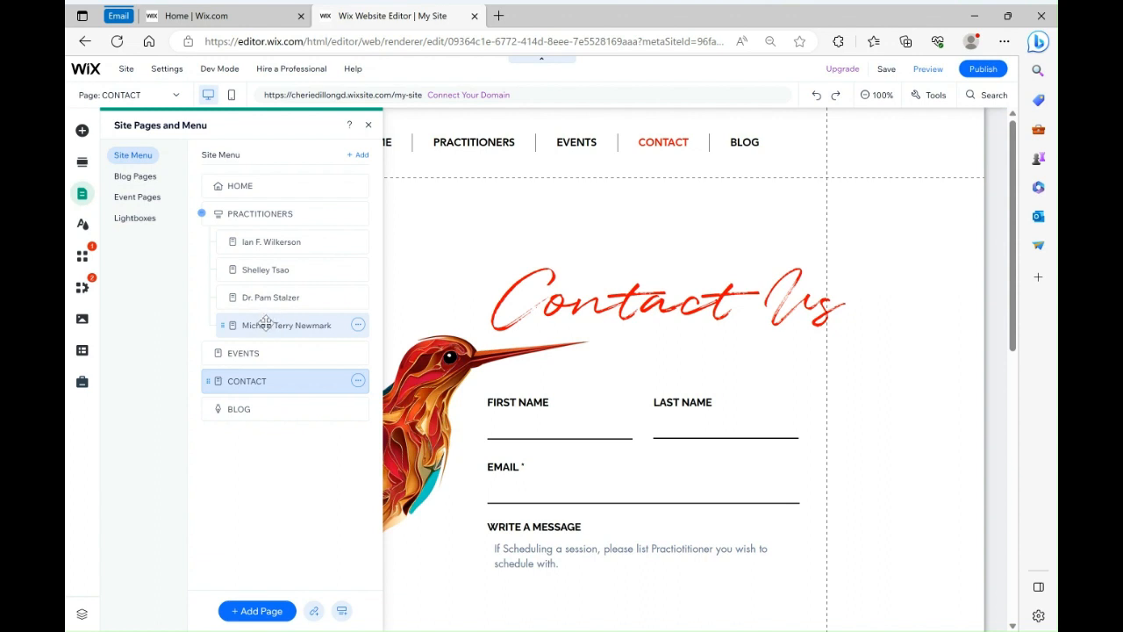
Duplicate the last practitioner page and name the copy Dr. House
{"action": "left_click", "coordinate": [357, 325]}
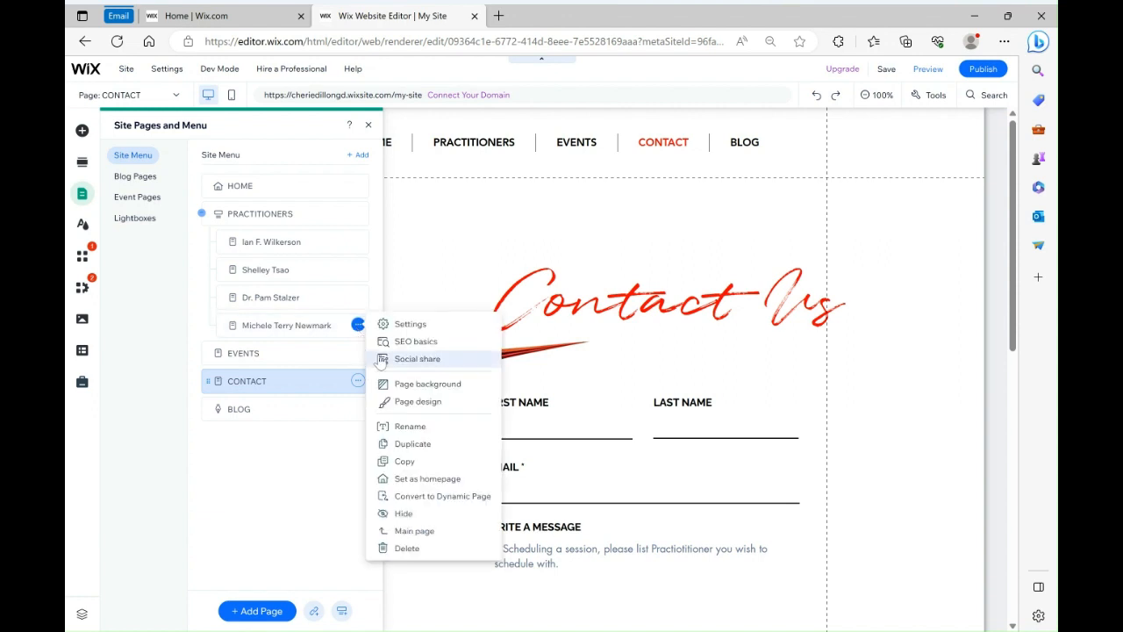
{"action": "left_click", "coordinate": [399, 446]}
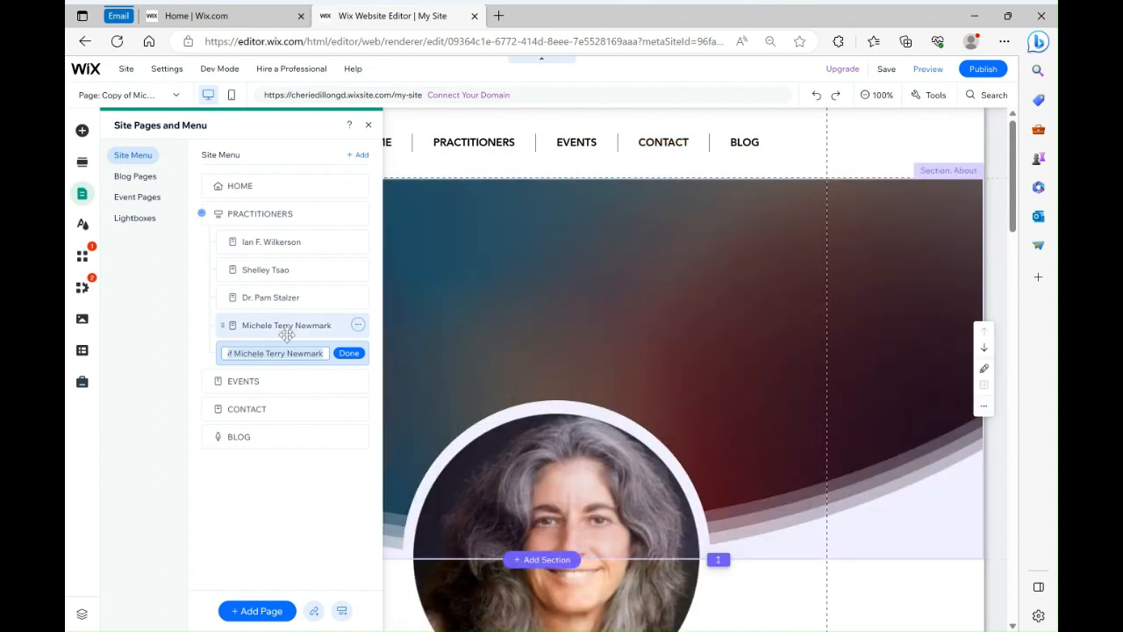
{"action": "type", "text": "Dr. House"}
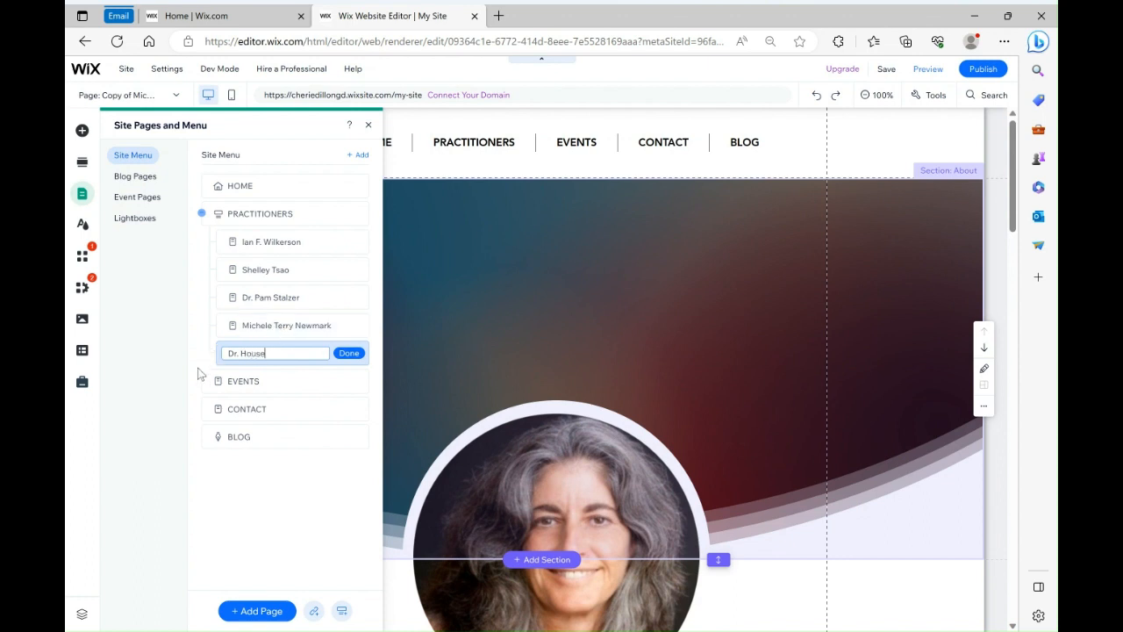
{"action": "key", "text": "Return"}
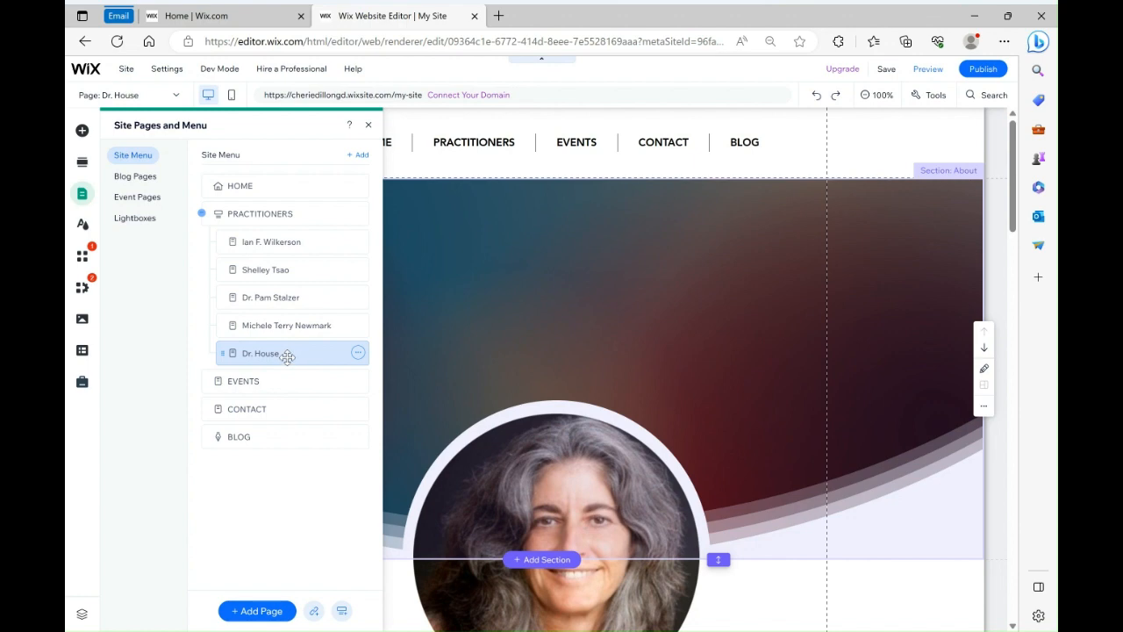
Compare the Dr. House page with the original, close the pages panel, and inspect its portrait image and Welcome section
{"action": "left_click", "coordinate": [289, 326]}
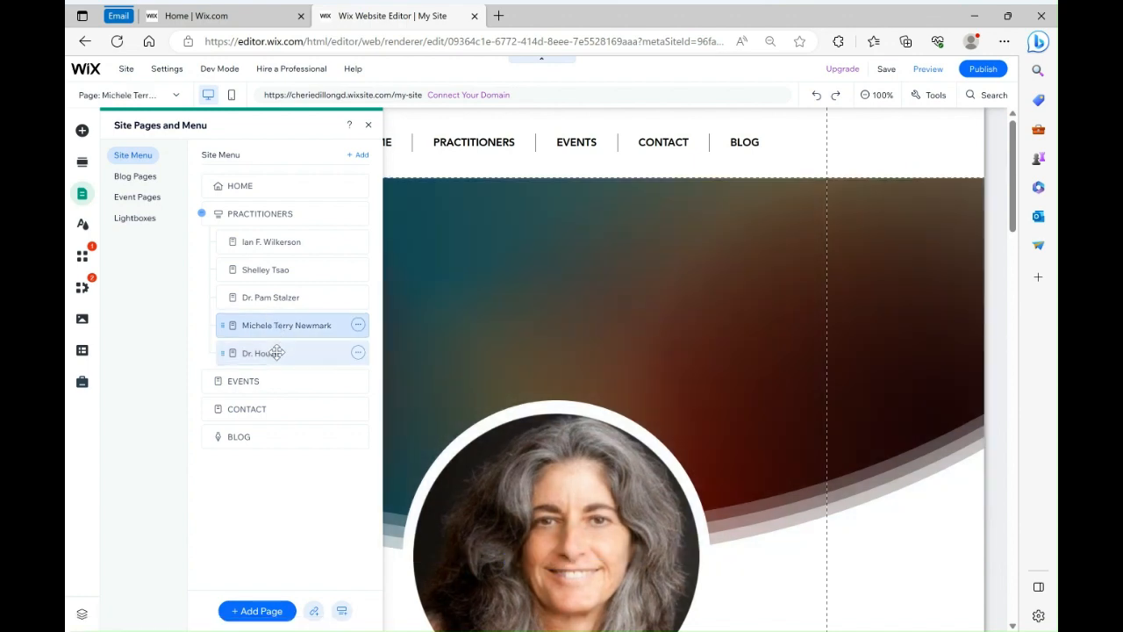
{"action": "left_click", "coordinate": [277, 352]}
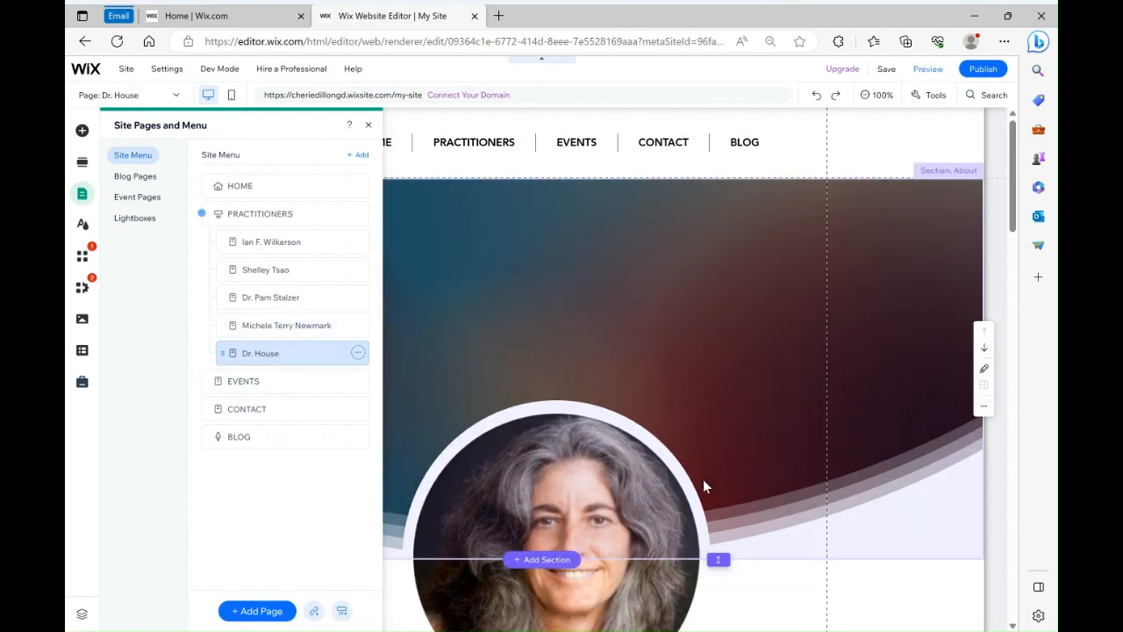
{"action": "scroll", "coordinate": [703, 486], "scroll_direction": "down", "scroll_amount": 3}
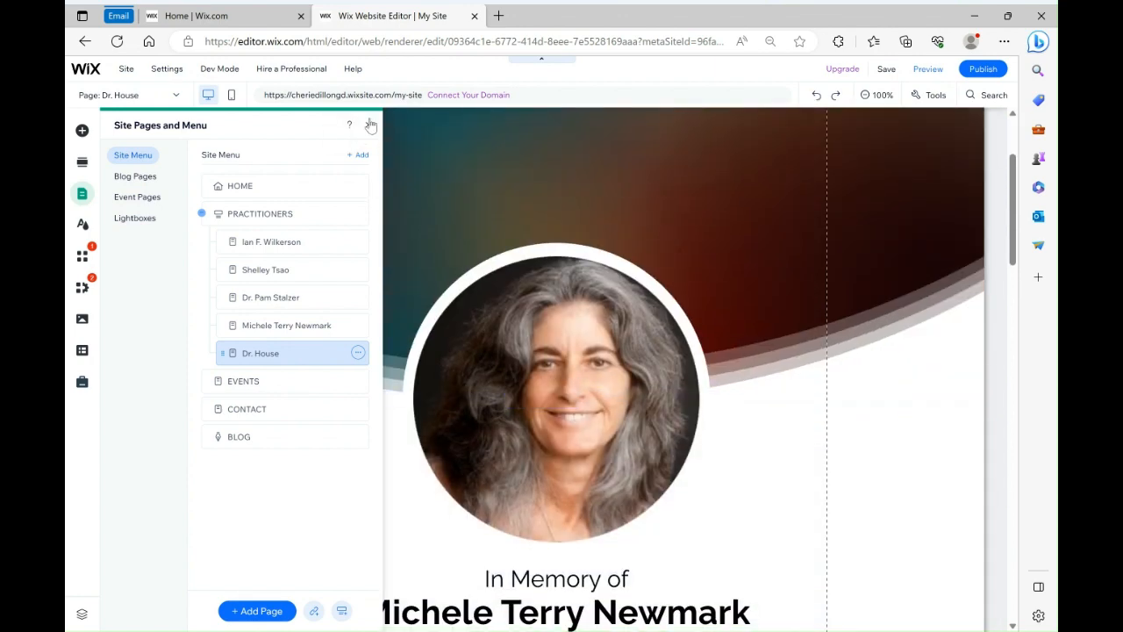
{"action": "left_click", "coordinate": [371, 126]}
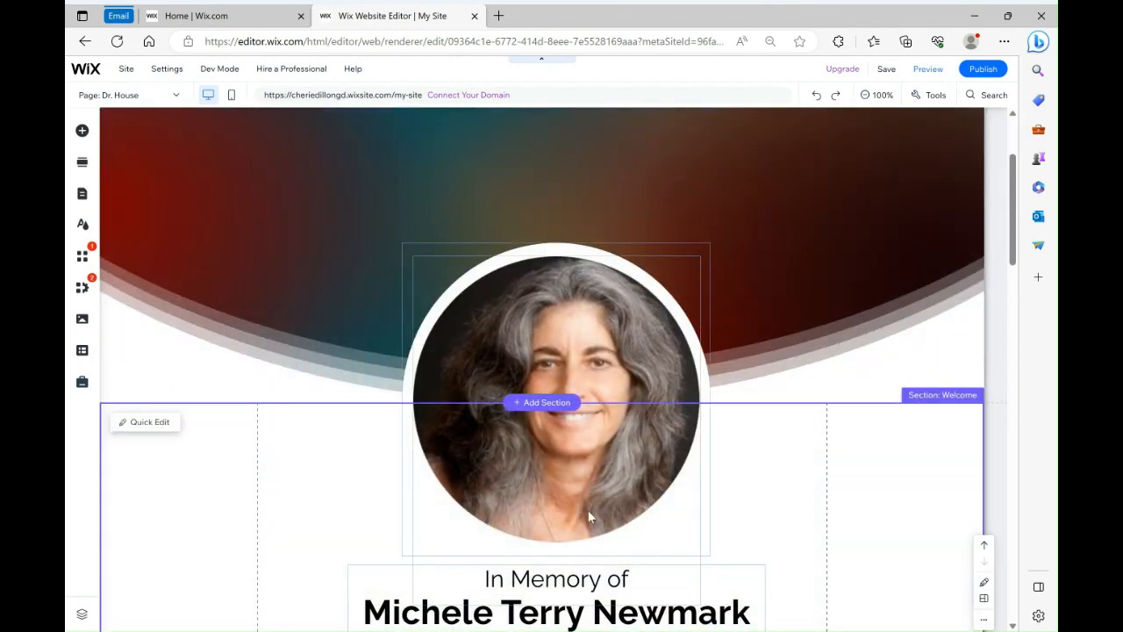
{"action": "left_click", "coordinate": [475, 474]}
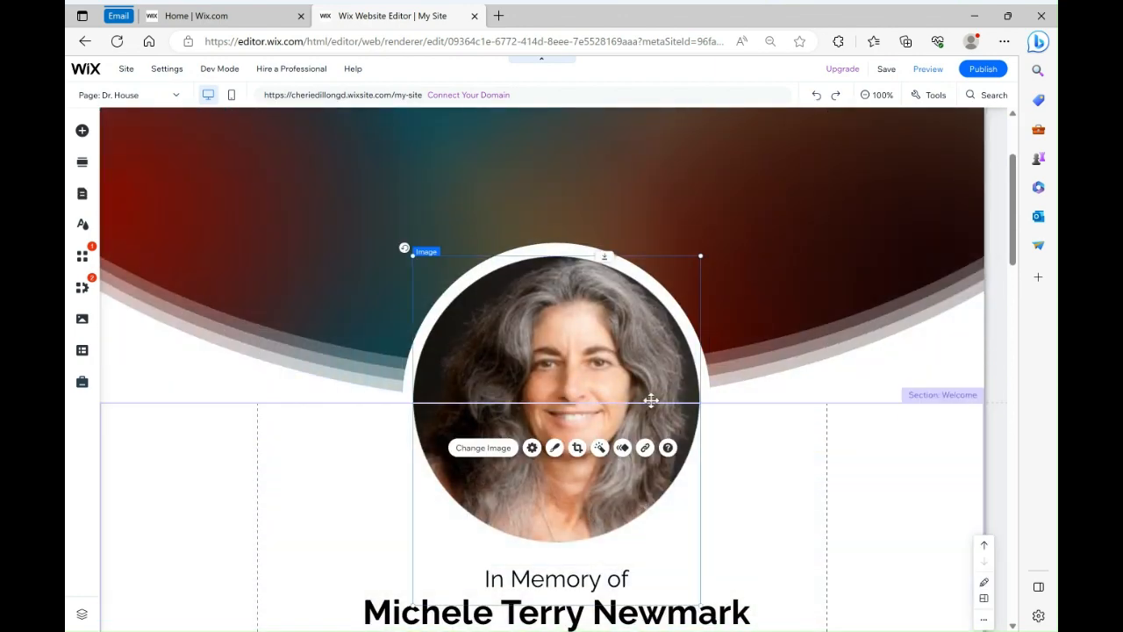
{"action": "left_click", "coordinate": [674, 298]}
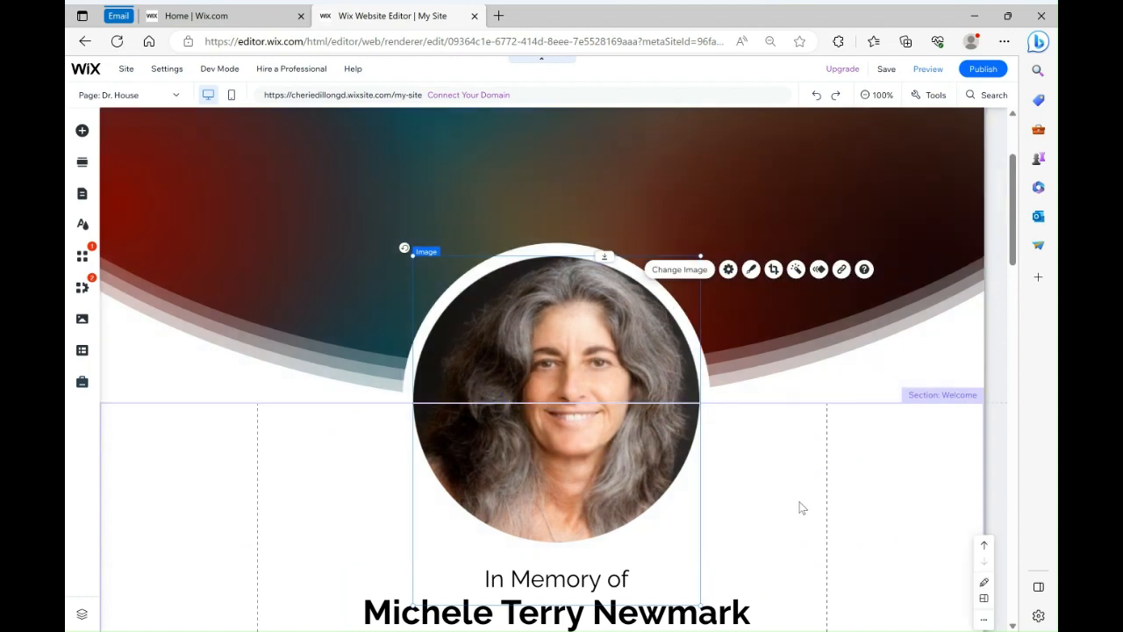
{"action": "left_click", "coordinate": [800, 507]}
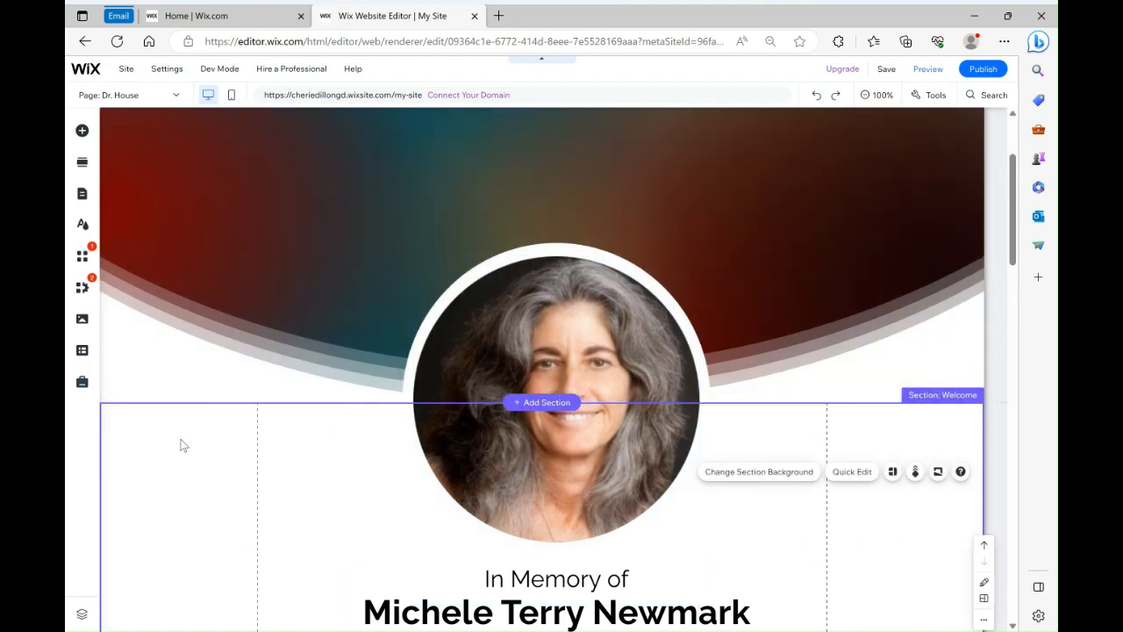
{"action": "scroll", "coordinate": [186, 446], "scroll_direction": "down", "scroll_amount": 4}
{"action": "scroll", "coordinate": [884, 485], "scroll_direction": "up", "scroll_amount": 3}
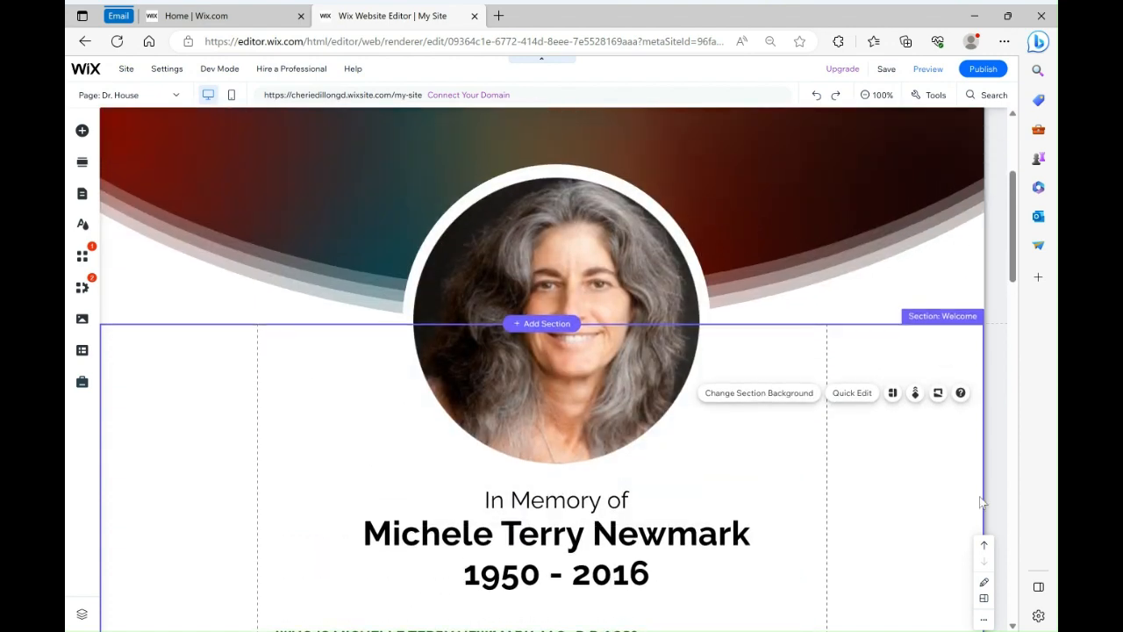
Try replacing the Dr. House portrait with the colorful hummingbird2_edited image, then undo the replacement
{"action": "left_click", "coordinate": [183, 309]}
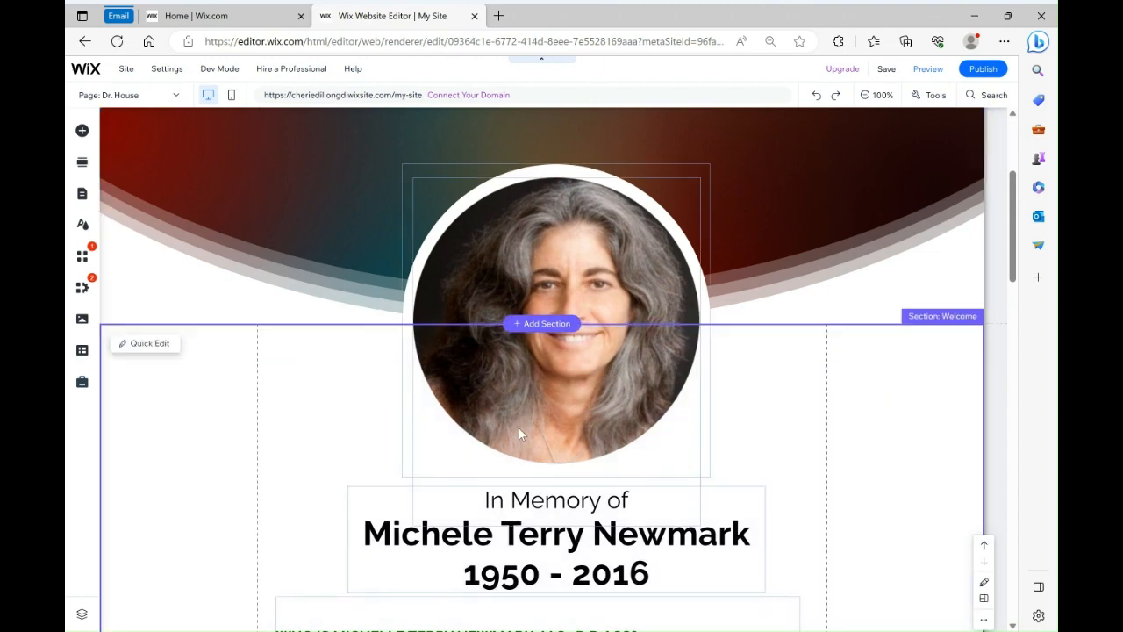
{"action": "left_click", "coordinate": [519, 427]}
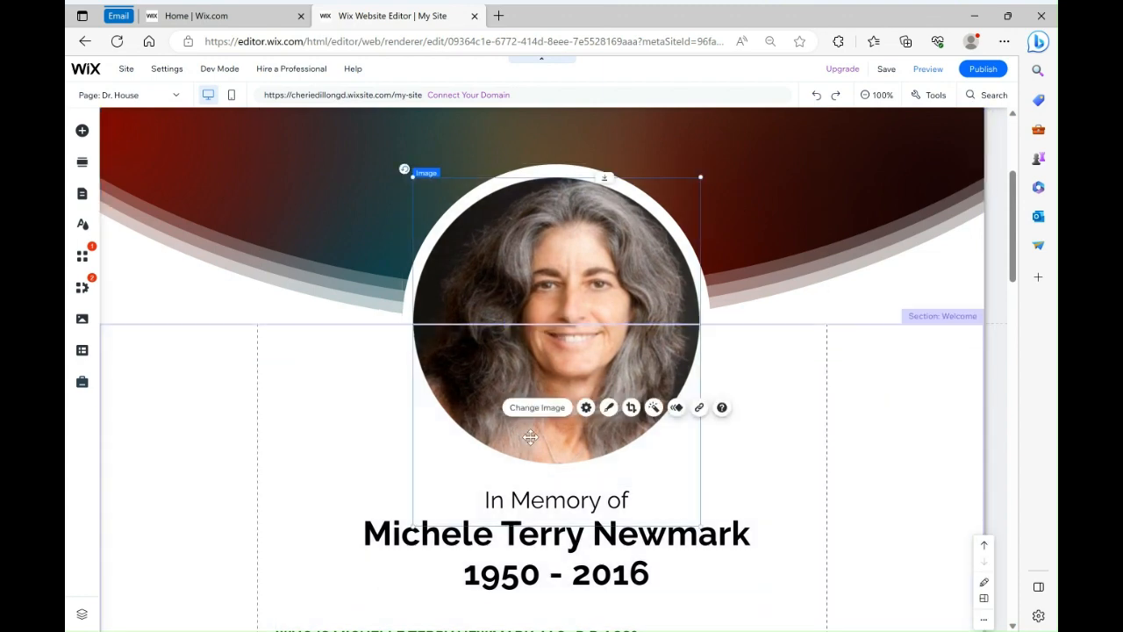
{"action": "left_click", "coordinate": [378, 395]}
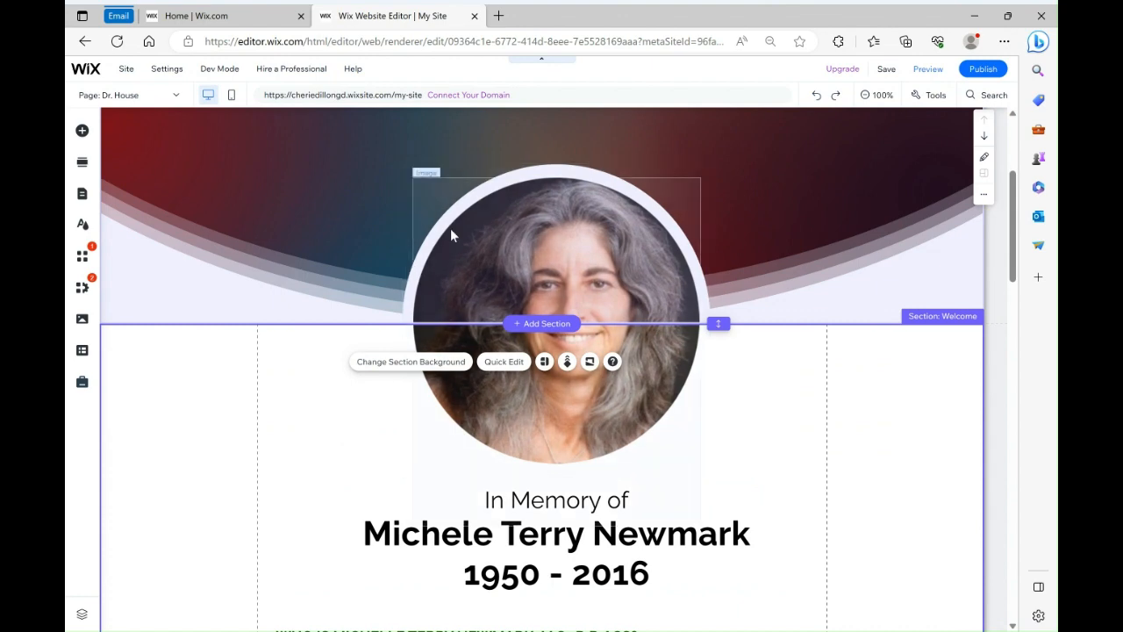
{"action": "left_click", "coordinate": [473, 243]}
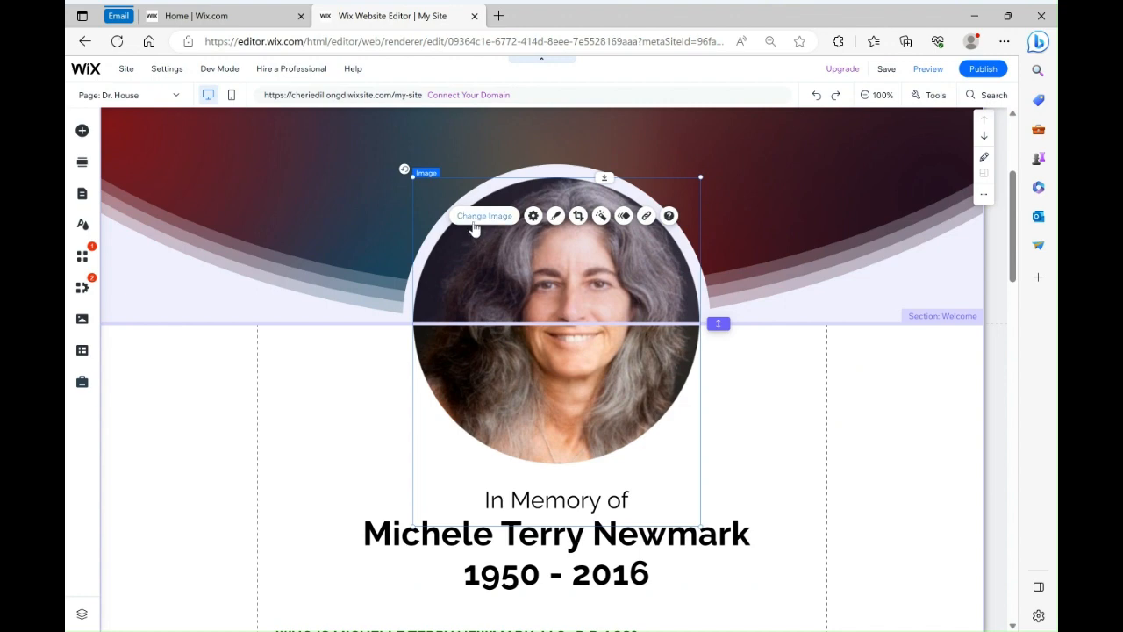
{"action": "left_click", "coordinate": [474, 222]}
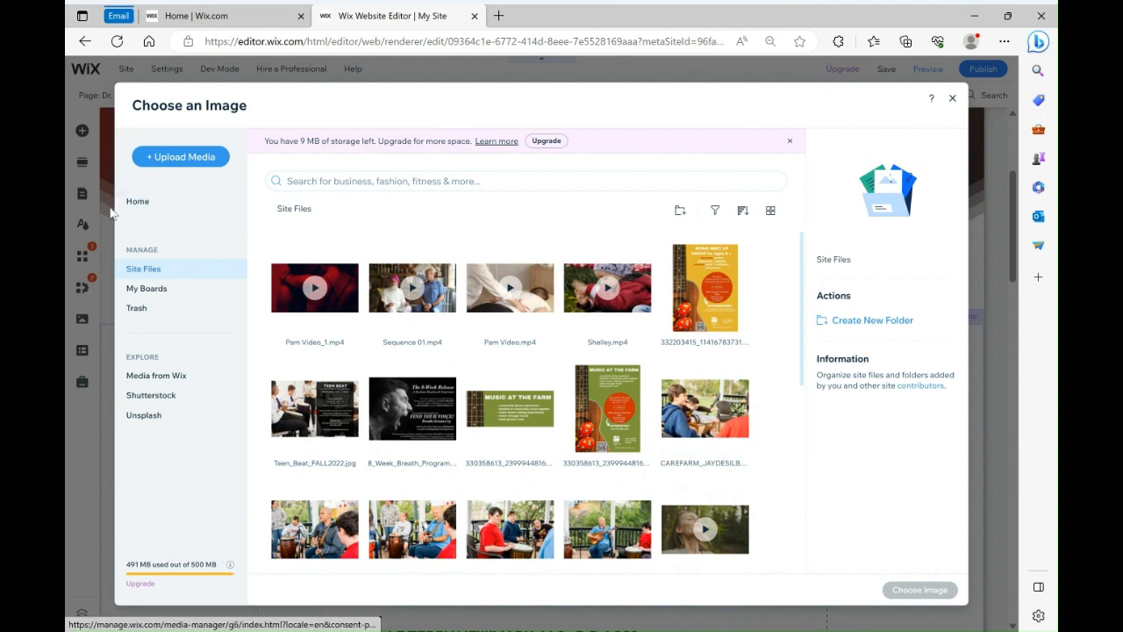
{"action": "scroll", "coordinate": [526, 264], "scroll_direction": "down", "scroll_amount": 2}
{"action": "scroll", "coordinate": [532, 272], "scroll_direction": "down", "scroll_amount": 2}
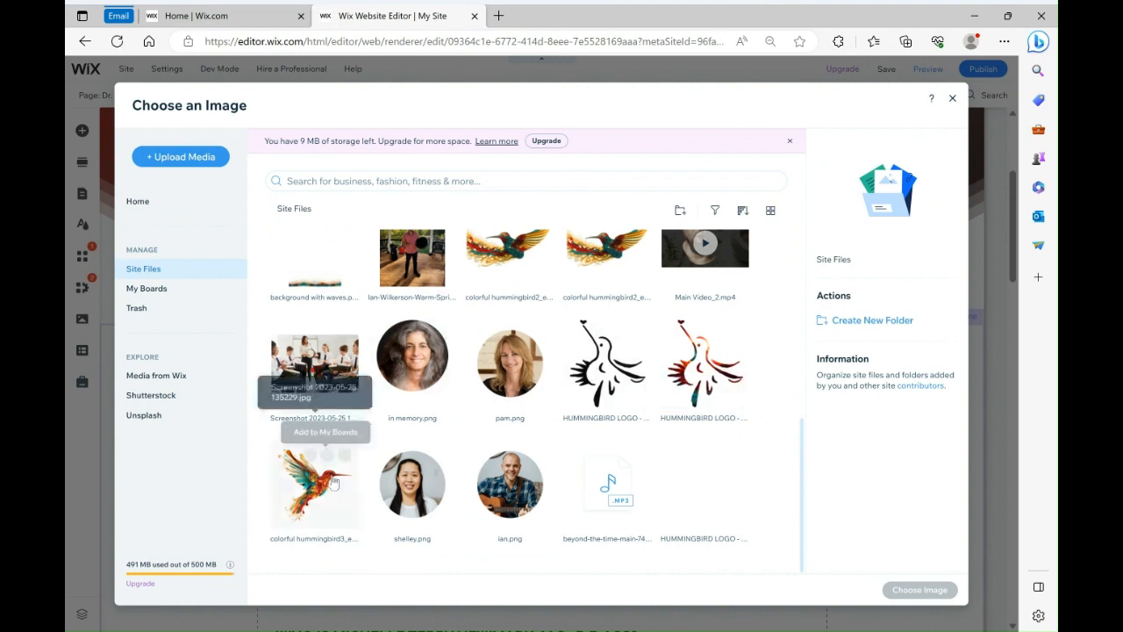
{"action": "scroll", "coordinate": [505, 478], "scroll_direction": "up", "scroll_amount": 2}
{"action": "left_click", "coordinate": [609, 474]}
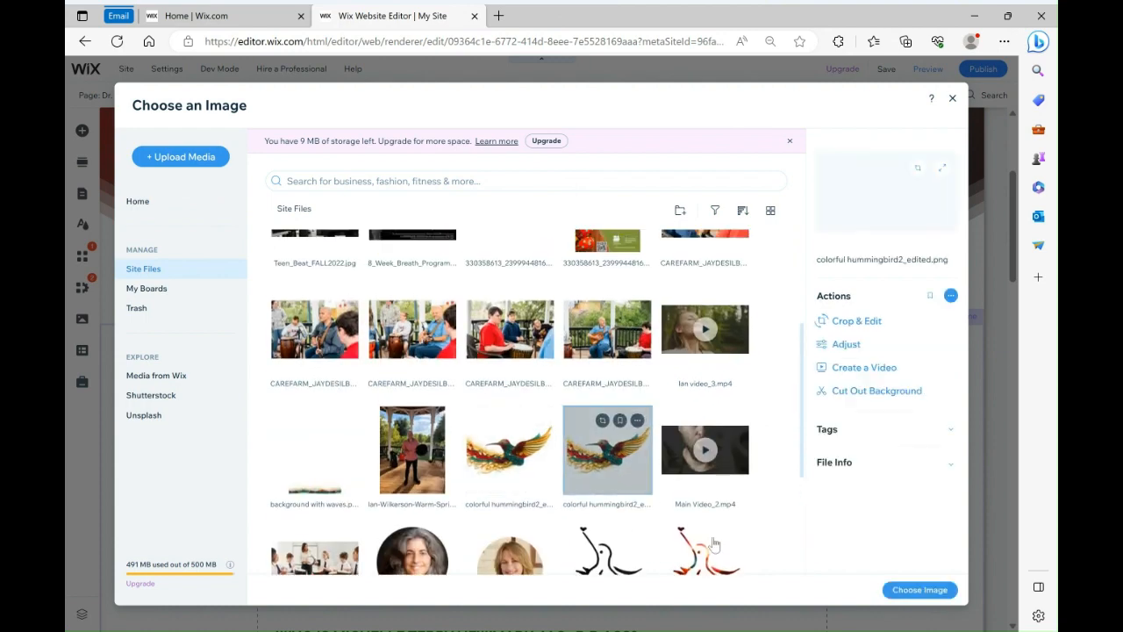
{"action": "left_click", "coordinate": [920, 590]}
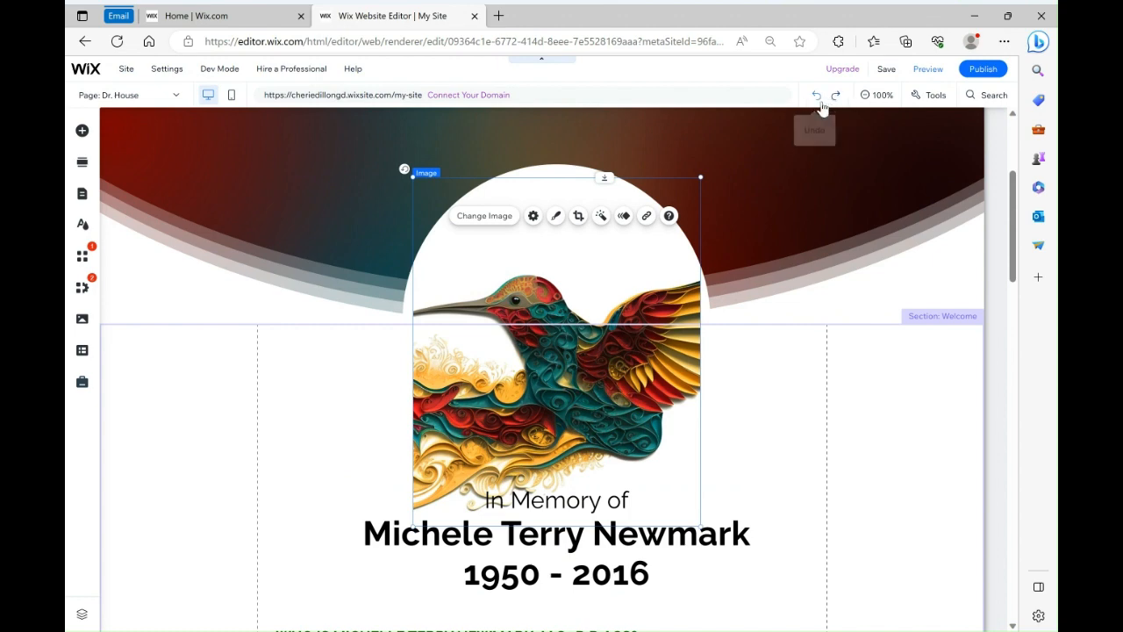
{"action": "left_click", "coordinate": [816, 95]}
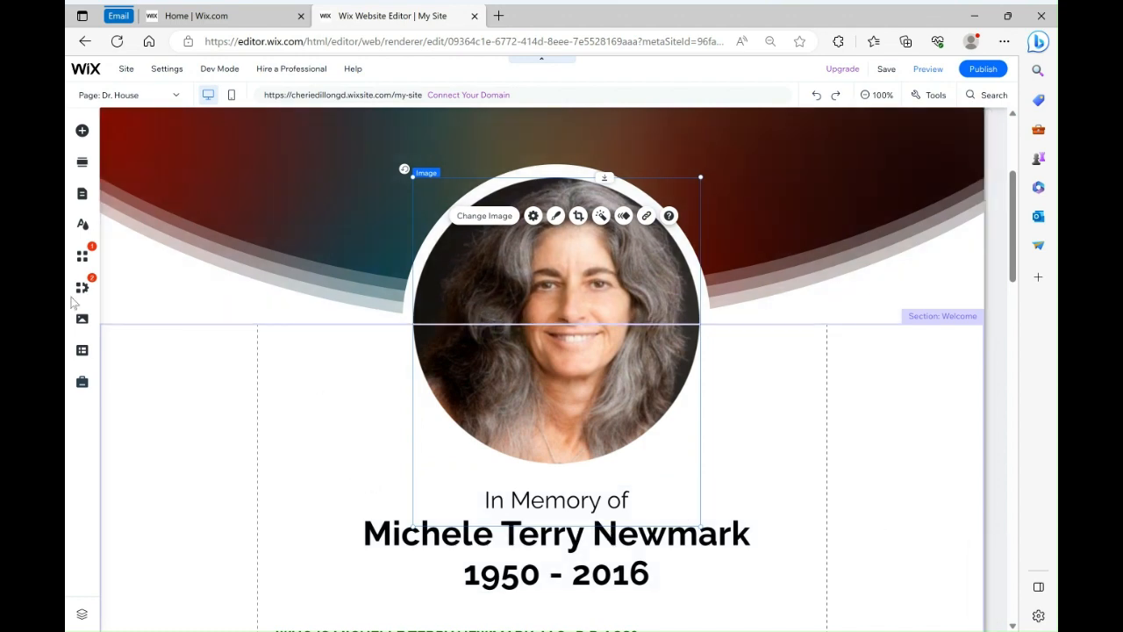
{"action": "left_click", "coordinate": [175, 94]}
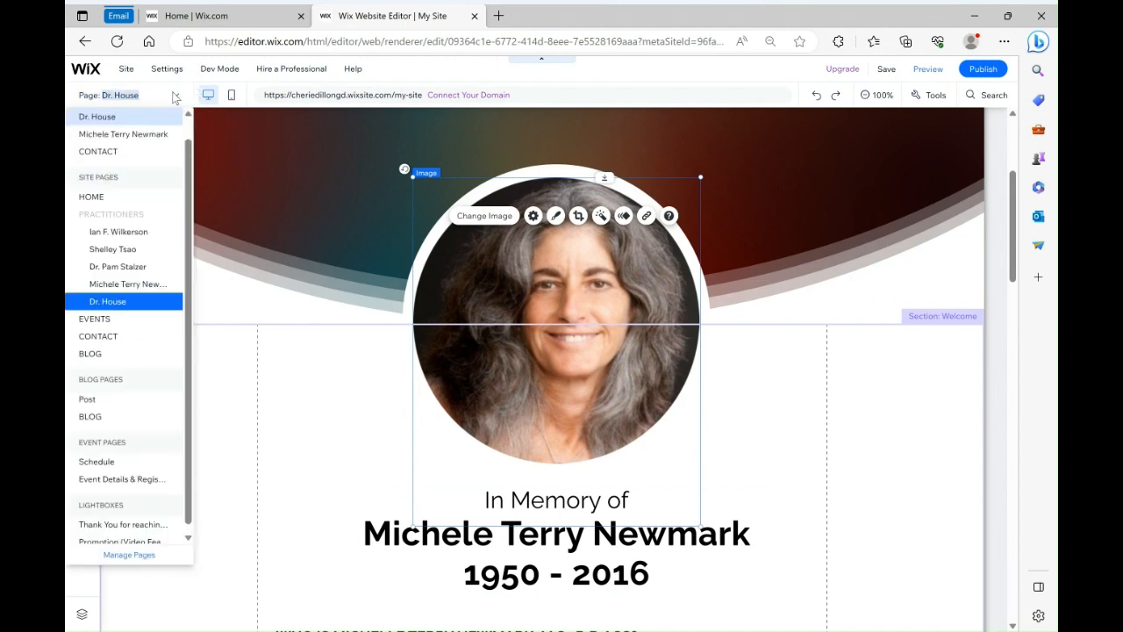
{"action": "left_click", "coordinate": [136, 302]}
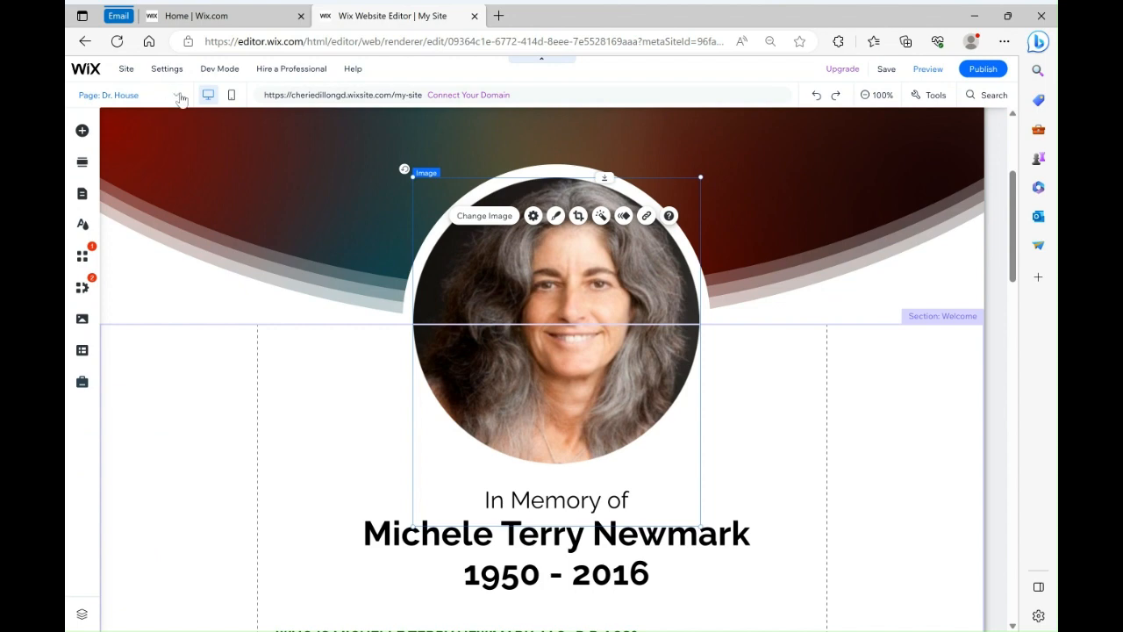
{"action": "left_click", "coordinate": [178, 94]}
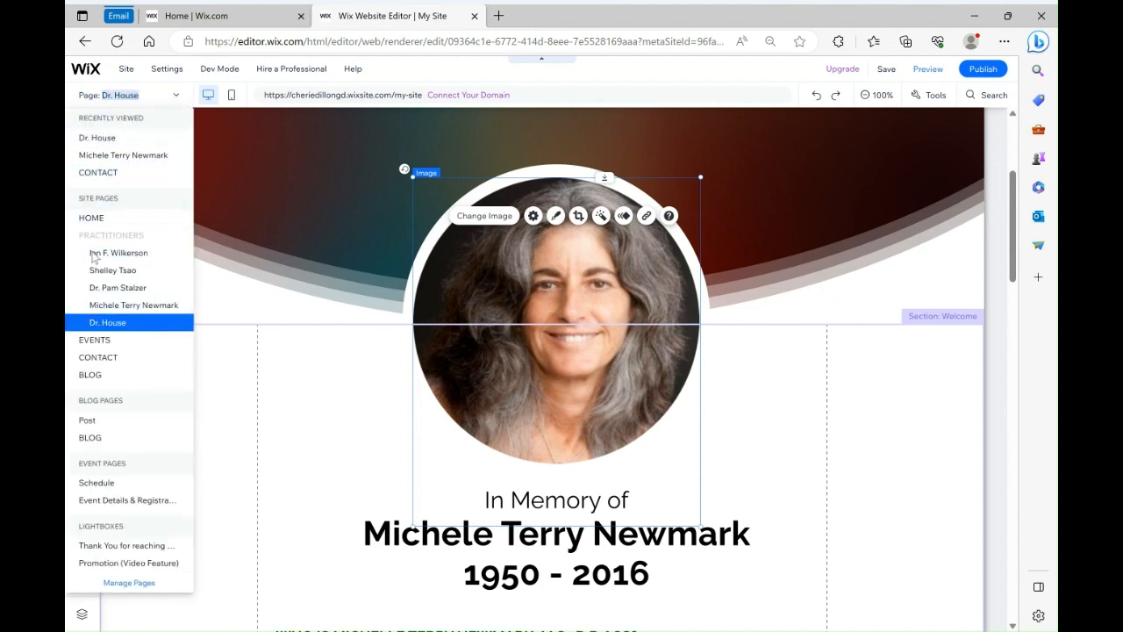
{"action": "left_click", "coordinate": [175, 97]}
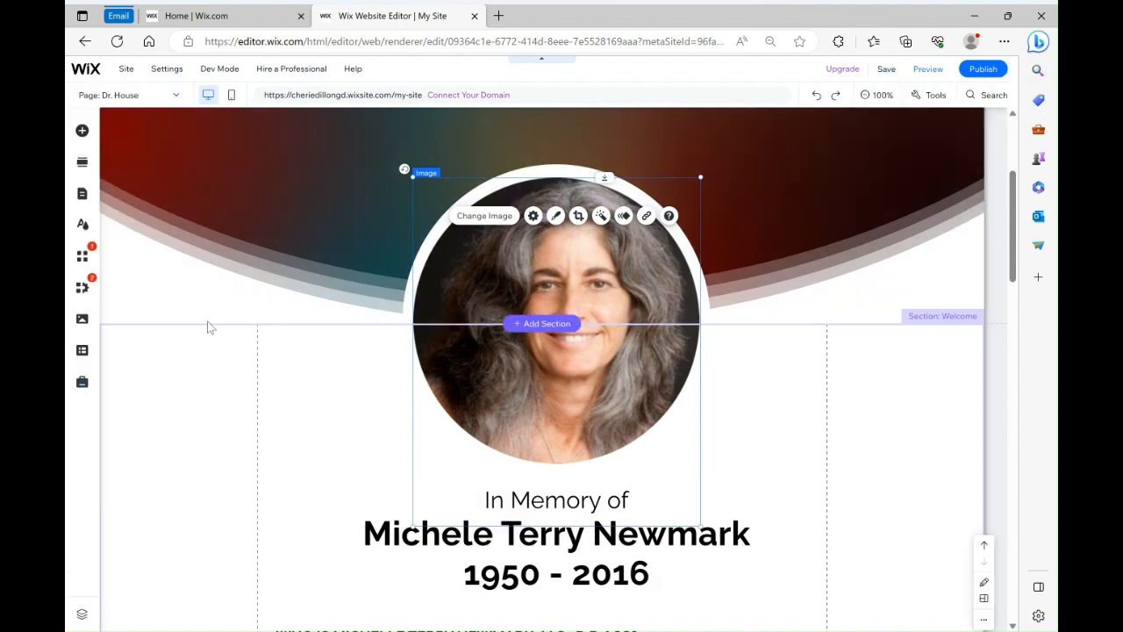
Hide the Dr. House page from the site menu
{"action": "left_click", "coordinate": [81, 193]}
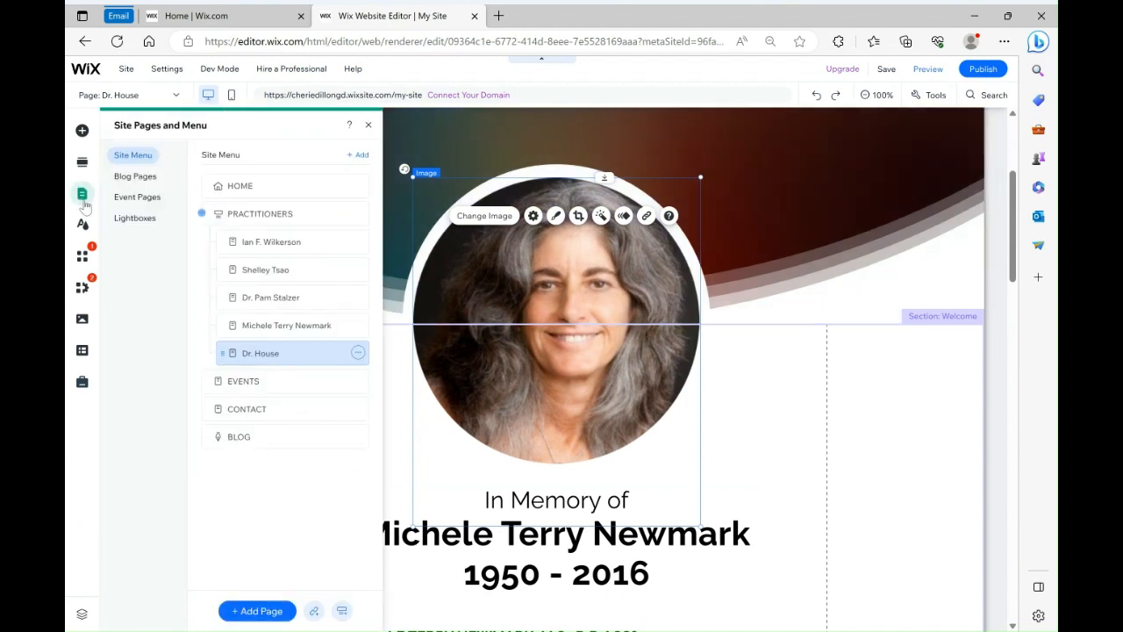
{"action": "left_click", "coordinate": [358, 353]}
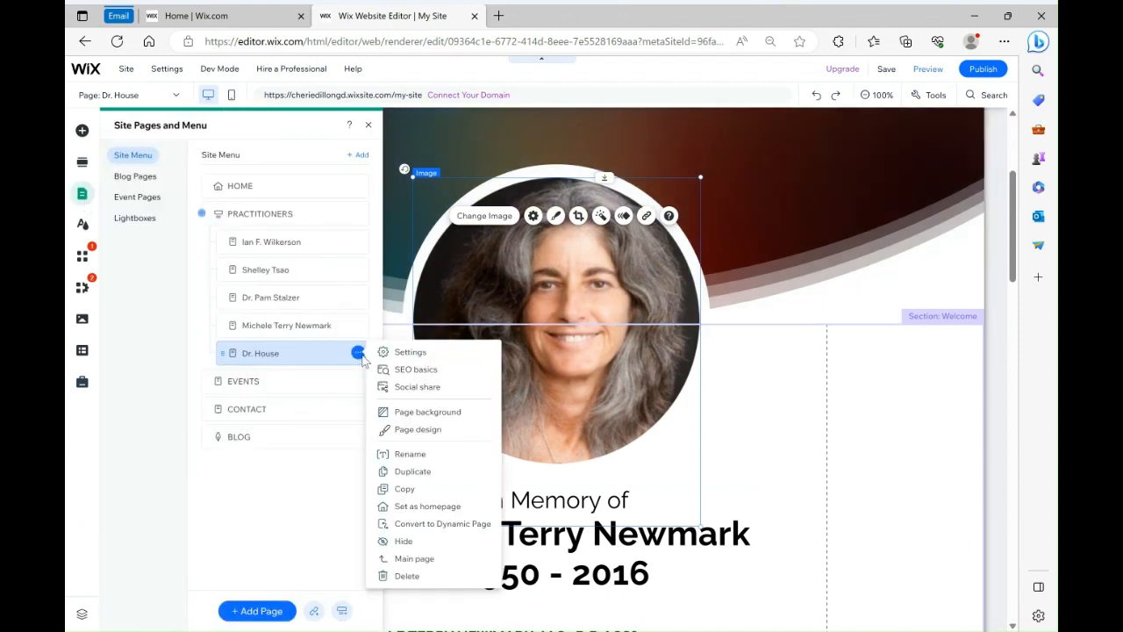
{"action": "left_click", "coordinate": [402, 541]}
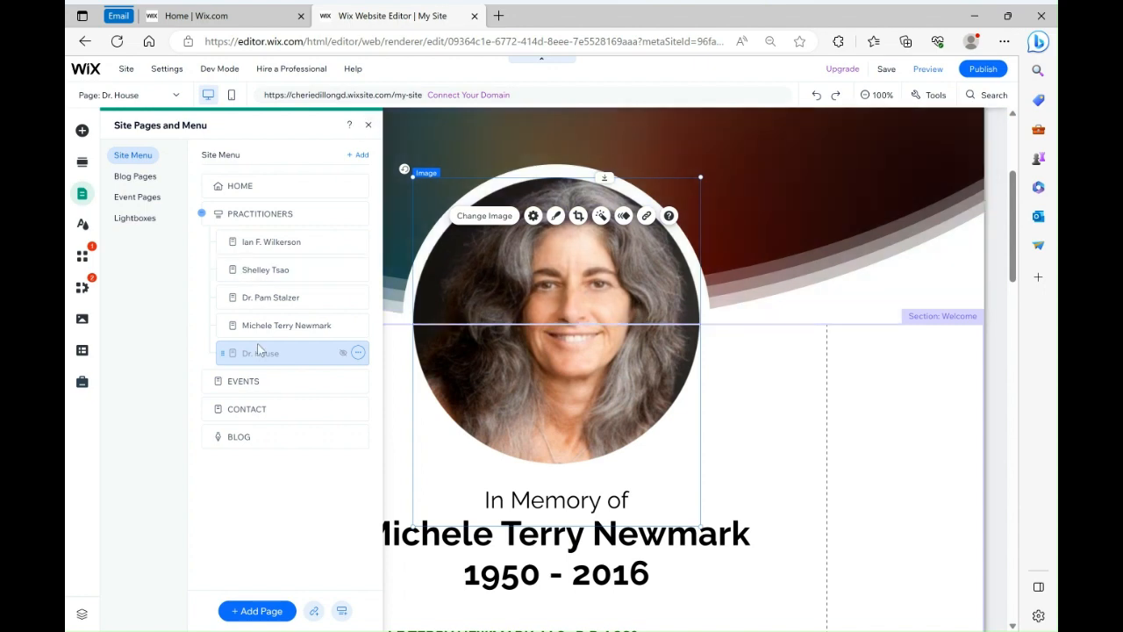
Delete the Dr. House page from the site pages menu
{"action": "left_click", "coordinate": [358, 352]}
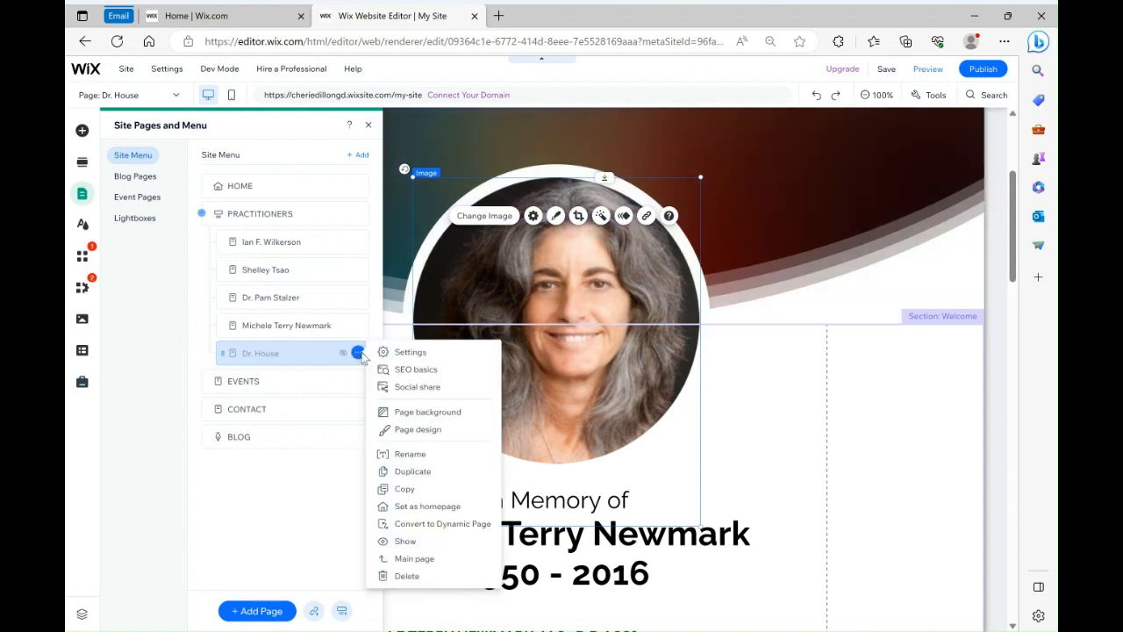
{"action": "left_click", "coordinate": [406, 578]}
{"action": "left_click", "coordinate": [684, 392]}
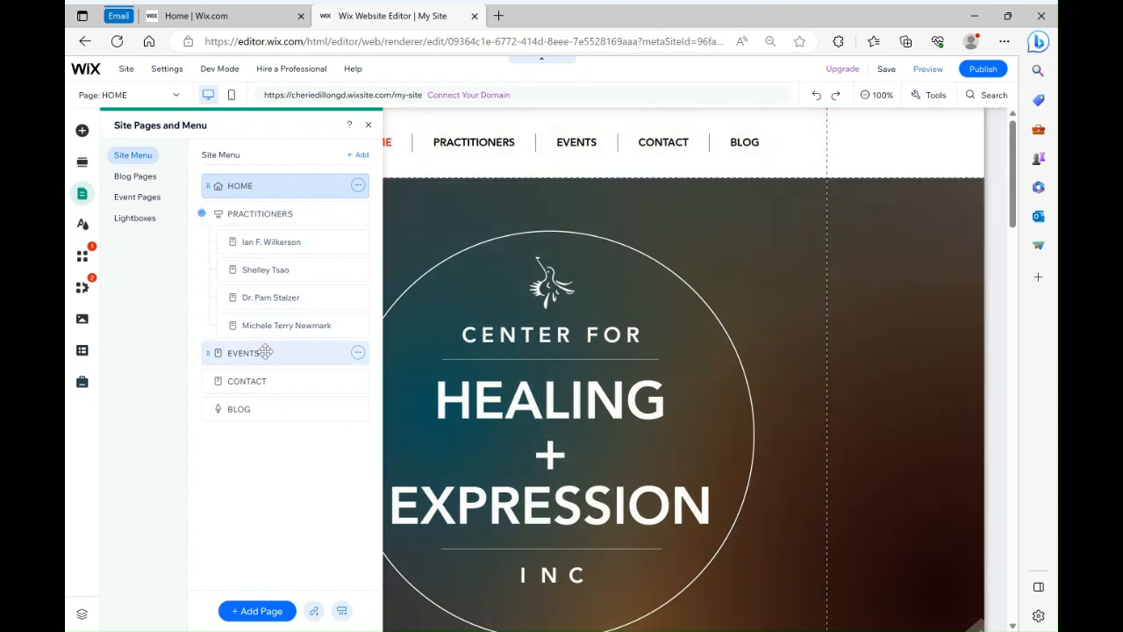
{"action": "left_click", "coordinate": [358, 354]}
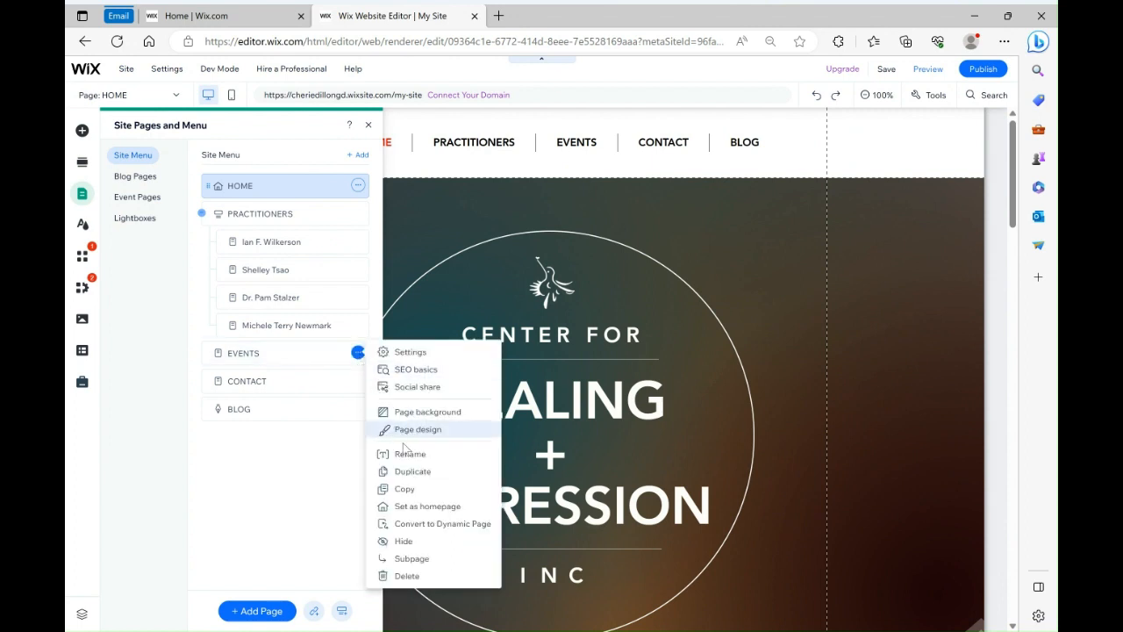
{"action": "left_click", "coordinate": [314, 504]}
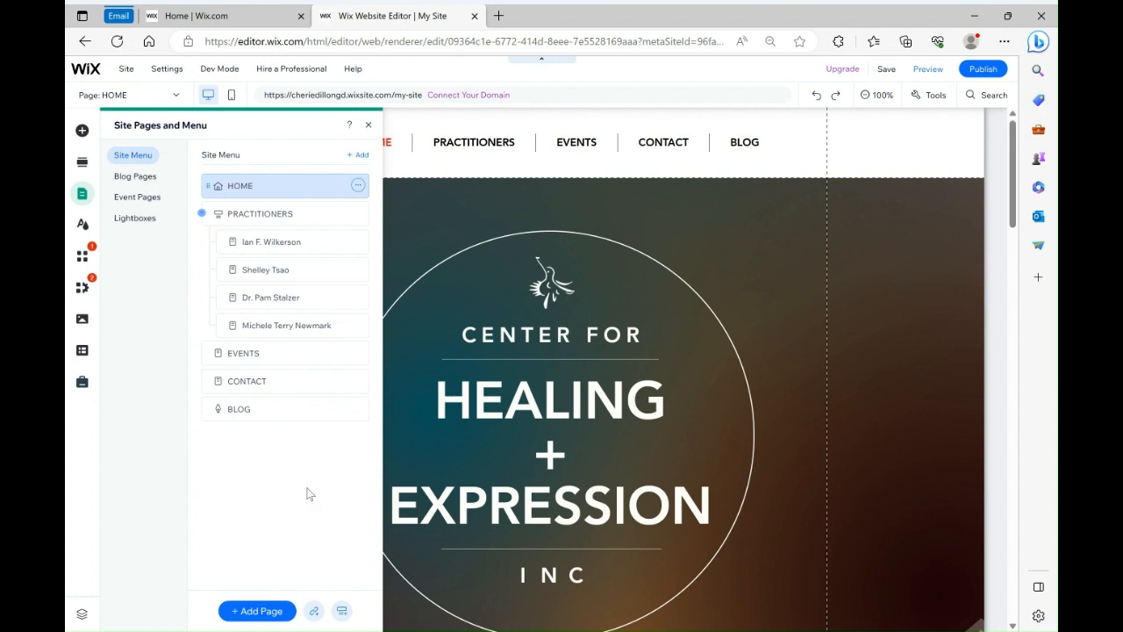
{"action": "left_click", "coordinate": [368, 126]}
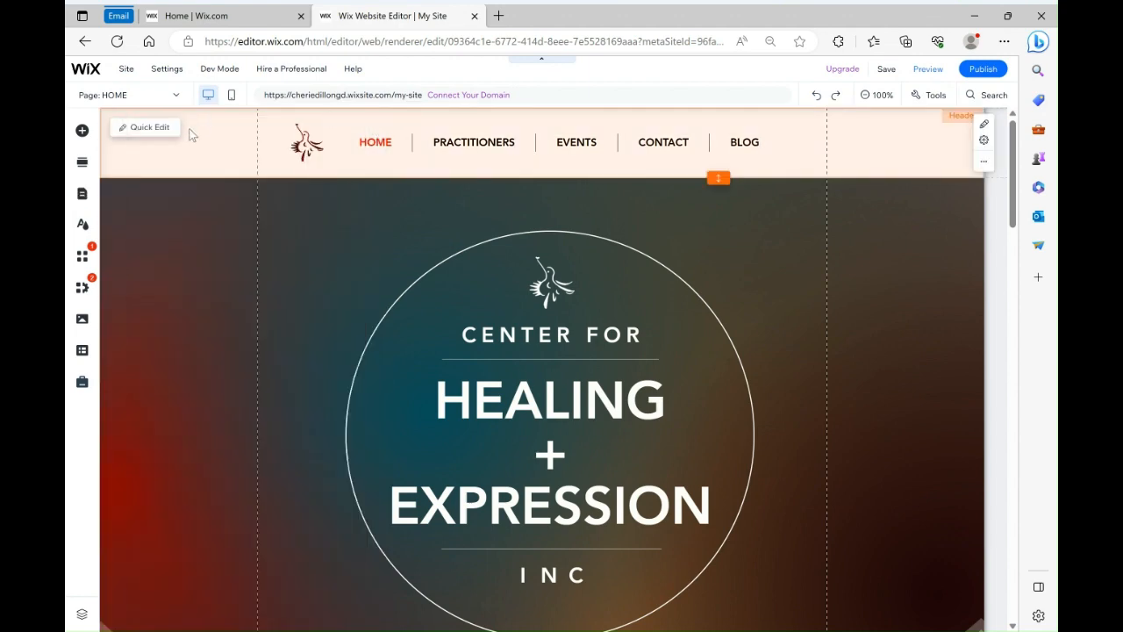
Open the HEALING + EXPRESSION heading on the home page for text editing
{"action": "scroll", "coordinate": [496, 419], "scroll_direction": "down", "scroll_amount": 5}
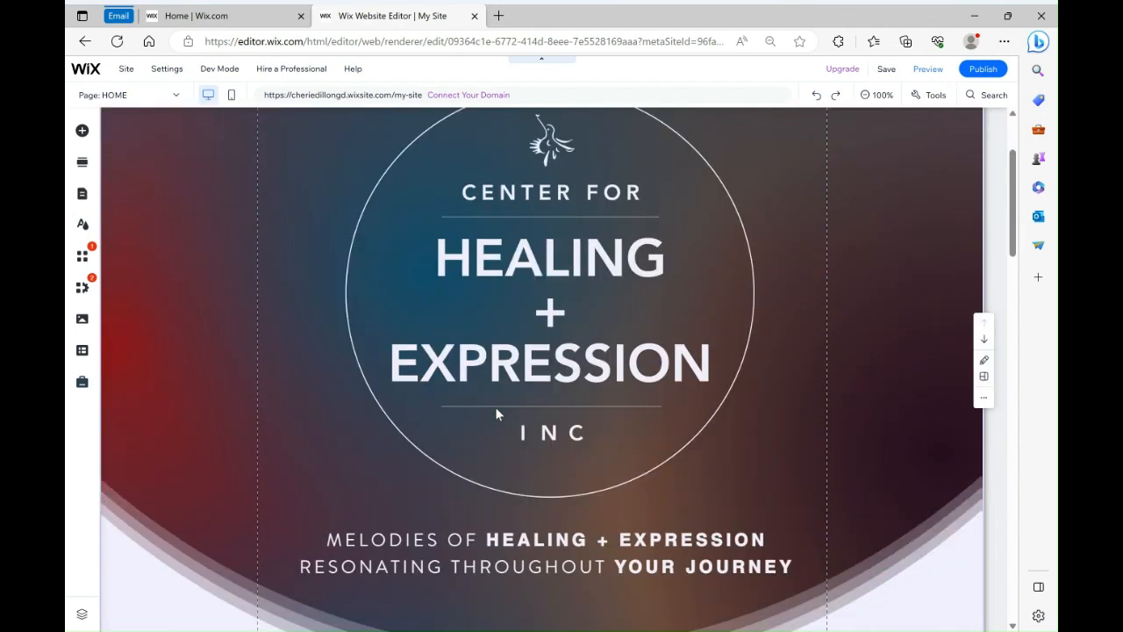
{"action": "scroll", "coordinate": [496, 421], "scroll_direction": "up", "scroll_amount": 1}
{"action": "scroll", "coordinate": [497, 422], "scroll_direction": "up", "scroll_amount": 2}
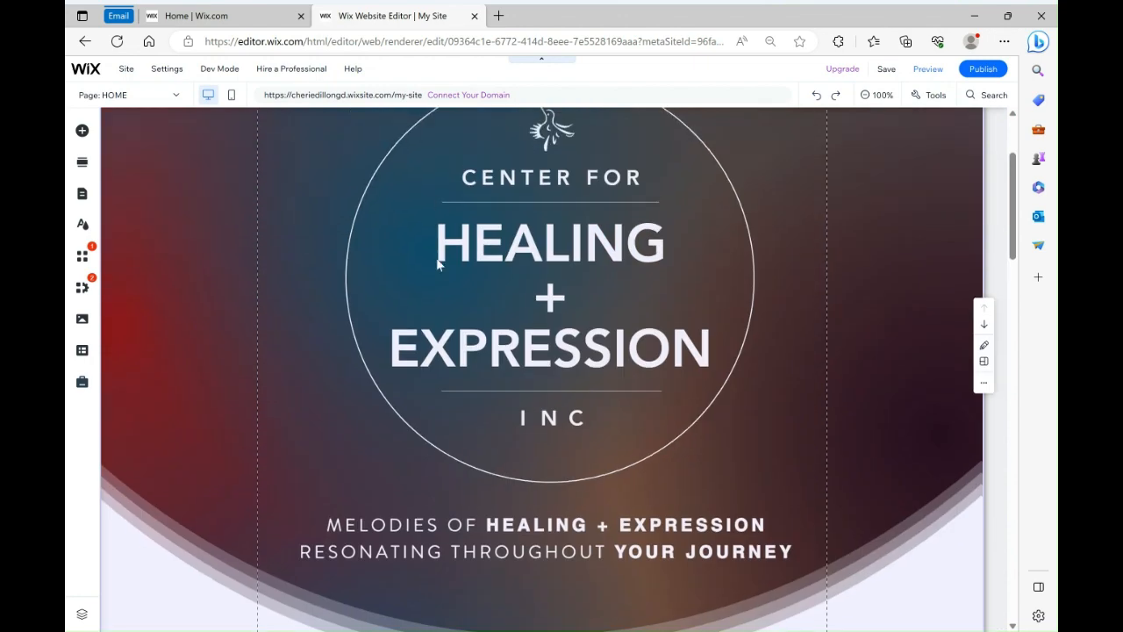
{"action": "left_click", "coordinate": [447, 350]}
{"action": "left_click", "coordinate": [446, 350]}
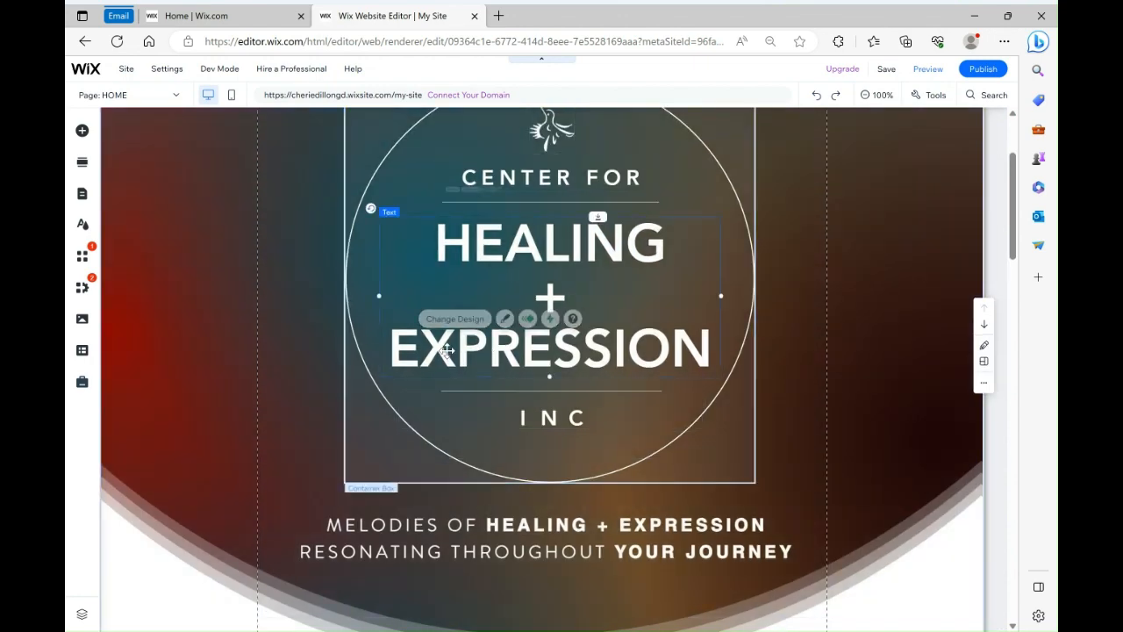
{"action": "double_click", "coordinate": [447, 350]}
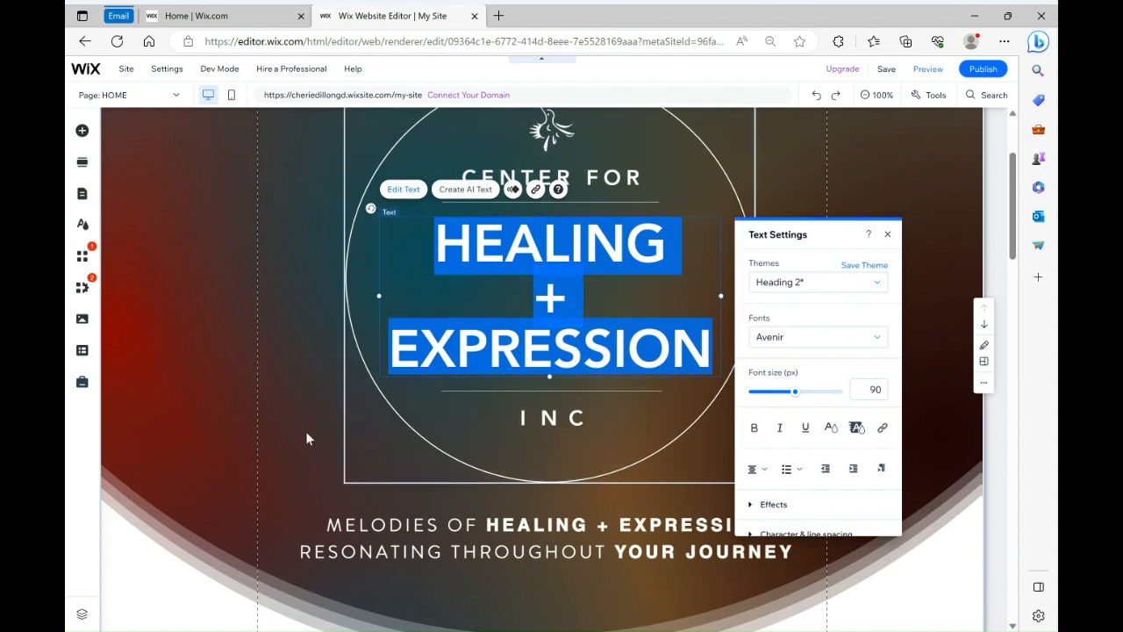
Try nudging the circular container box slightly left, then undo the move
{"action": "left_click", "coordinate": [305, 431]}
{"action": "left_click", "coordinate": [427, 430]}
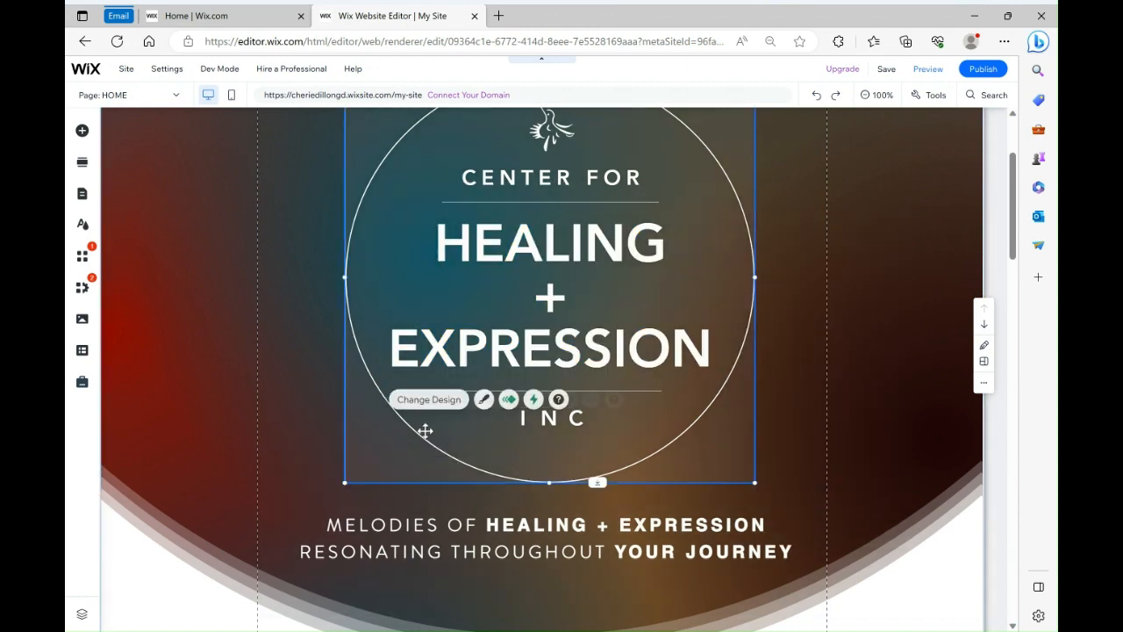
{"action": "scroll", "coordinate": [520, 257], "scroll_direction": "up", "scroll_amount": 2}
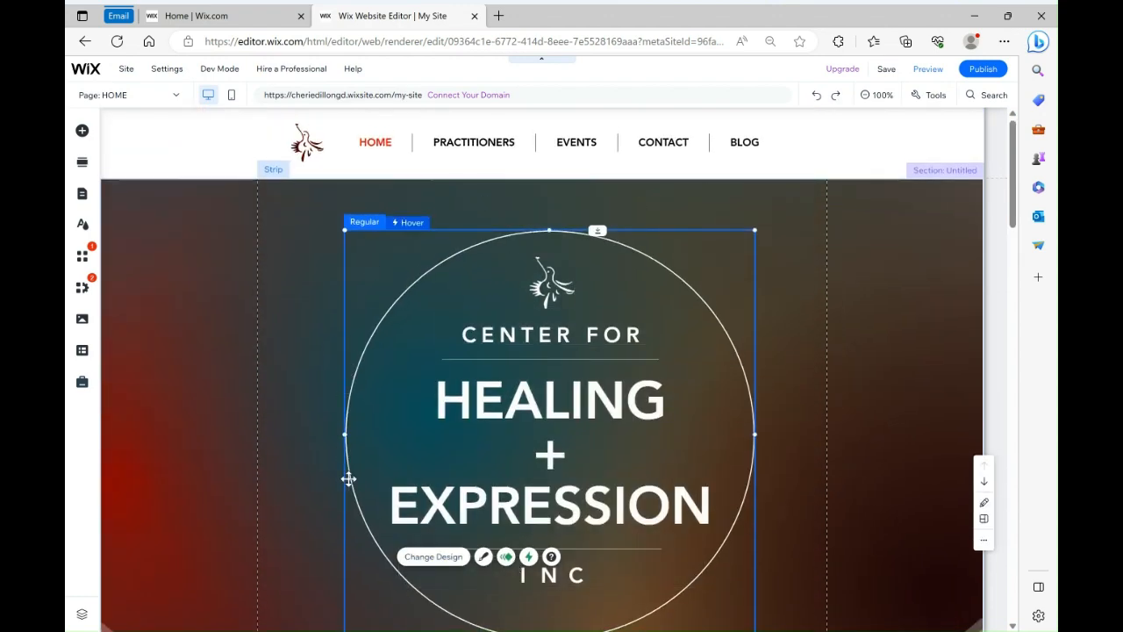
{"action": "mouse_move", "coordinate": [693, 357]}
{"action": "left_mouse_down"}
{"action": "mouse_move", "coordinate": [726, 348]}
{"action": "mouse_move", "coordinate": [679, 357]}
{"action": "left_mouse_up"}
{"action": "mouse_move", "coordinate": [825, 81]}
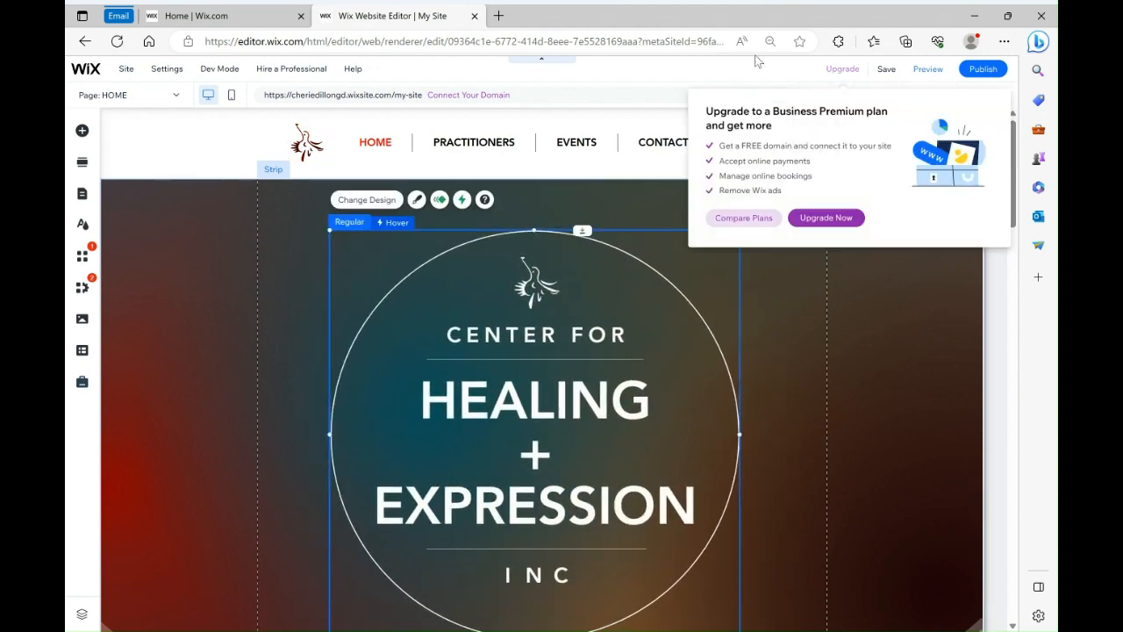
{"action": "left_click", "coordinate": [816, 95]}
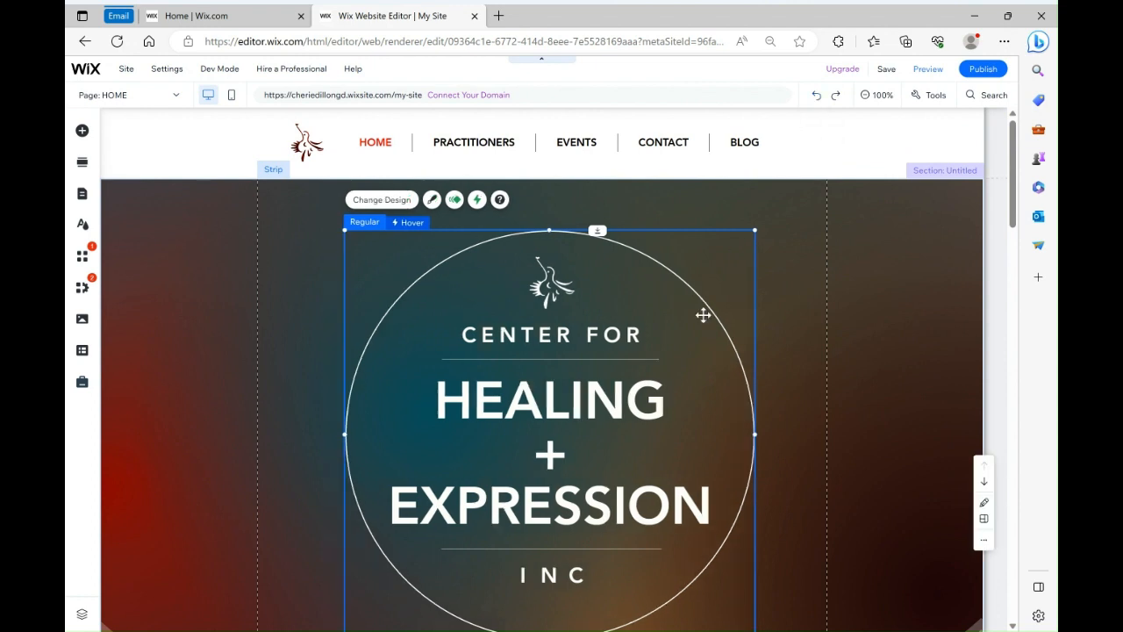
Try replacing the CENTER FOR text with hello, then undo the change
{"action": "left_click", "coordinate": [565, 333]}
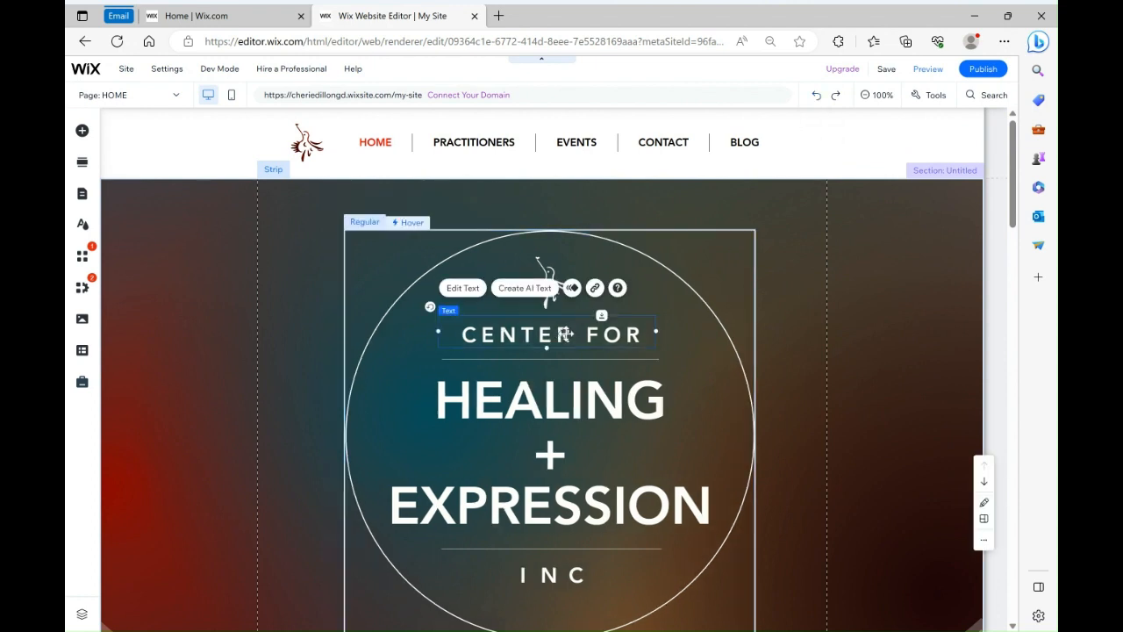
{"action": "double_click", "coordinate": [565, 333]}
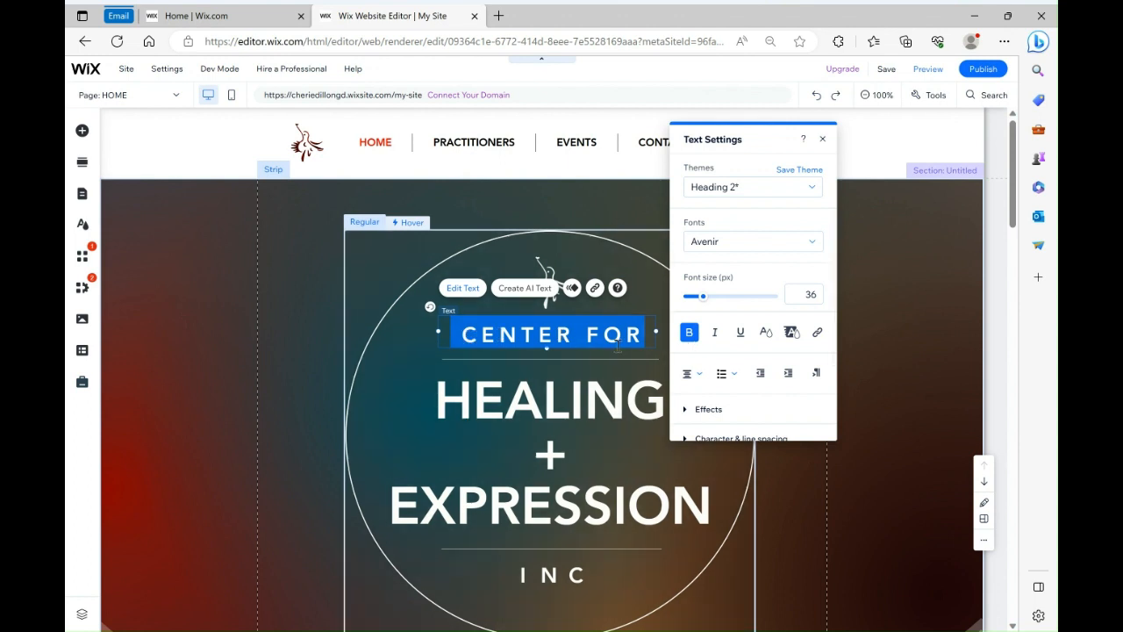
{"action": "type", "text": "hellp"}
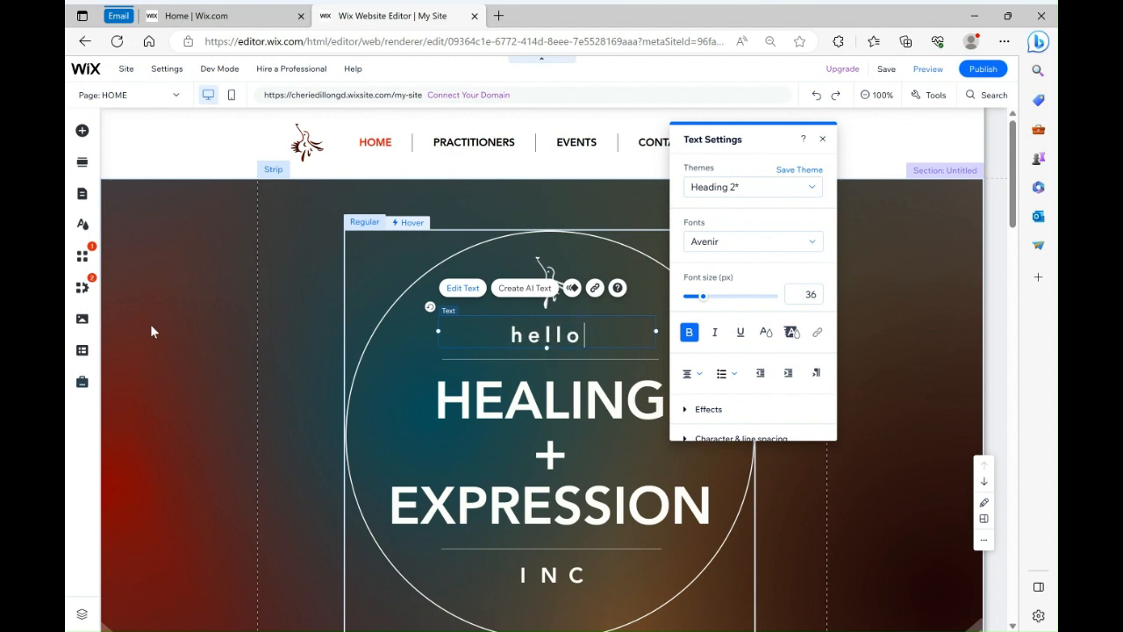
{"action": "key", "text": "ctrl+z"}
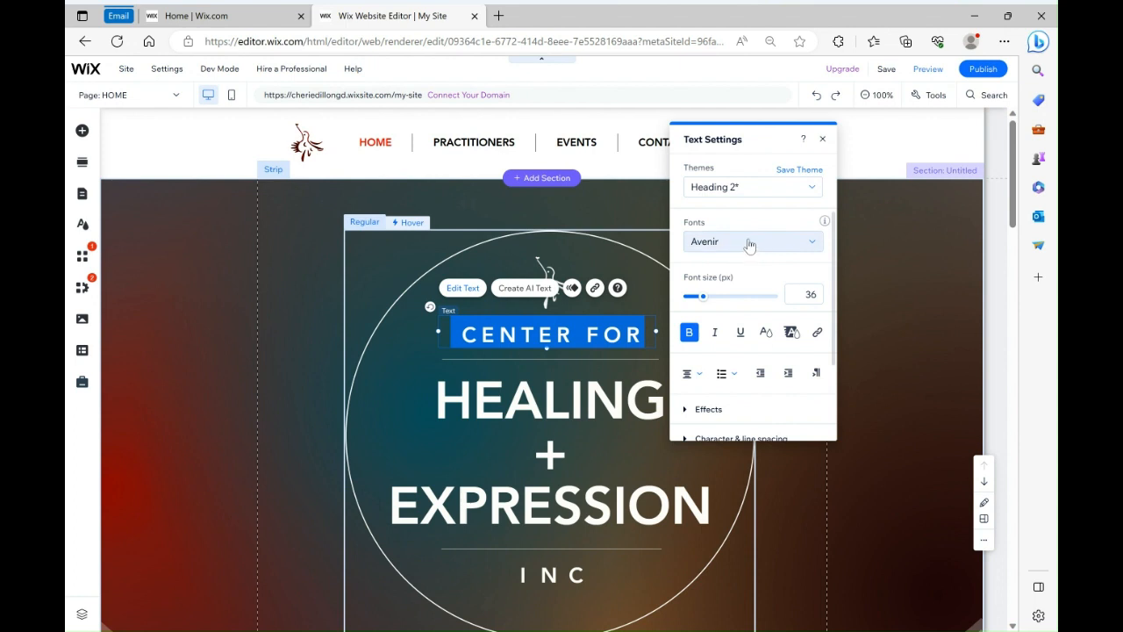
Apply the Heading 3 theme to the CENTER FOR text
{"action": "left_click", "coordinate": [814, 186]}
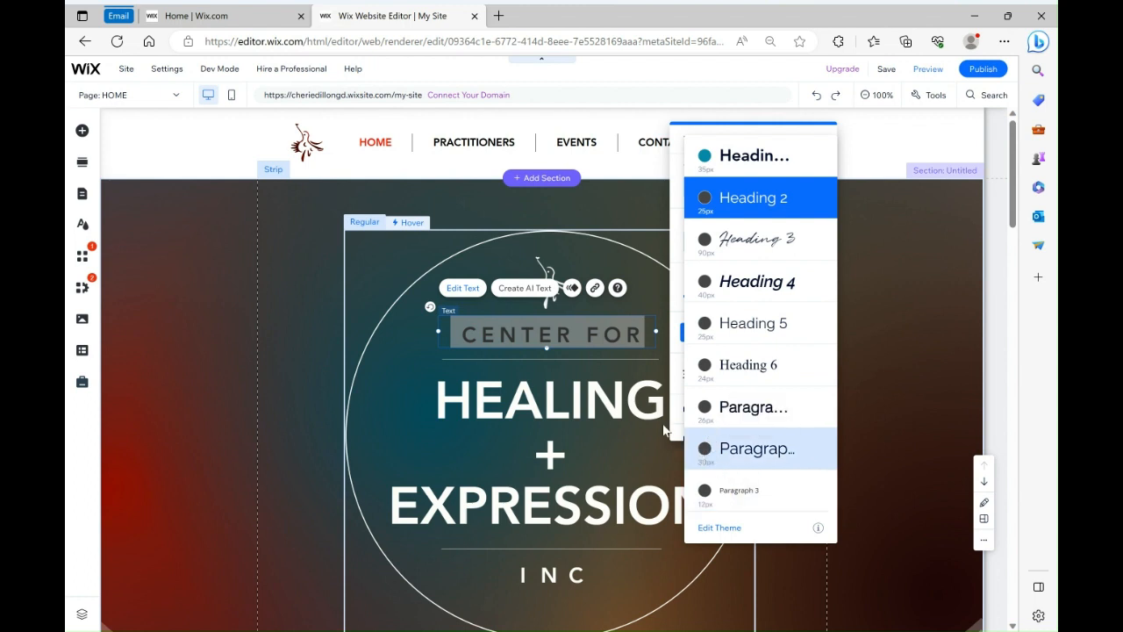
{"action": "left_click", "coordinate": [765, 239]}
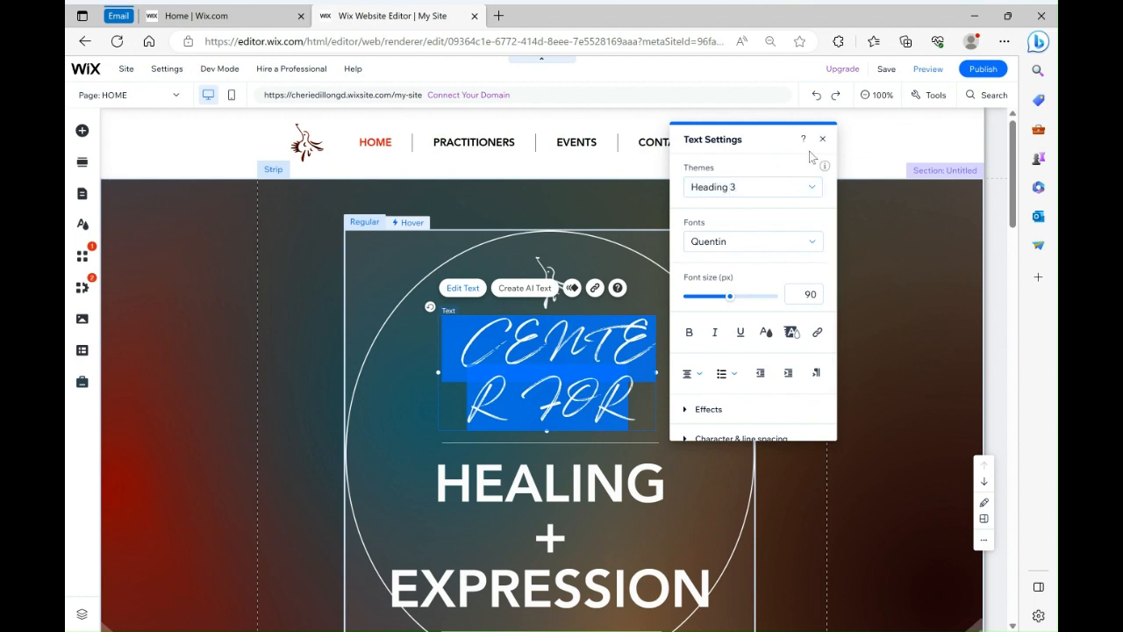
Try setting the CENTER FOR text colour to pink #ED1566
{"action": "left_click", "coordinate": [763, 338]}
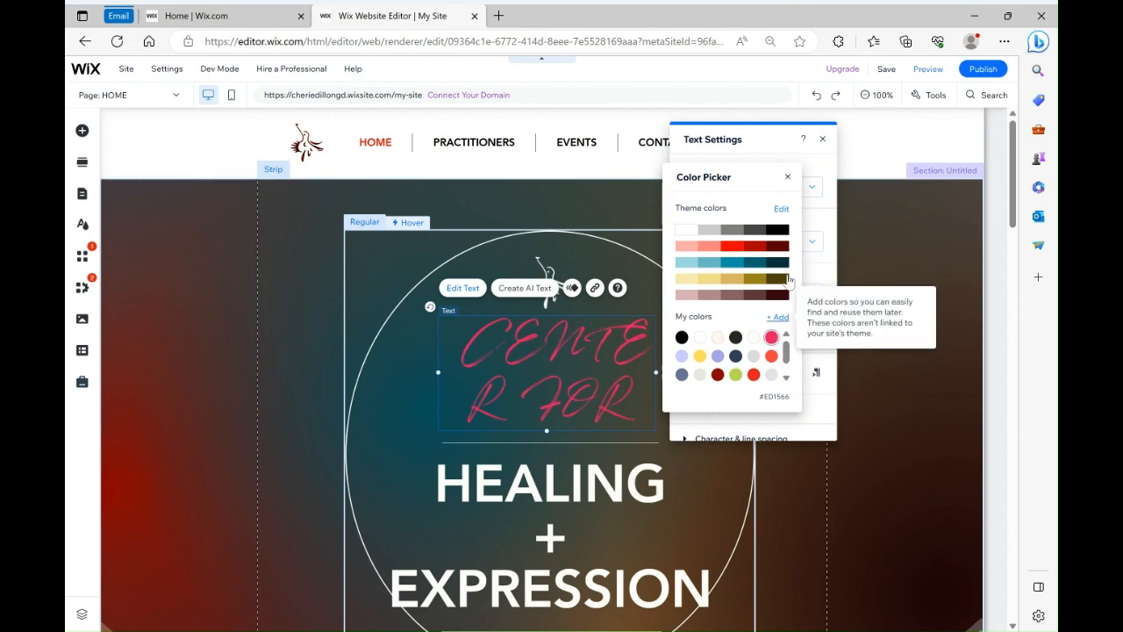
{"action": "left_click", "coordinate": [787, 176]}
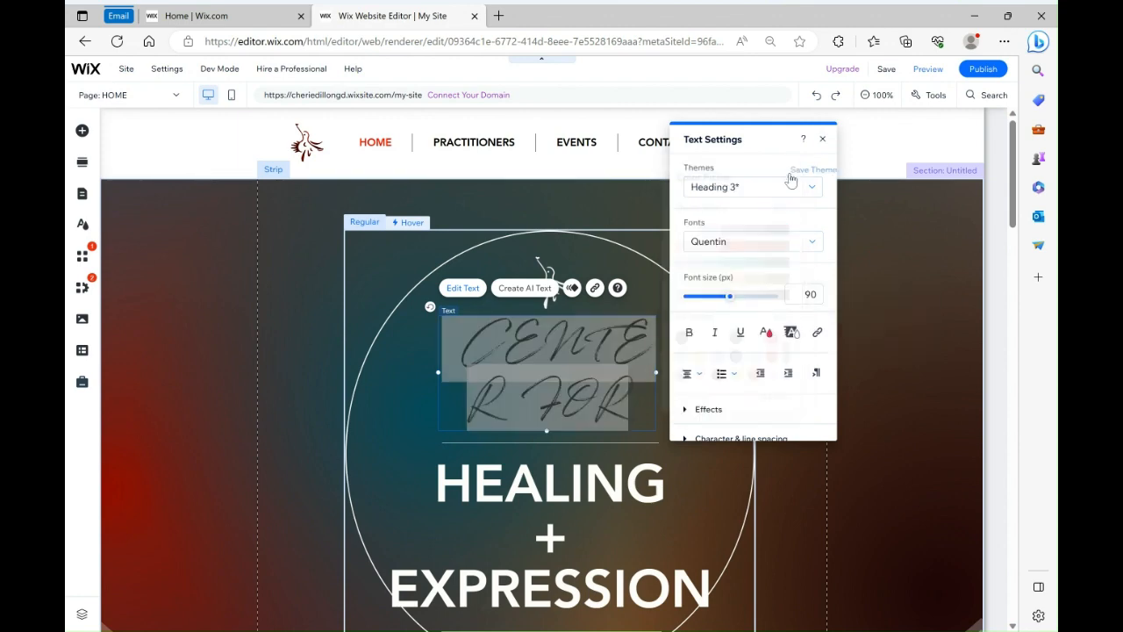
Try making the CENTER FOR text bold and left-aligned
{"action": "left_click", "coordinate": [689, 332]}
{"action": "left_click", "coordinate": [693, 373]}
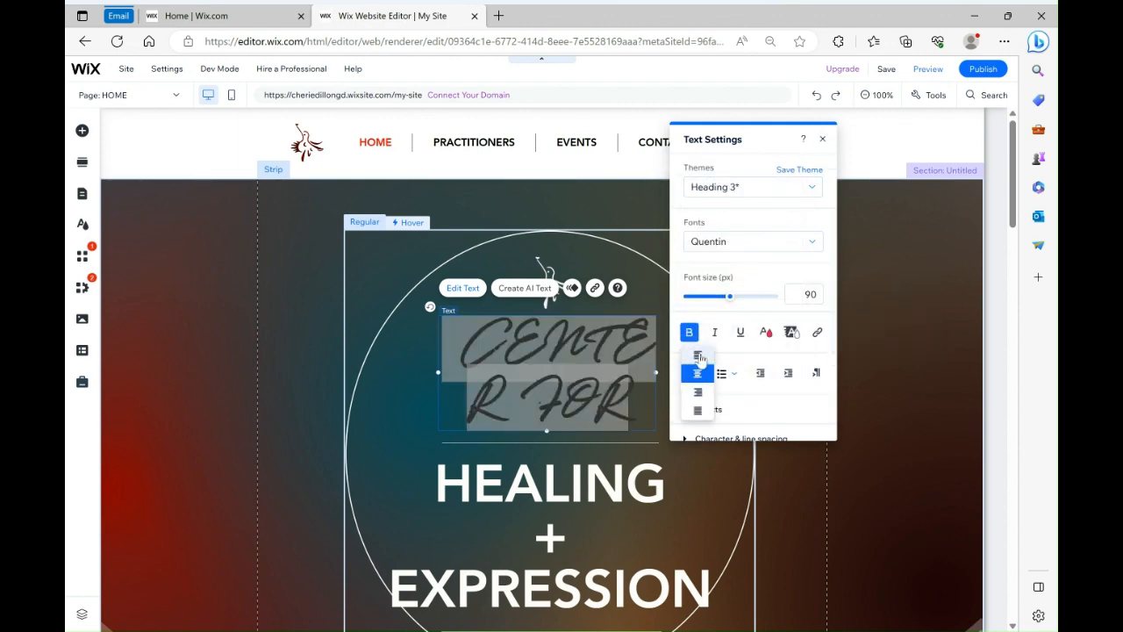
{"action": "left_click", "coordinate": [699, 357]}
Try applying one of the text effects to the CENTER FOR text
{"action": "left_click", "coordinate": [770, 412]}
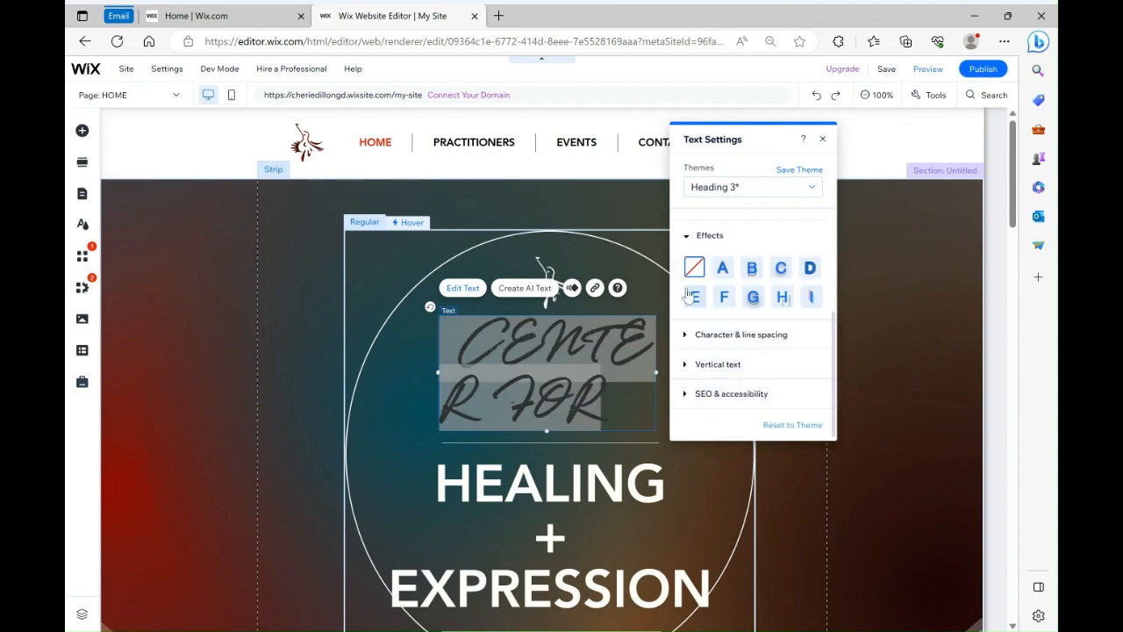
{"action": "left_click", "coordinate": [782, 298]}
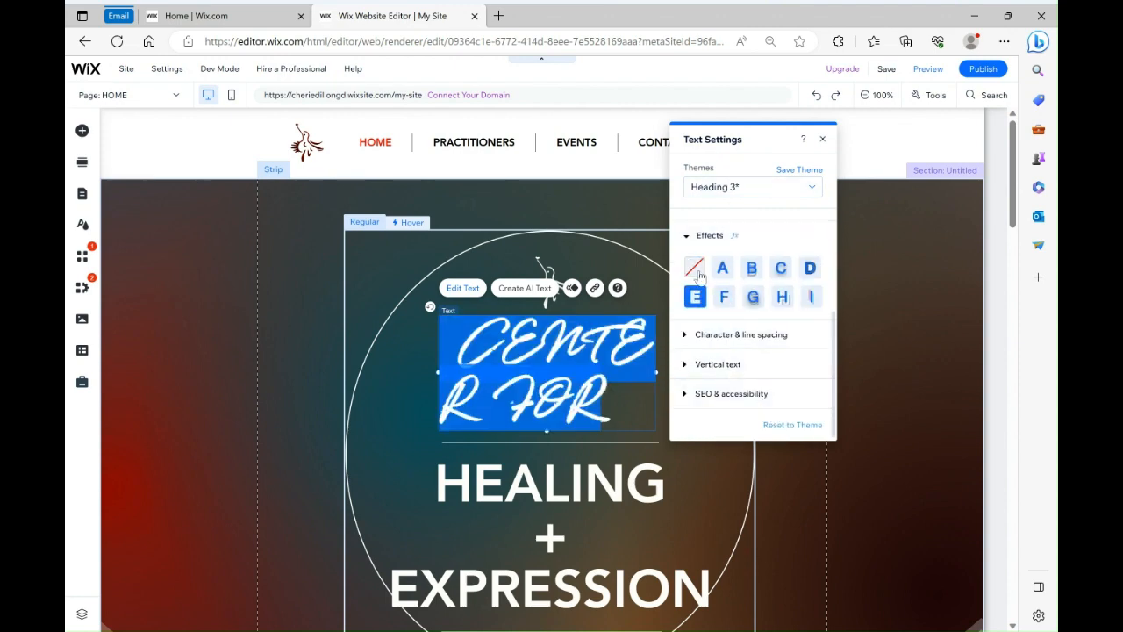
{"action": "left_click", "coordinate": [689, 235]}
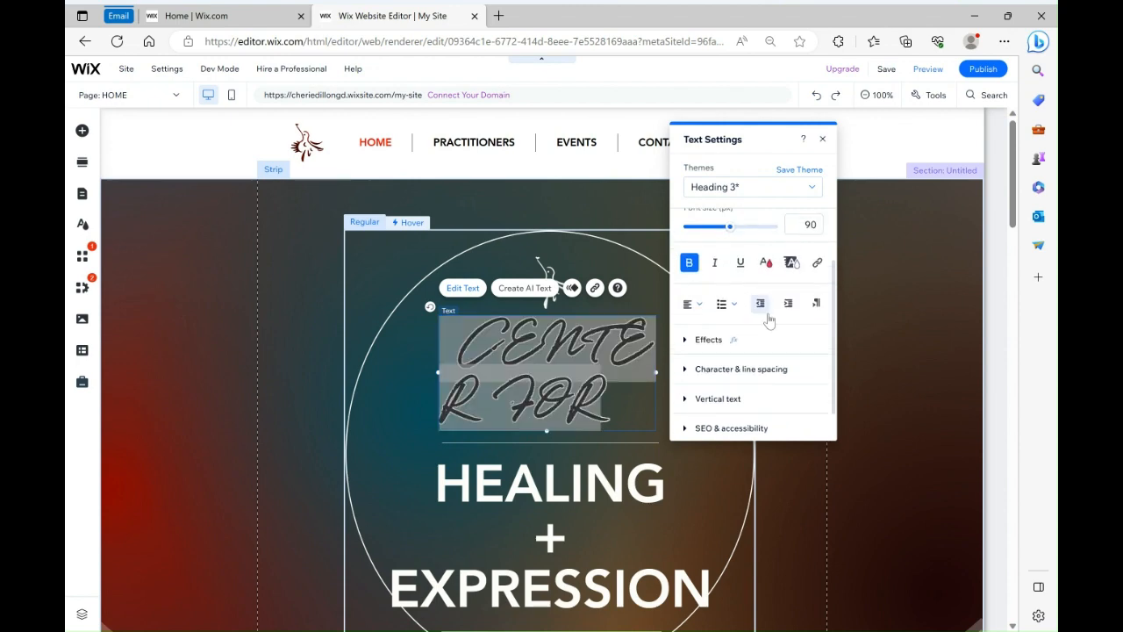
Try setting the CENTER FOR text's character spacing to -0.1 and line spacing to 0.5
{"action": "left_click", "coordinate": [691, 366]}
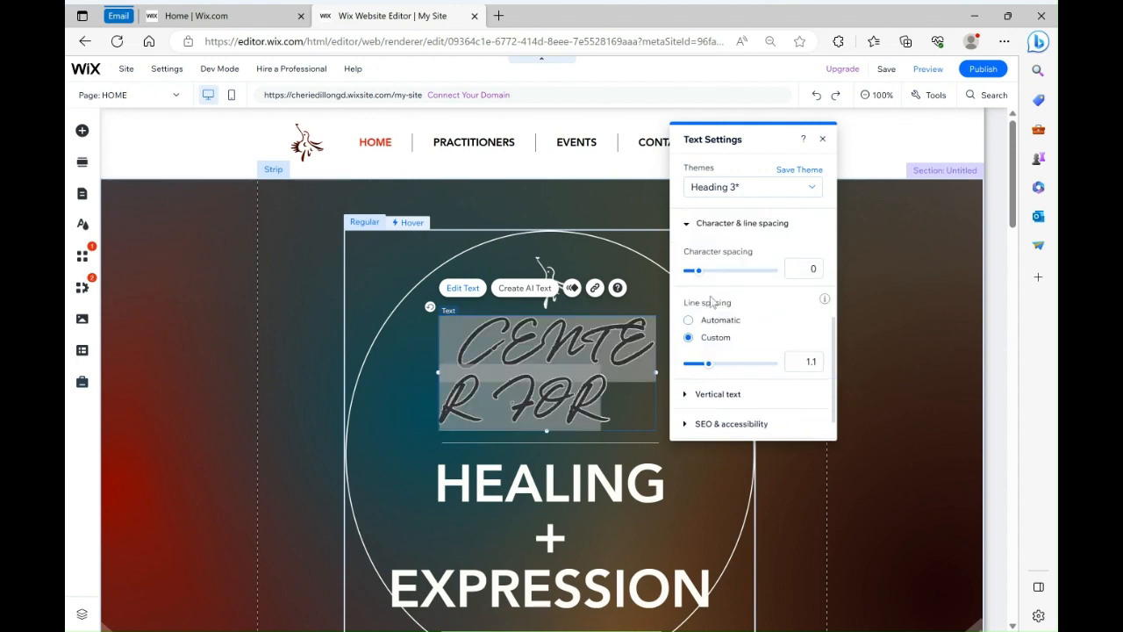
{"action": "mouse_move", "coordinate": [698, 270]}
{"action": "left_mouse_down"}
{"action": "mouse_move", "coordinate": [719, 271]}
{"action": "mouse_move", "coordinate": [669, 279]}
{"action": "mouse_move", "coordinate": [741, 271]}
{"action": "mouse_move", "coordinate": [688, 272]}
{"action": "left_mouse_up"}
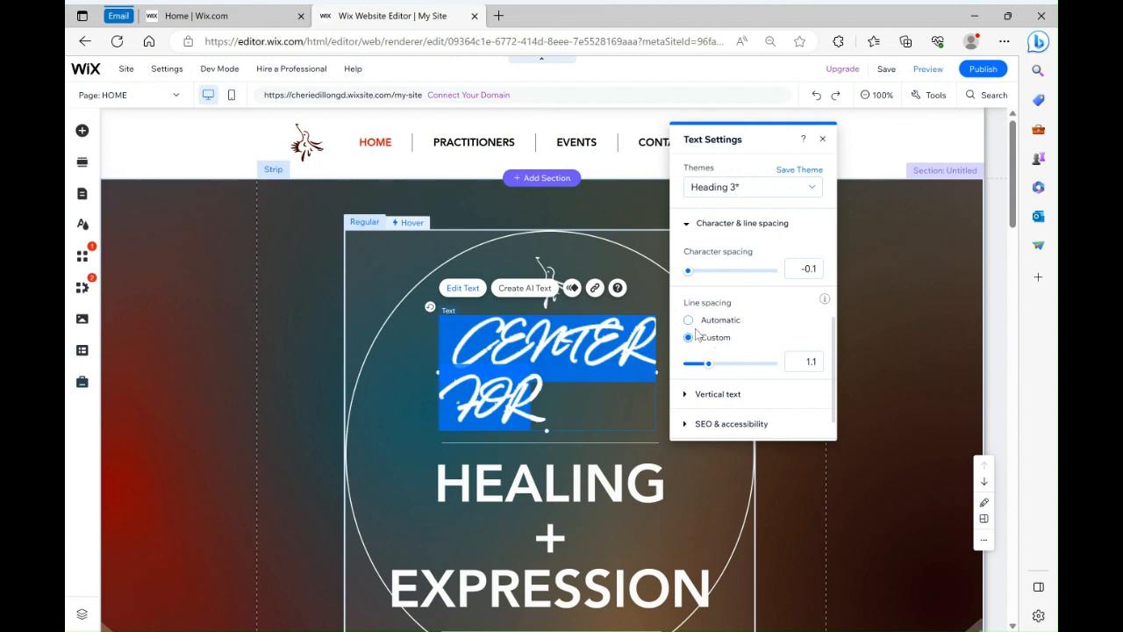
{"action": "left_click_drag", "start_coordinate": [710, 369], "coordinate": [680, 377]}
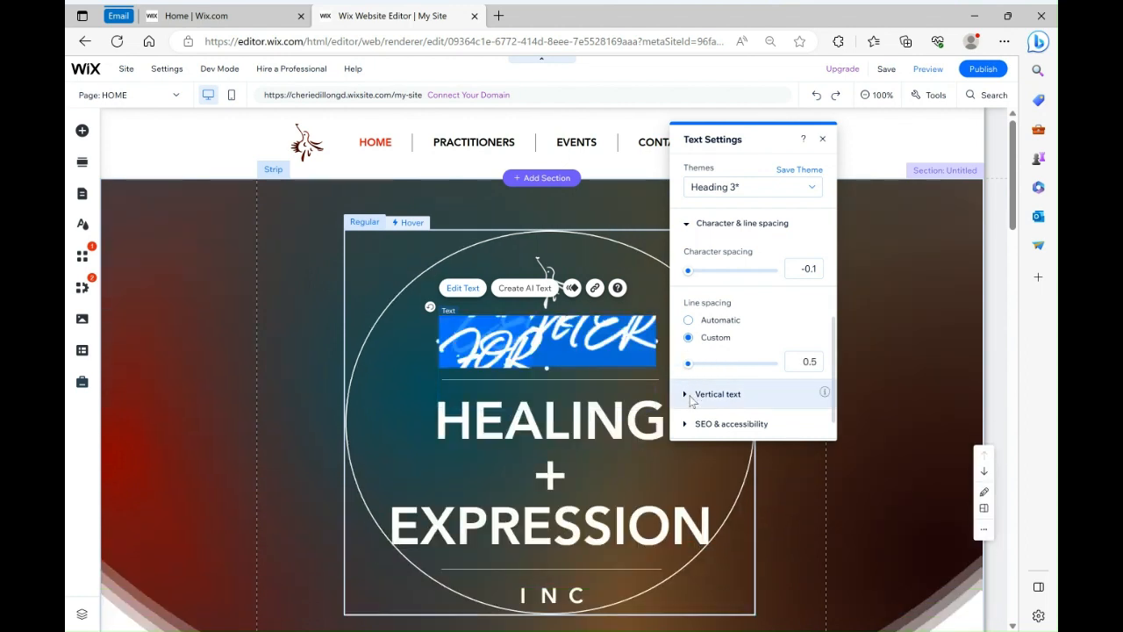
Examine the vertical text and SEO HTML tag options for the CENTER FOR text, then close the text settings
{"action": "left_click", "coordinate": [691, 396]}
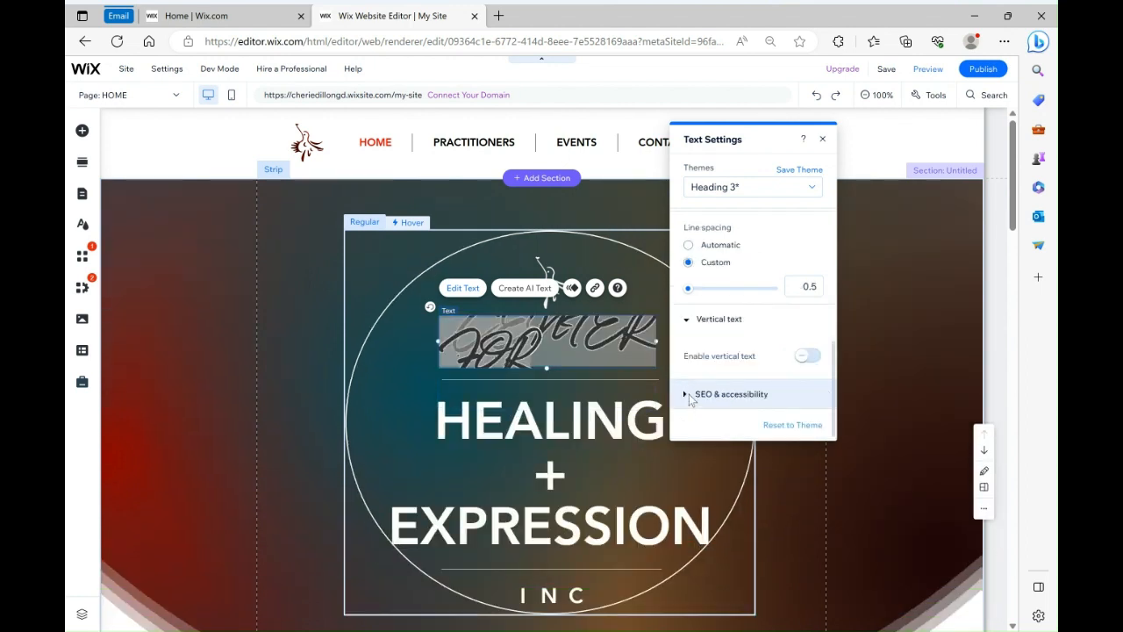
{"action": "left_click", "coordinate": [690, 396]}
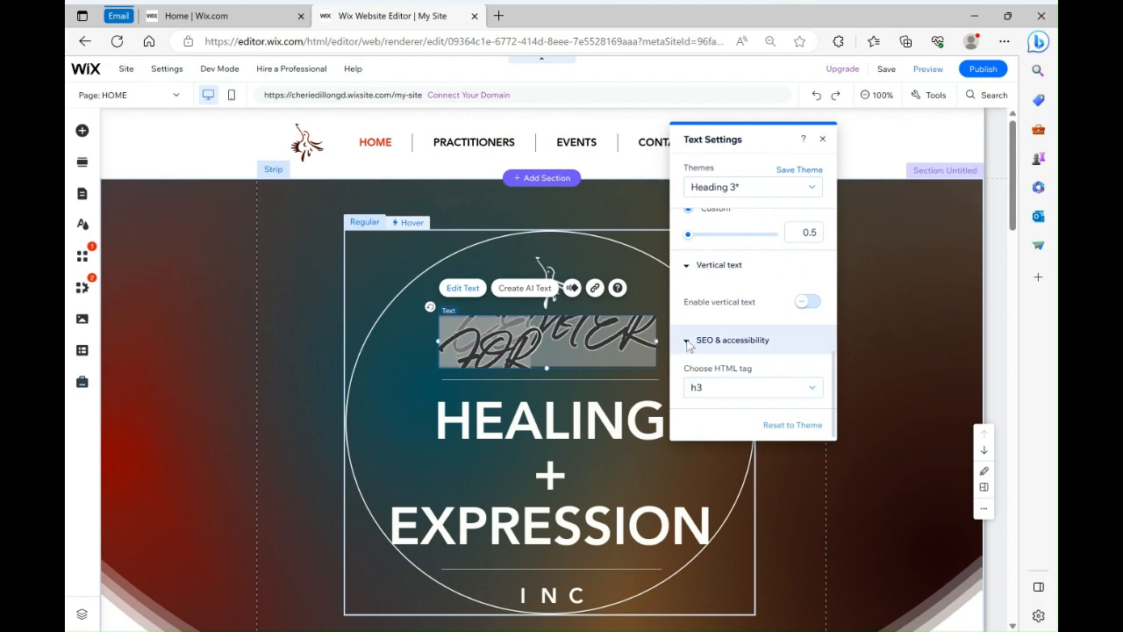
{"action": "left_click", "coordinate": [687, 343]}
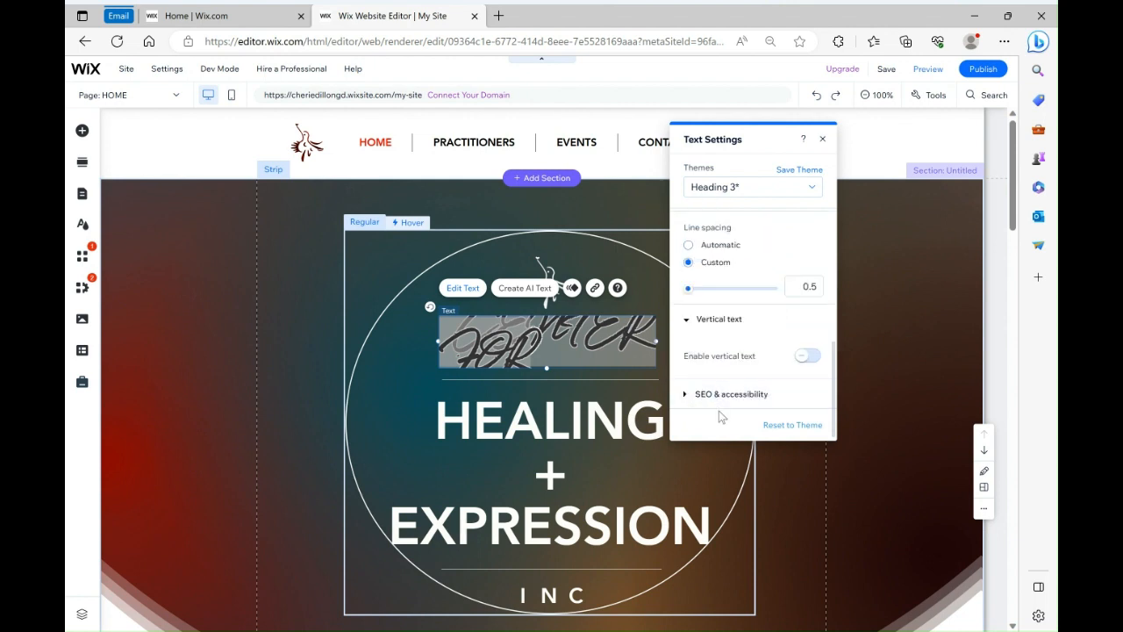
{"action": "left_click", "coordinate": [691, 397]}
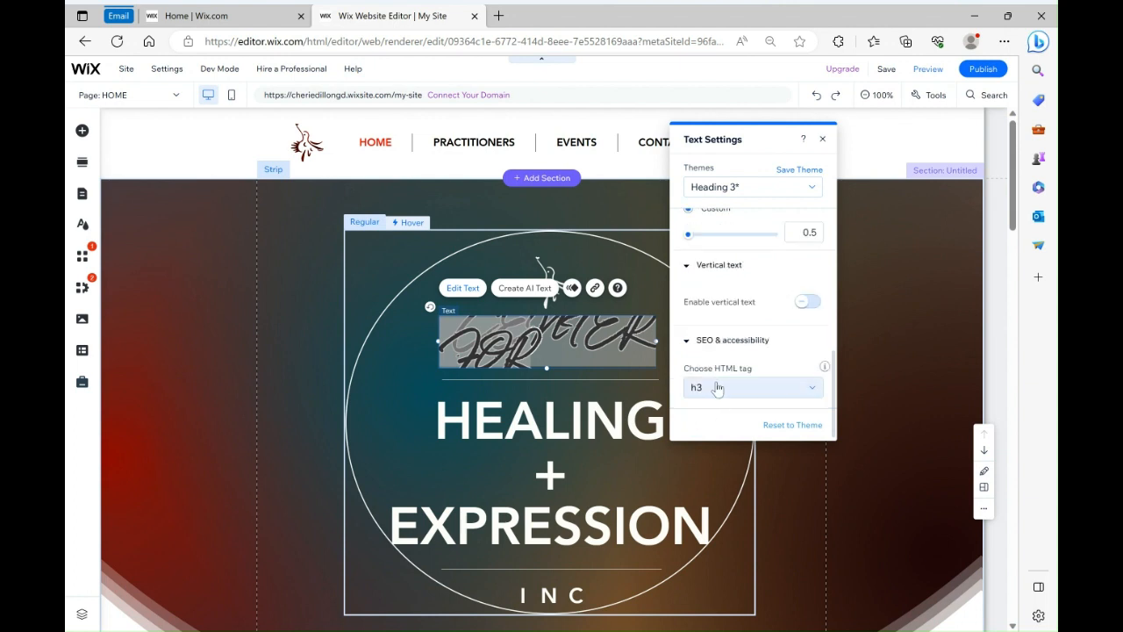
{"action": "left_click", "coordinate": [718, 389]}
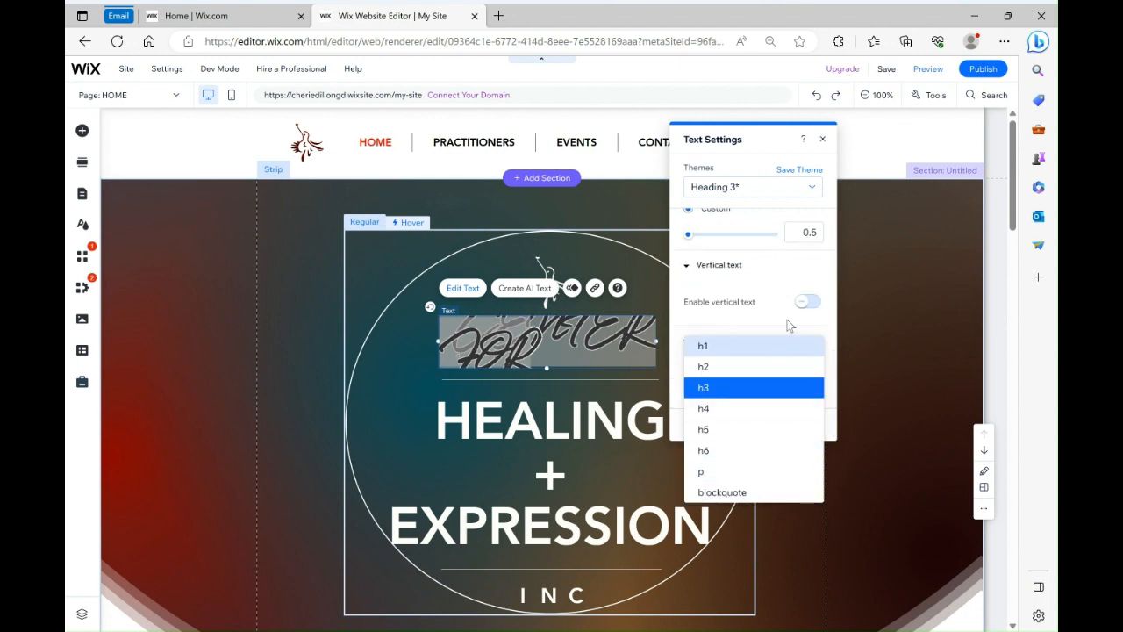
{"action": "left_click", "coordinate": [720, 325]}
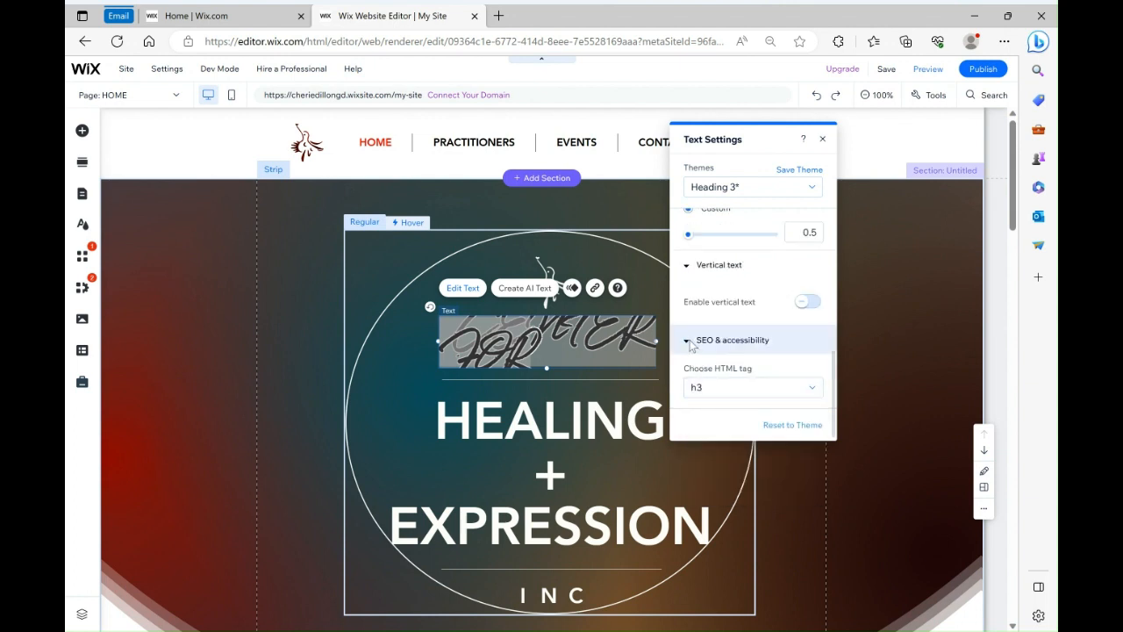
{"action": "left_click", "coordinate": [689, 341]}
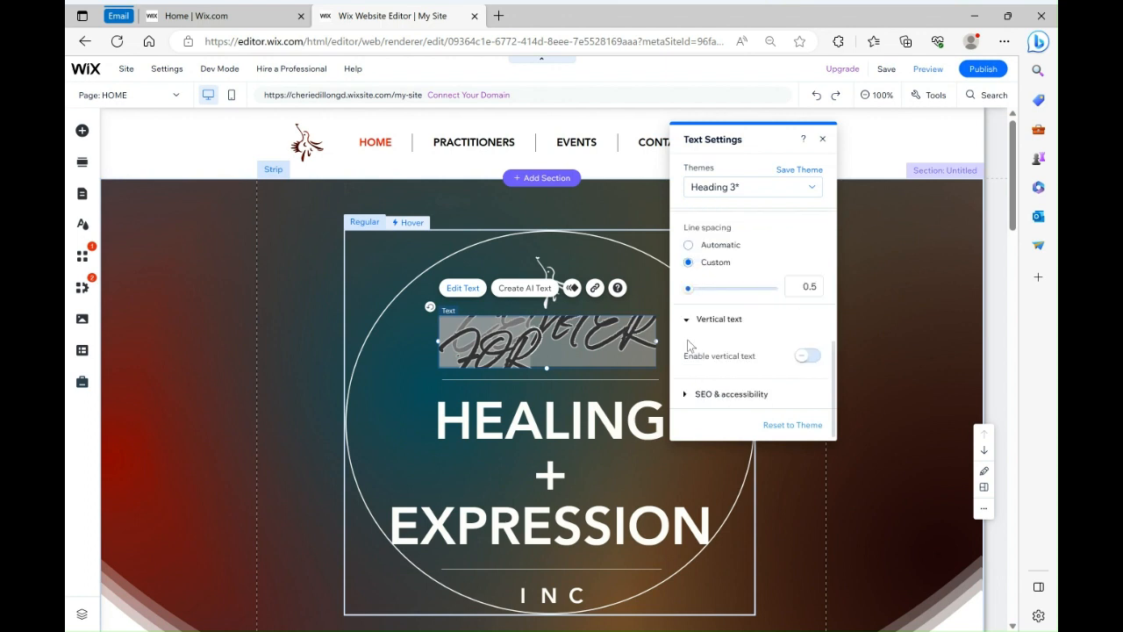
{"action": "scroll", "coordinate": [735, 365], "scroll_direction": "up", "scroll_amount": 1}
{"action": "scroll", "coordinate": [734, 366], "scroll_direction": "down", "scroll_amount": 1}
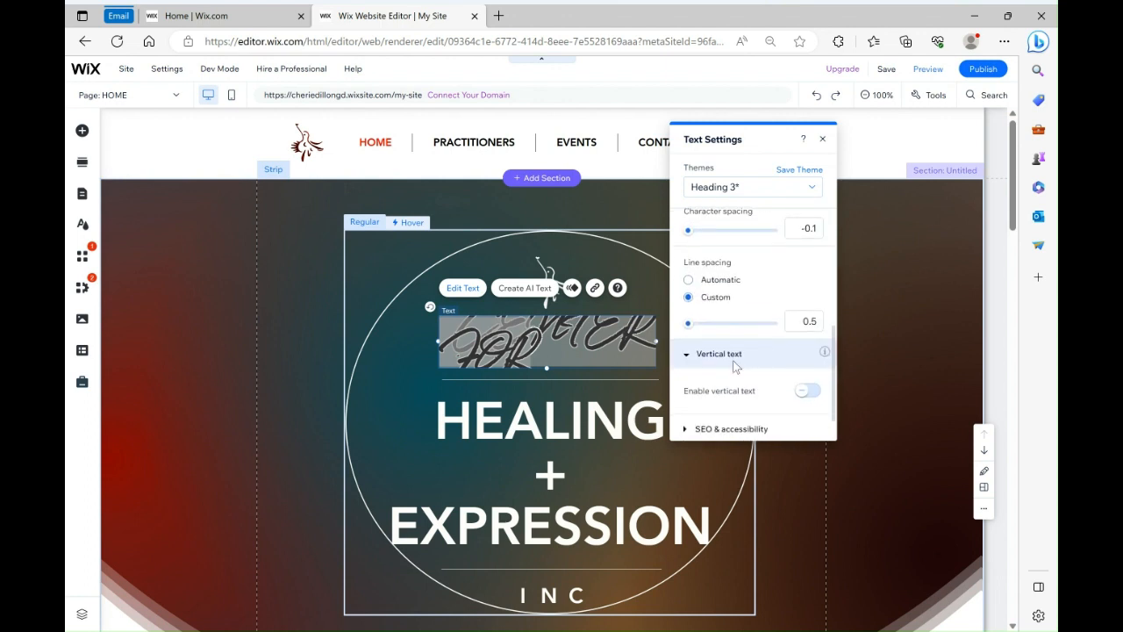
{"action": "scroll", "coordinate": [737, 362], "scroll_direction": "up", "scroll_amount": 5}
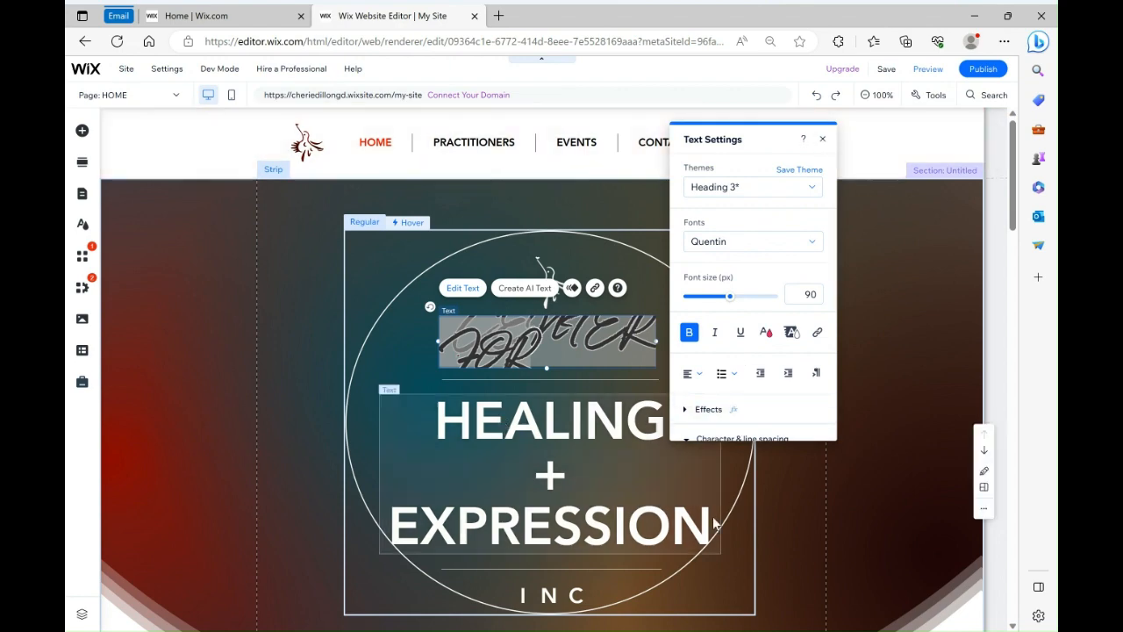
{"action": "left_click", "coordinate": [822, 141]}
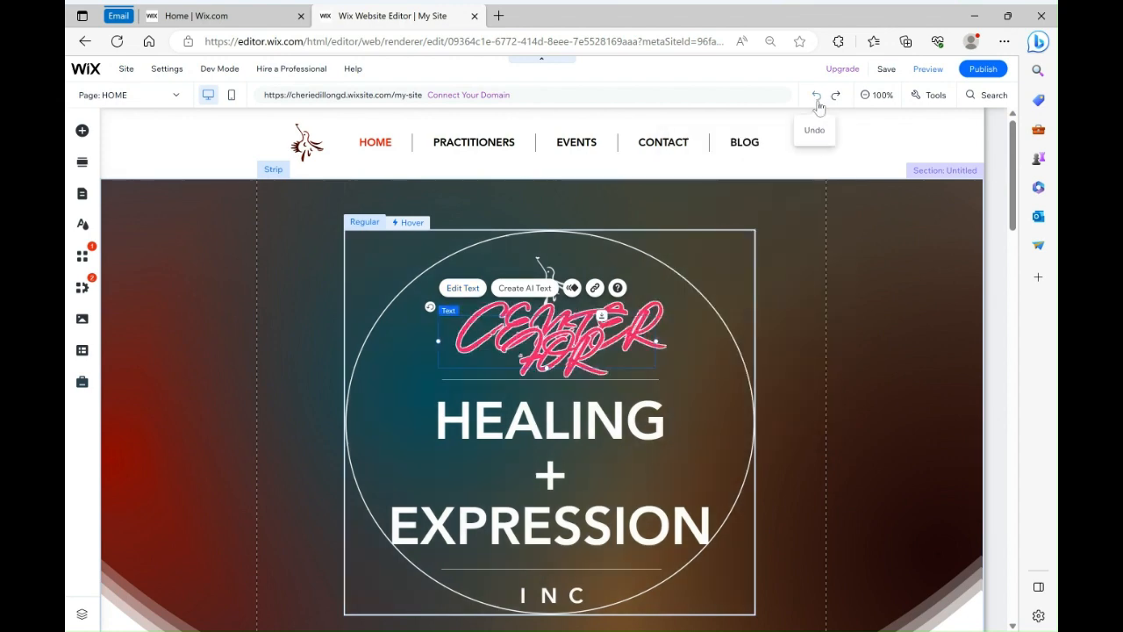
Undo all the styling changes made to the CENTER FOR text
{"action": "left_click", "coordinate": [815, 96]}
{"action": "left_click", "coordinate": [816, 96]}
{"action": "left_click", "coordinate": [816, 98]}
{"action": "left_click", "coordinate": [815, 99]}
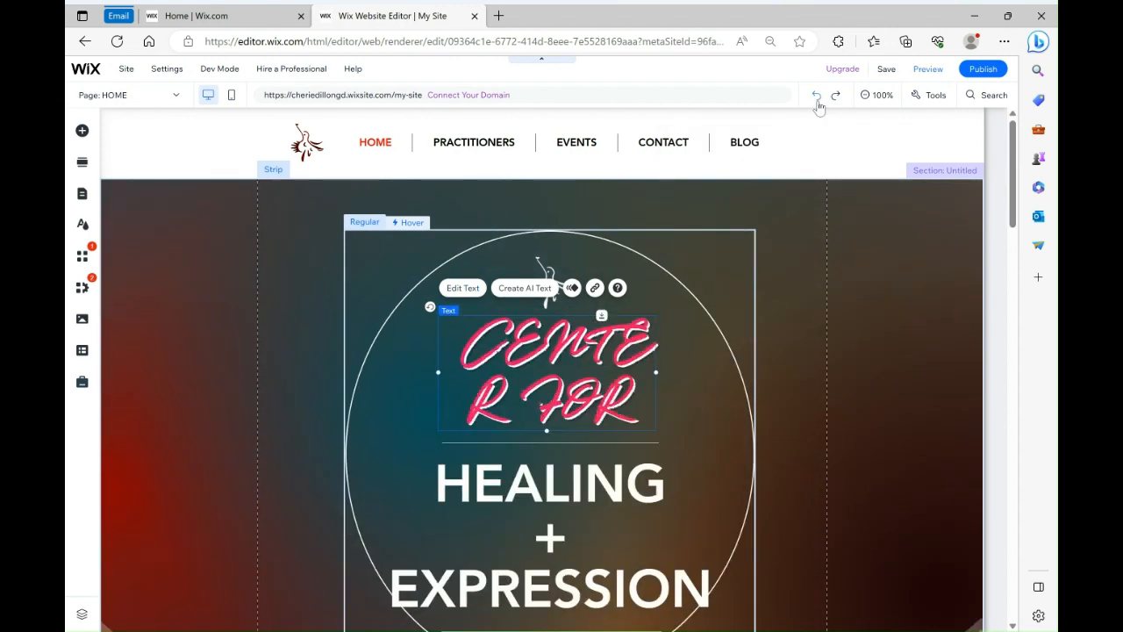
{"action": "left_click", "coordinate": [817, 101]}
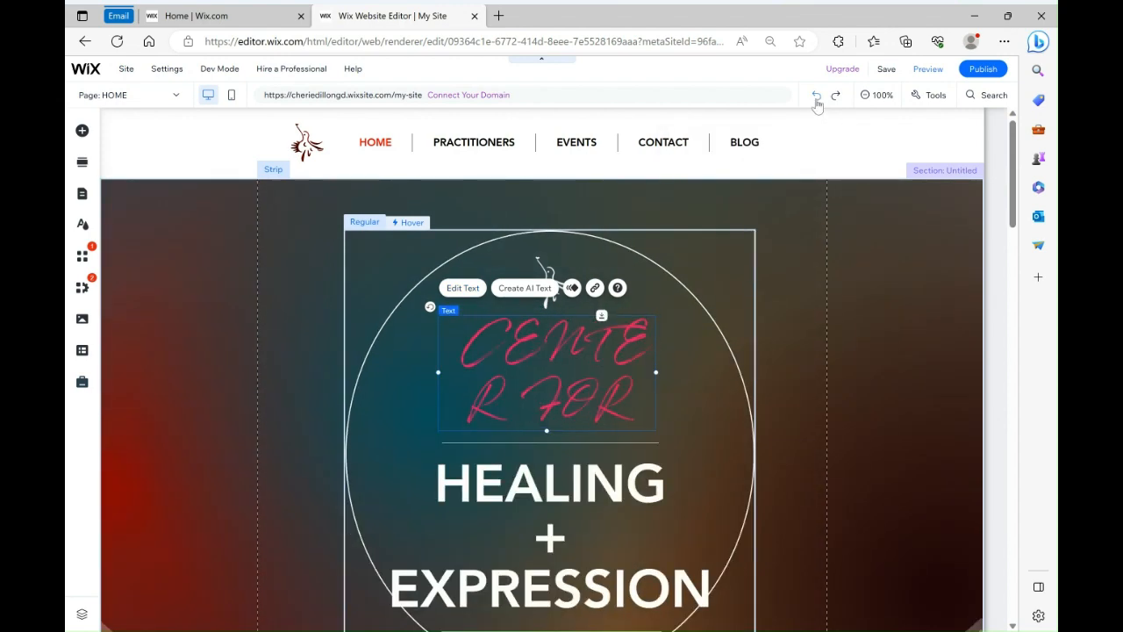
{"action": "left_click", "coordinate": [817, 101]}
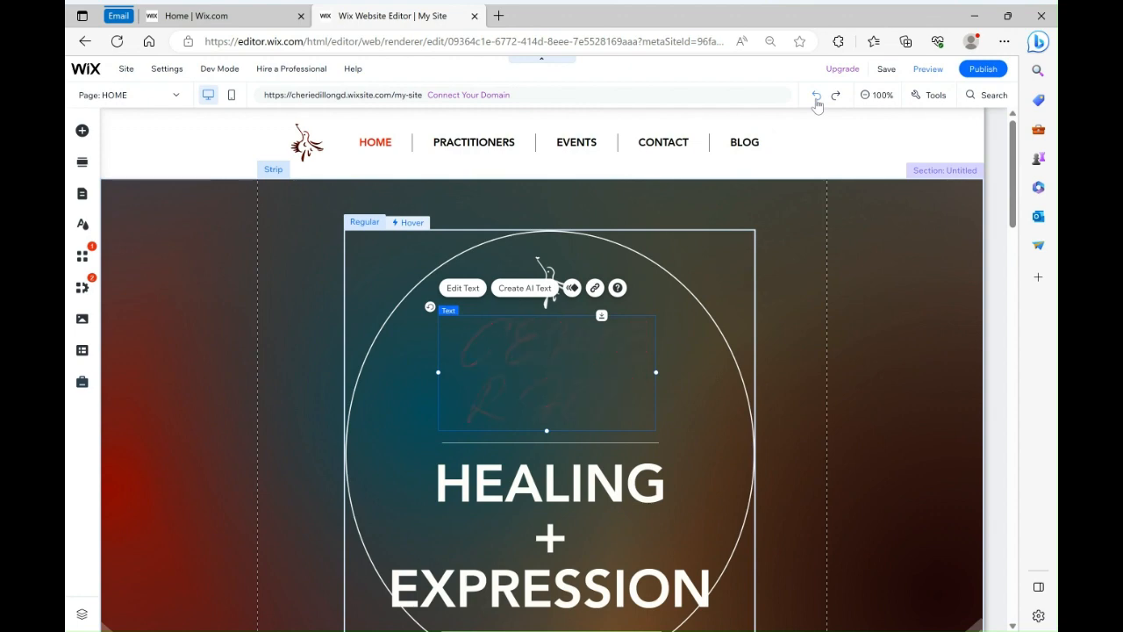
{"action": "left_click", "coordinate": [817, 99]}
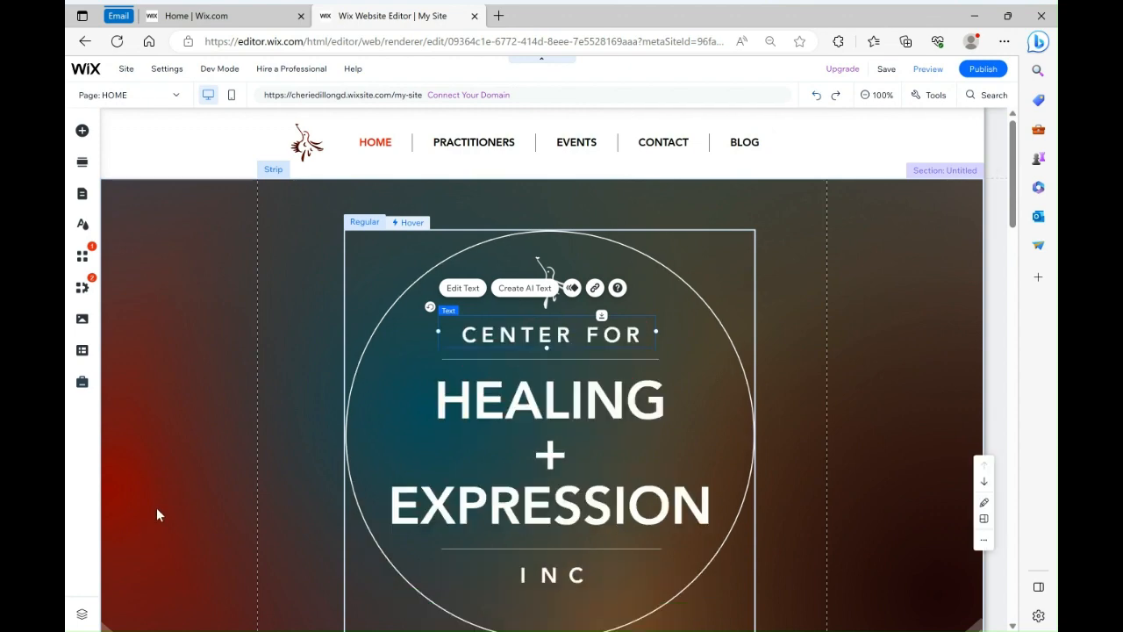
Open the story paragraph below the hummingbird image for text editing, placing the cursor at its end
{"action": "left_click", "coordinate": [172, 283]}
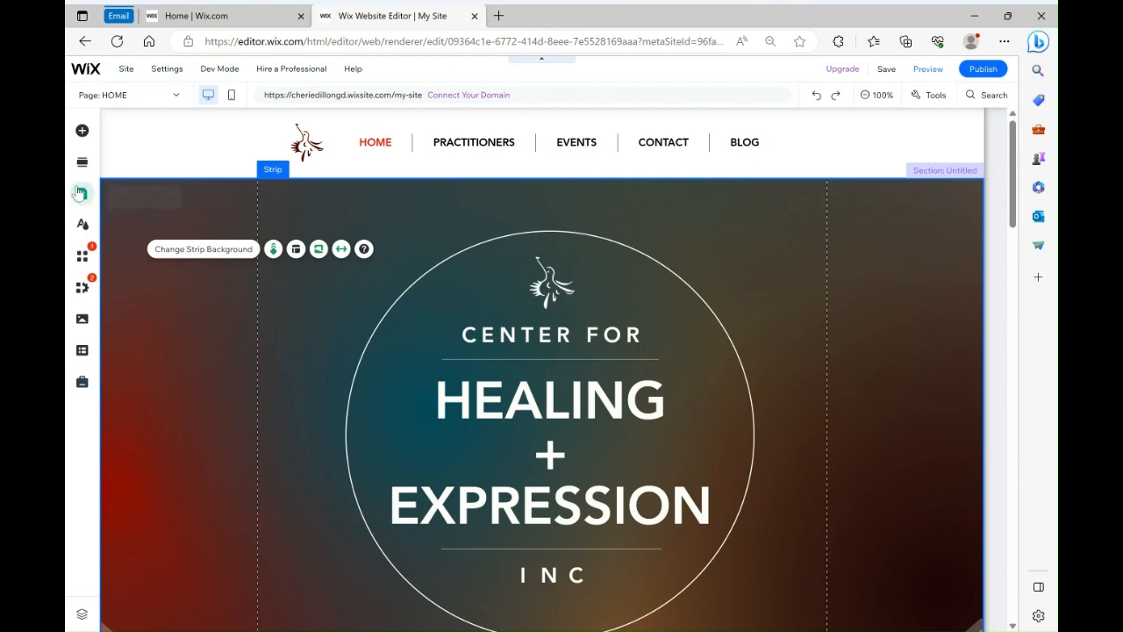
{"action": "scroll", "coordinate": [422, 368], "scroll_direction": "down", "scroll_amount": 10}
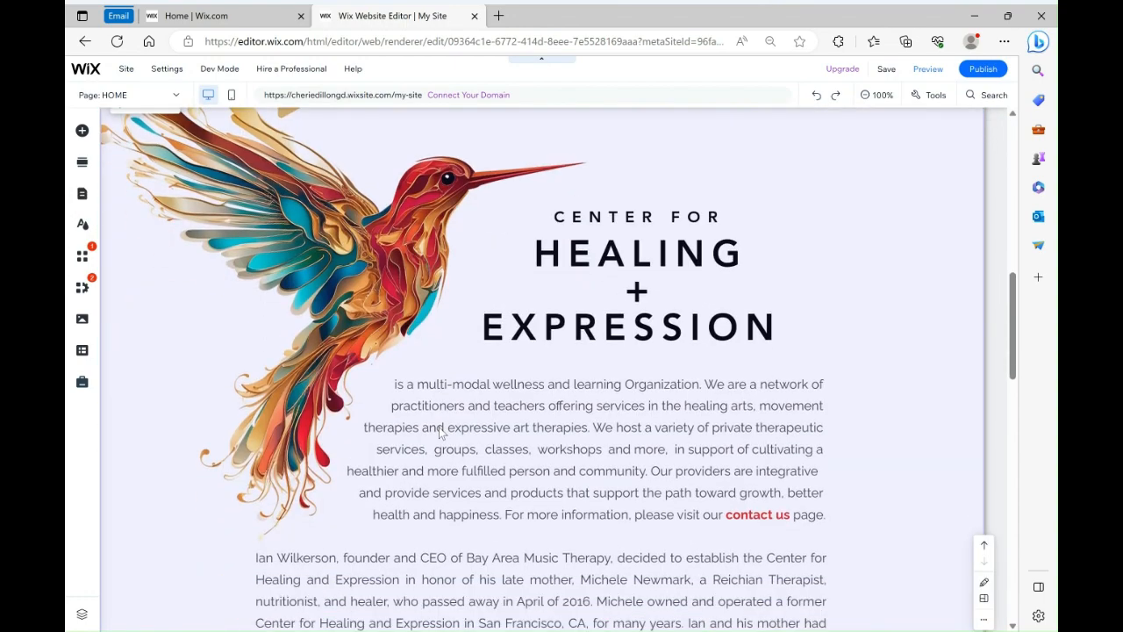
{"action": "scroll", "coordinate": [436, 433], "scroll_direction": "down", "scroll_amount": 2}
{"action": "left_click", "coordinate": [438, 552]}
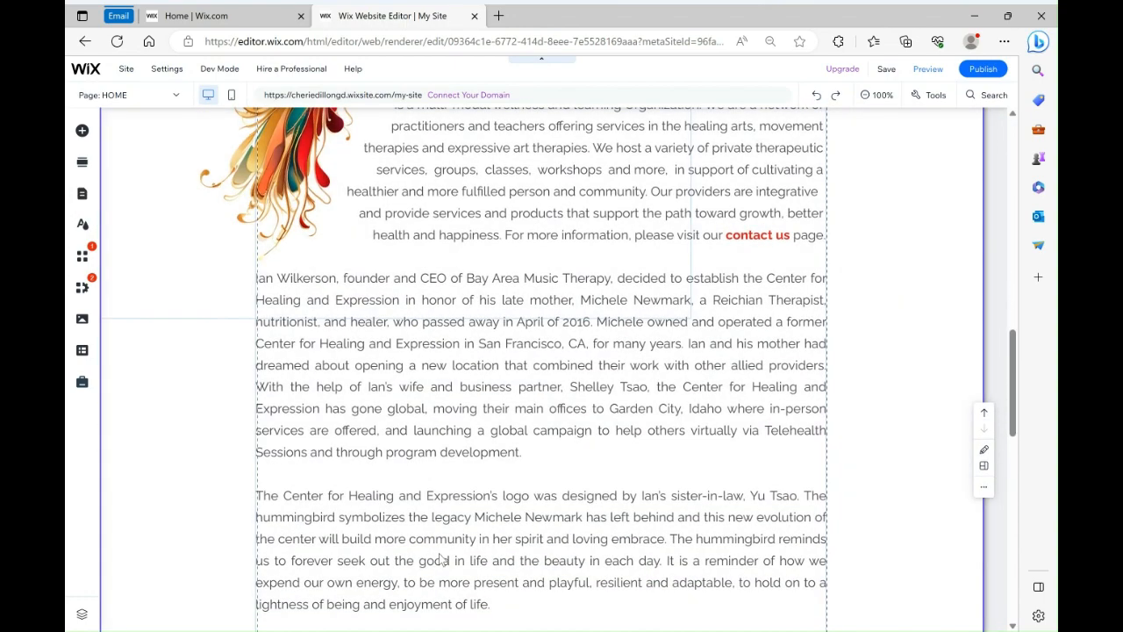
{"action": "double_click", "coordinate": [438, 583]}
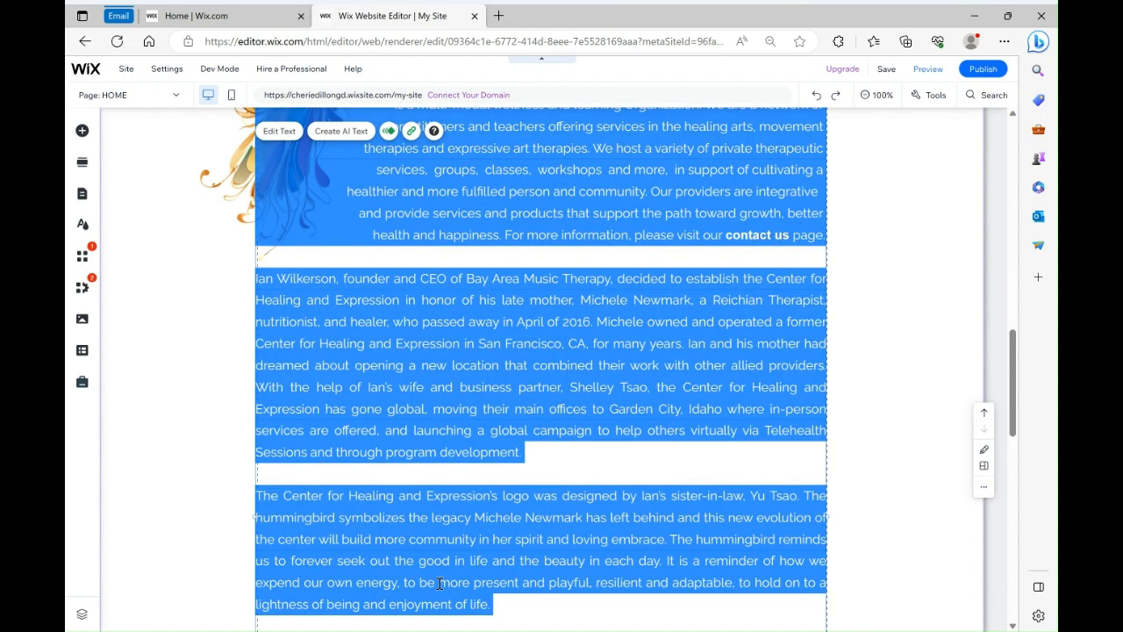
{"action": "left_click", "coordinate": [501, 604]}
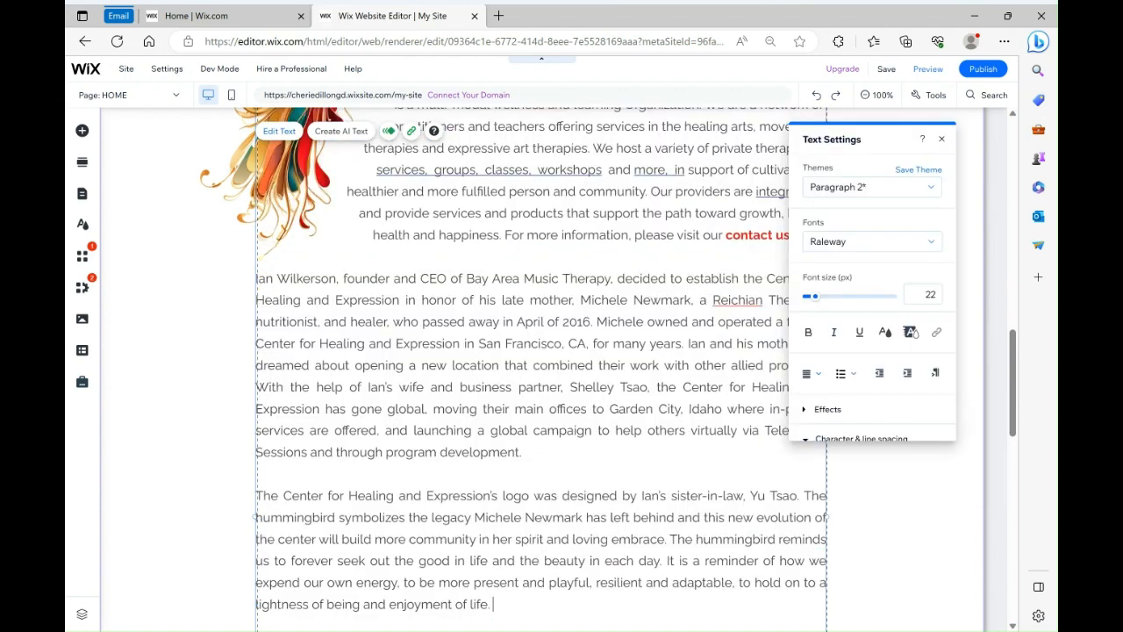
{"action": "type", "text": "type tpye"}
Browse the Add Elements categories such as Strip, List and Interactive, then close the panel
{"action": "scroll", "coordinate": [745, 438], "scroll_direction": "down", "scroll_amount": 15}
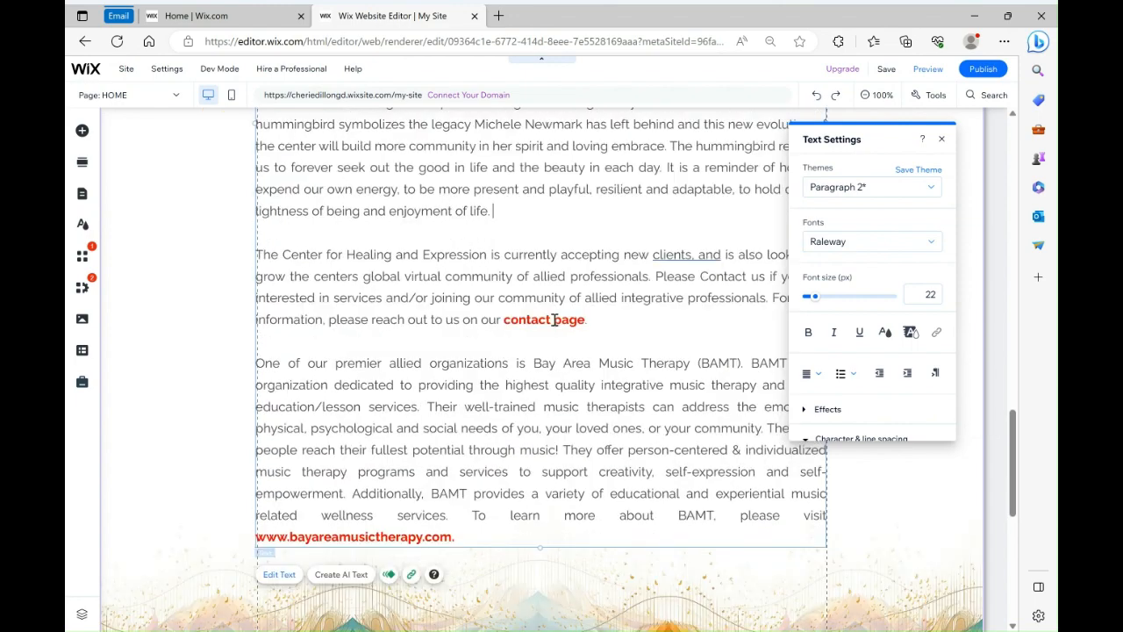
{"action": "scroll", "coordinate": [748, 439], "scroll_direction": "up", "scroll_amount": 1}
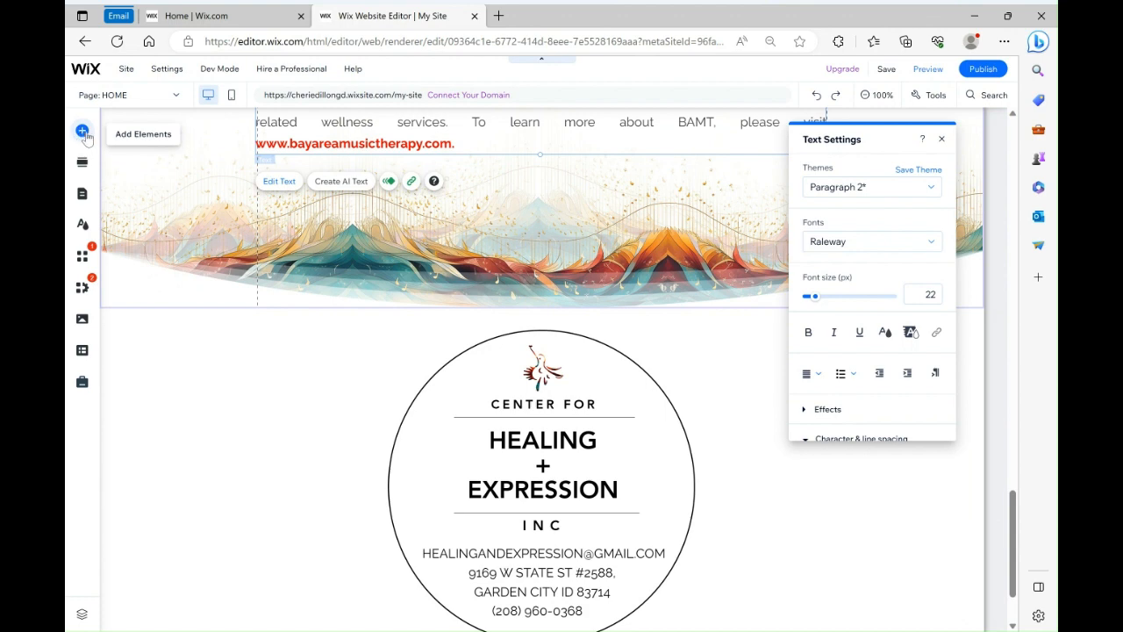
{"action": "left_click", "coordinate": [81, 131]}
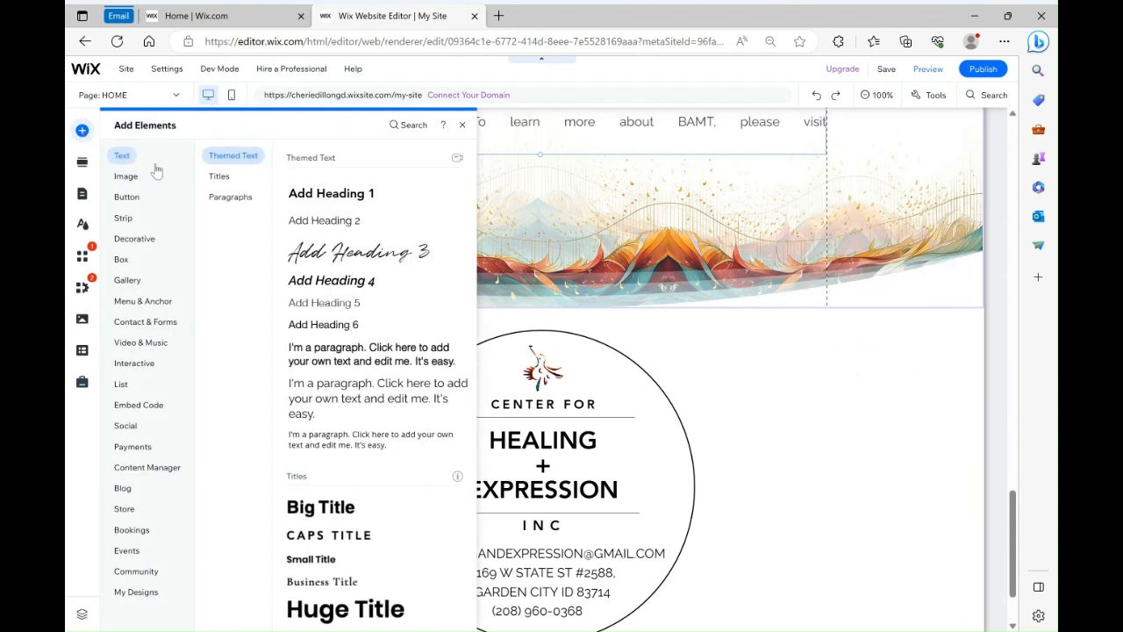
{"action": "left_click", "coordinate": [122, 218]}
{"action": "left_click", "coordinate": [133, 342]}
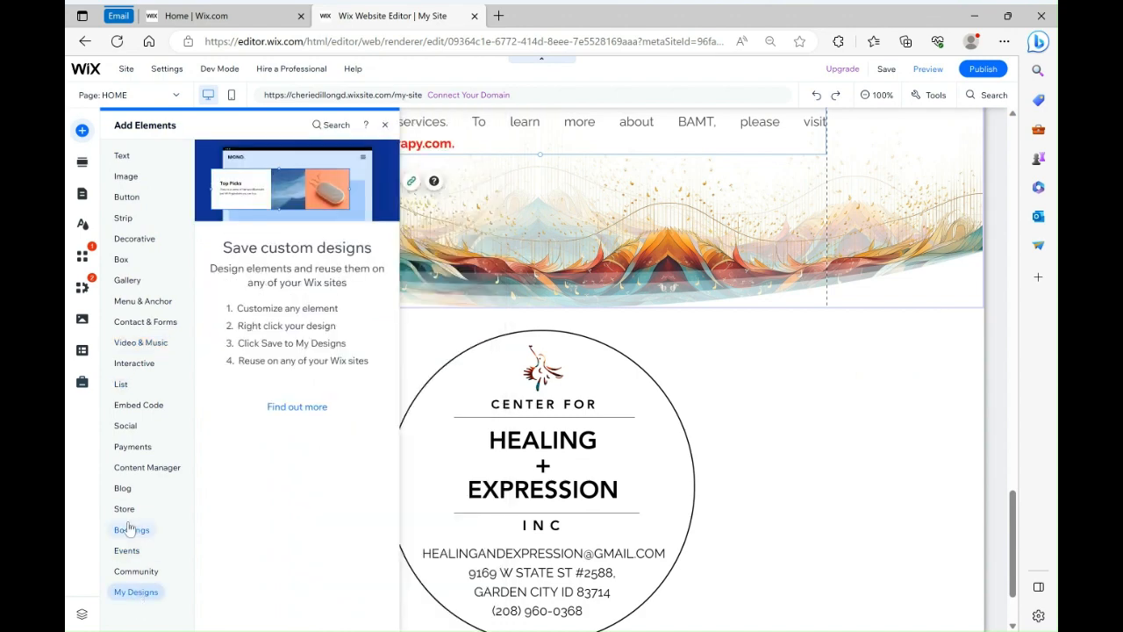
{"action": "mouse_move", "coordinate": [125, 426]}
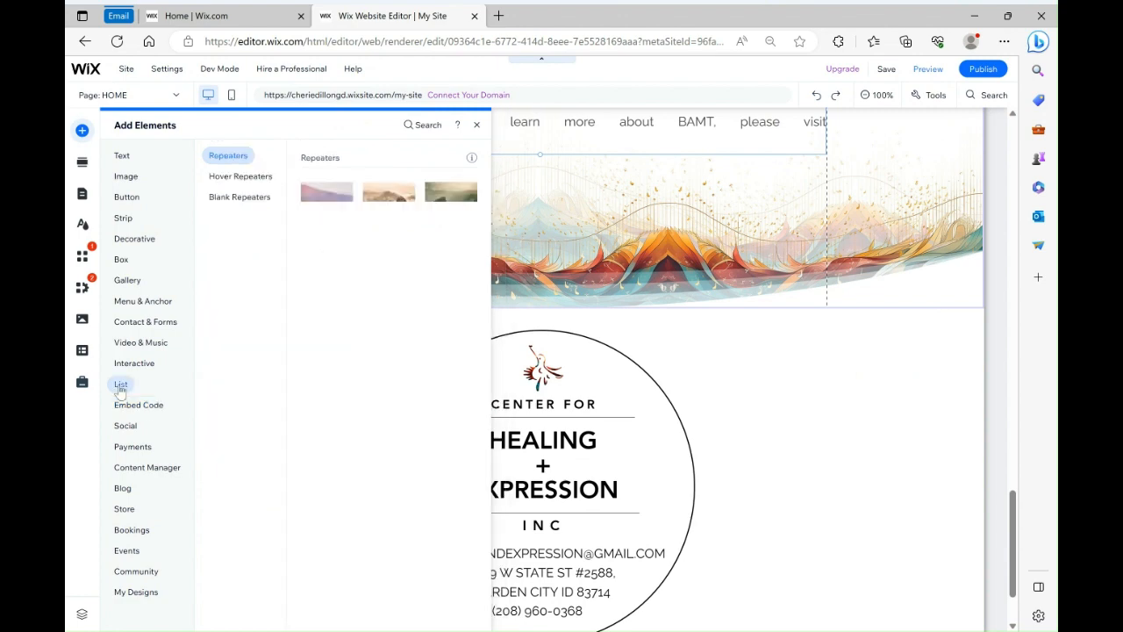
{"action": "mouse_move", "coordinate": [133, 367]}
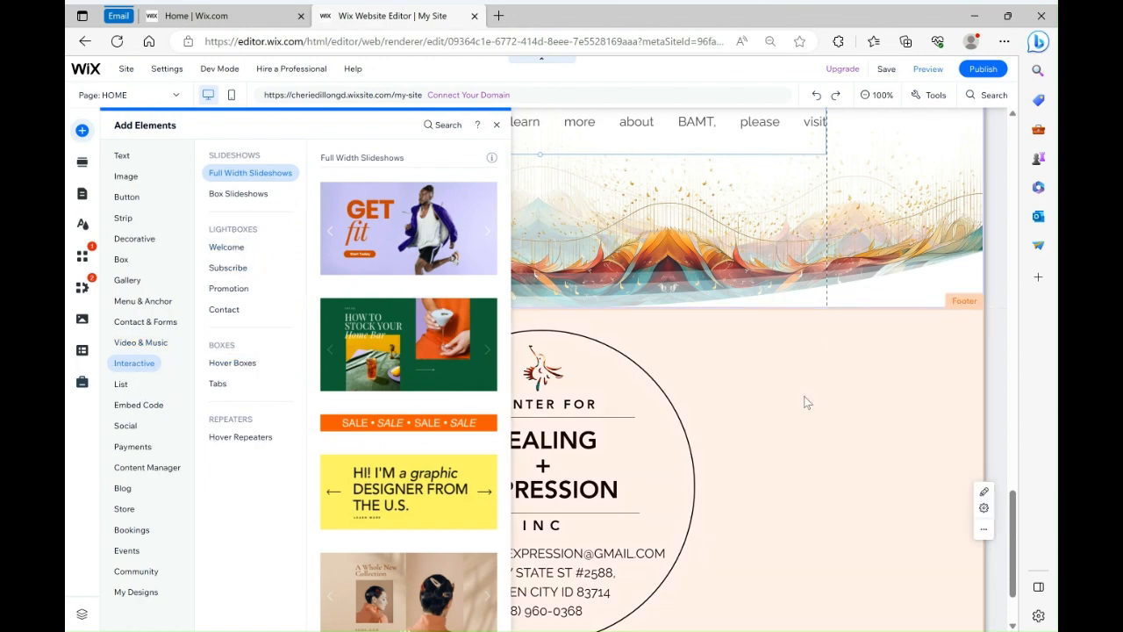
{"action": "left_click", "coordinate": [768, 455]}
{"action": "scroll", "coordinate": [768, 454], "scroll_direction": "up", "scroll_amount": 20}
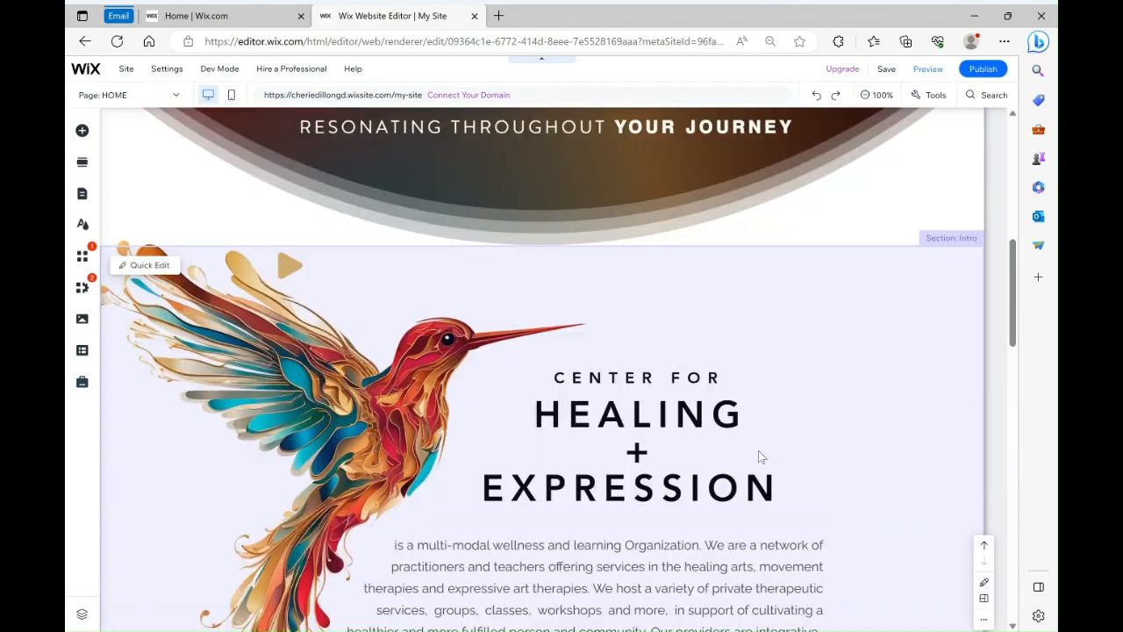
Select the hero slideshow tagline and cycle through all three of its slides
{"action": "scroll", "coordinate": [439, 491], "scroll_direction": "up", "scroll_amount": 2}
{"action": "scroll", "coordinate": [466, 571], "scroll_direction": "down", "scroll_amount": 3}
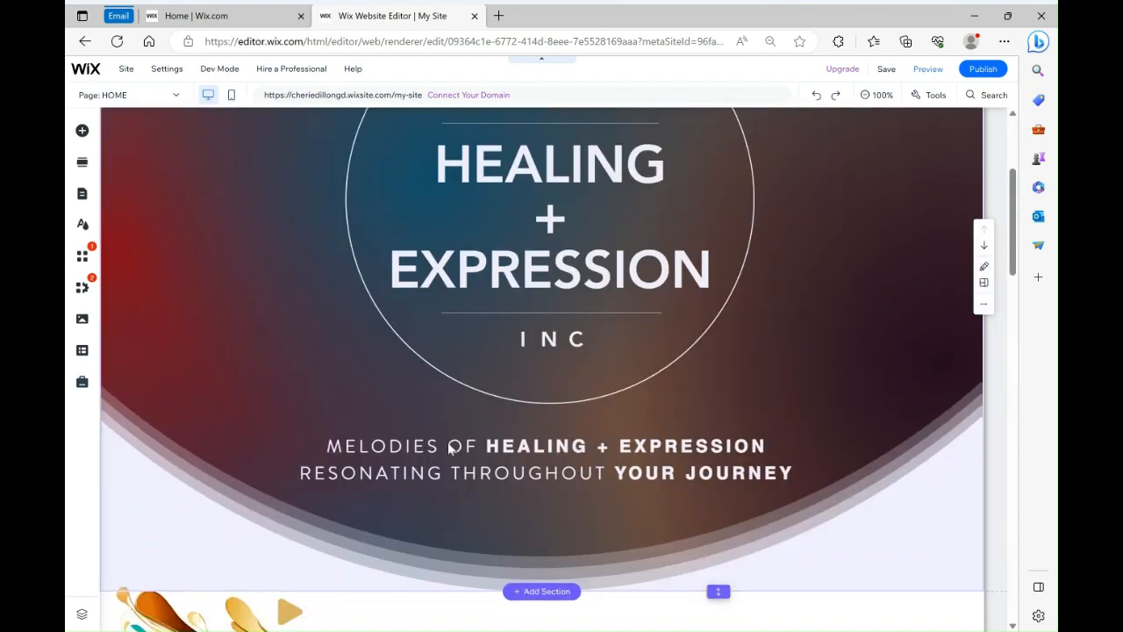
{"action": "left_click", "coordinate": [449, 448]}
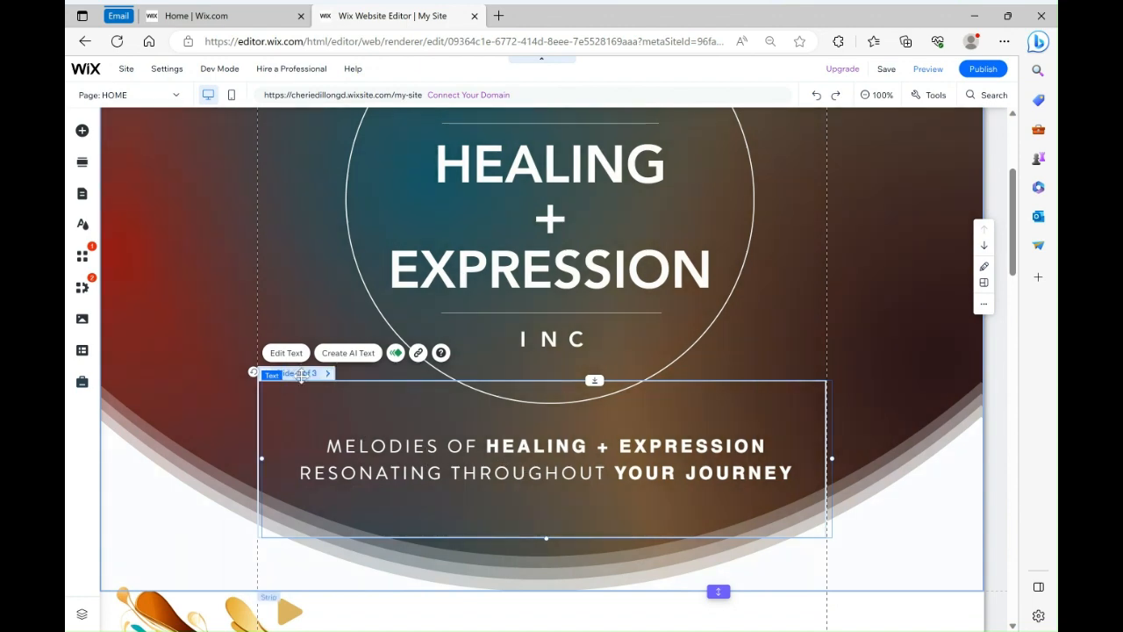
{"action": "left_click", "coordinate": [328, 373]}
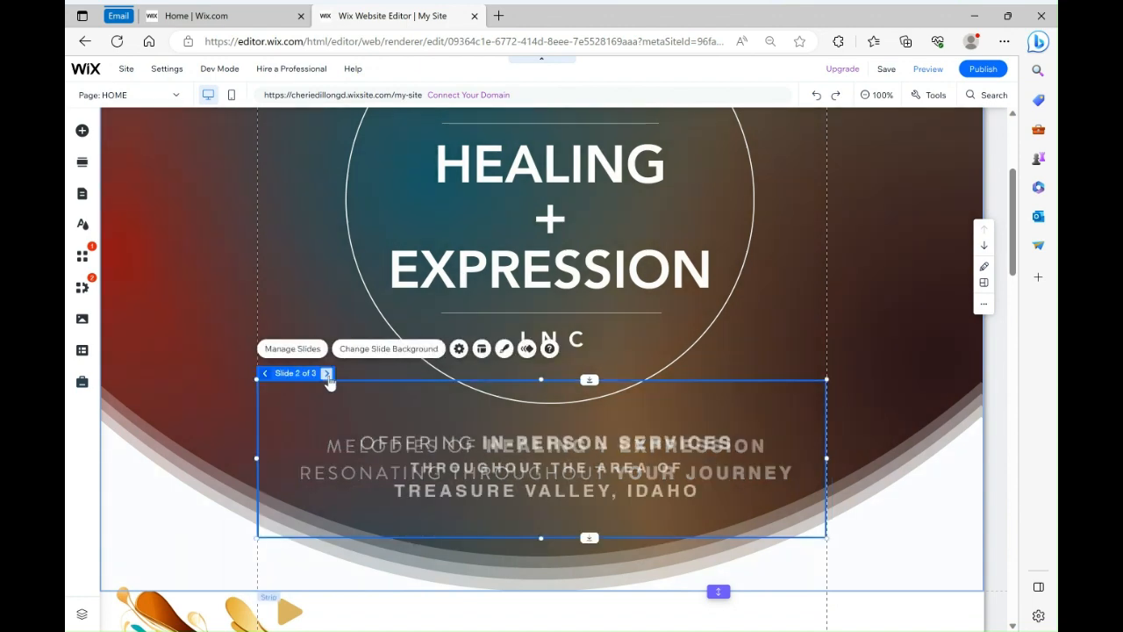
{"action": "left_click", "coordinate": [327, 373]}
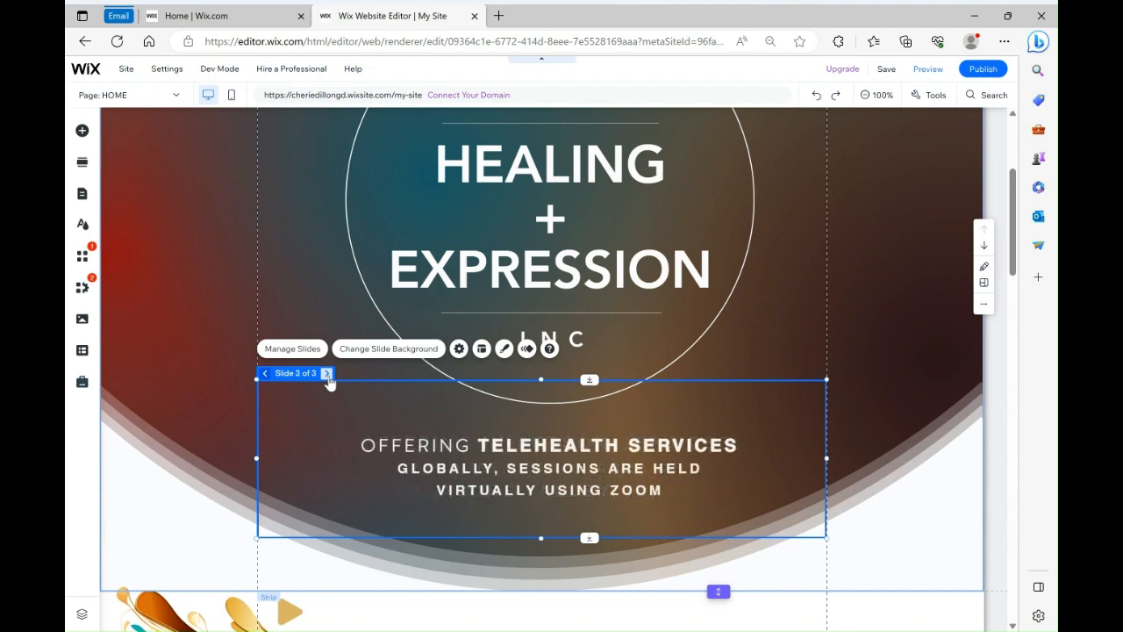
{"action": "left_click", "coordinate": [327, 373]}
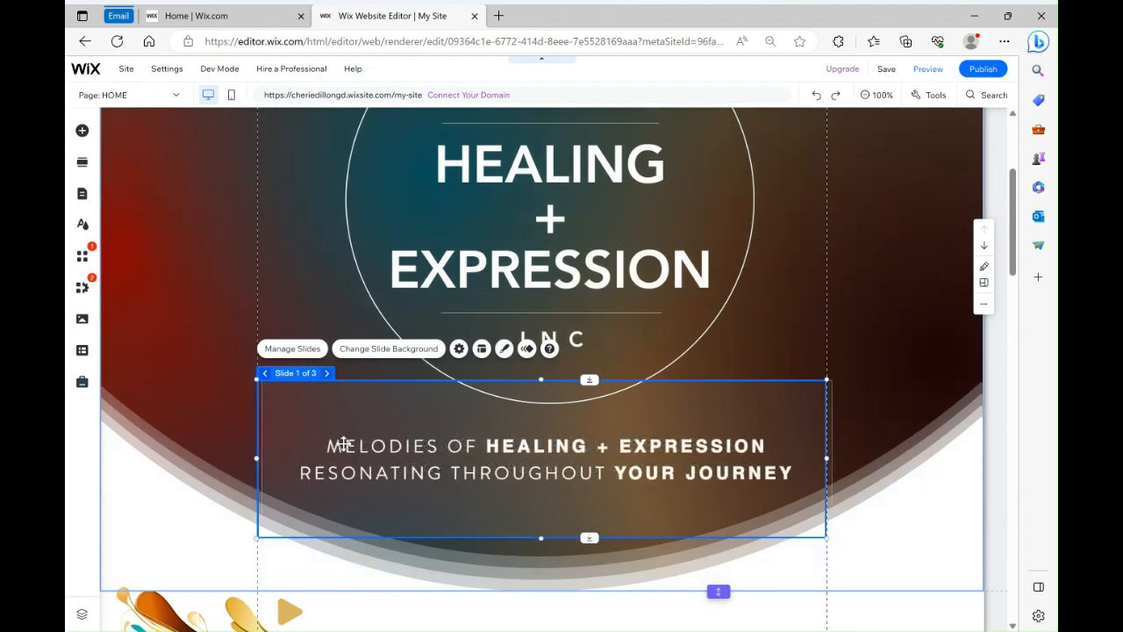
Open the first slide's tagline for text editing, then step through the slides and select the third slide's text
{"action": "left_click", "coordinate": [344, 445]}
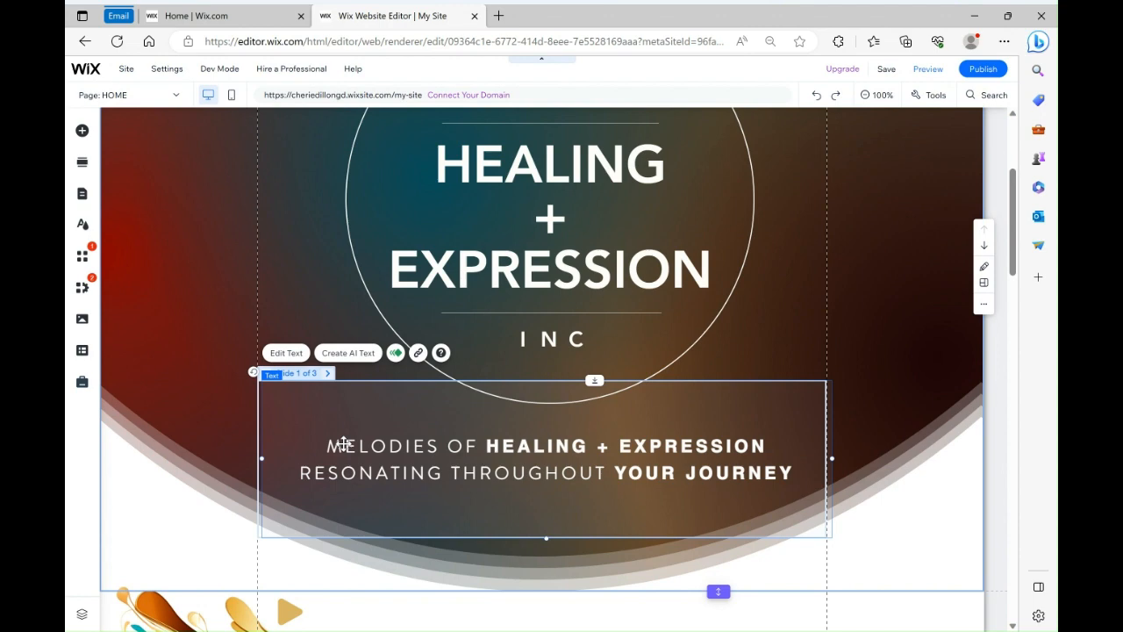
{"action": "double_click", "coordinate": [344, 445]}
{"action": "left_click", "coordinate": [432, 446]}
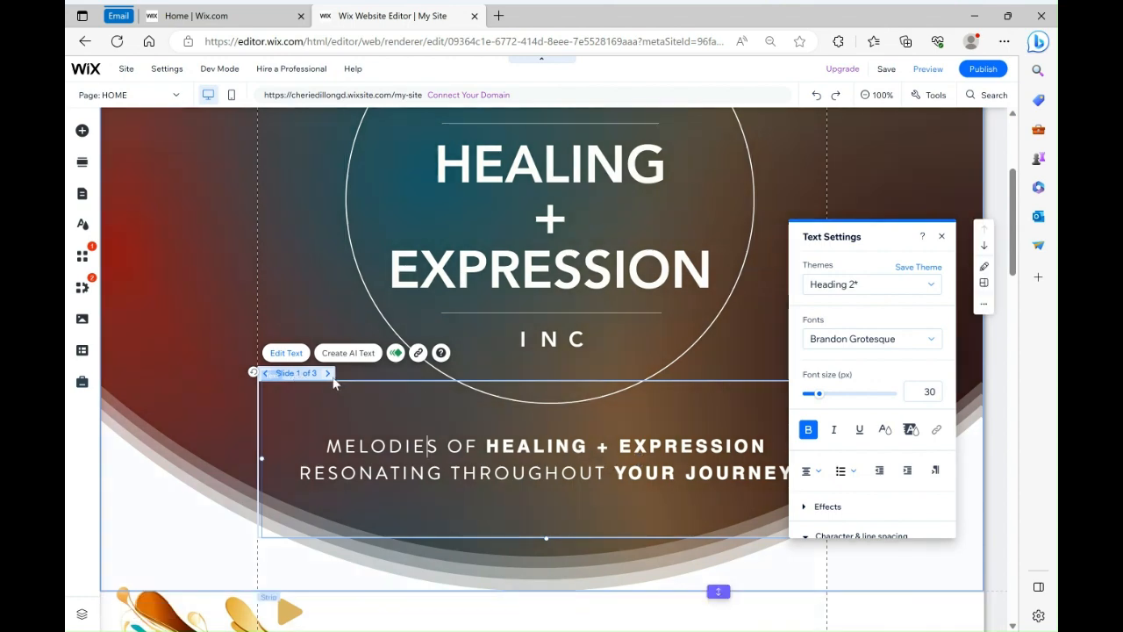
{"action": "left_click", "coordinate": [329, 376]}
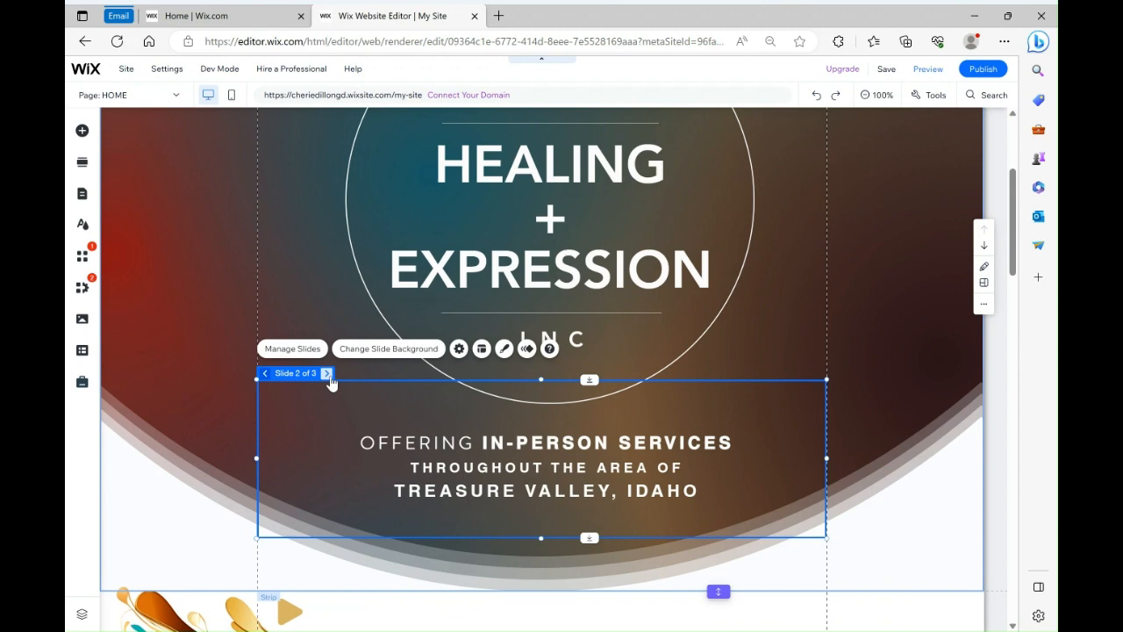
{"action": "left_click", "coordinate": [327, 374]}
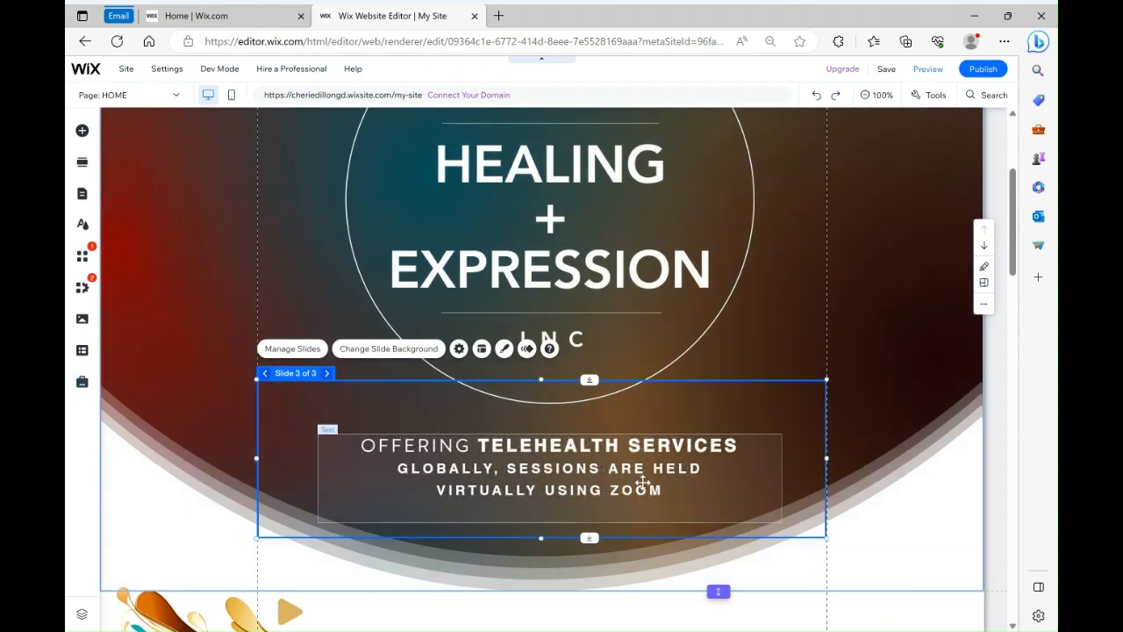
{"action": "left_click", "coordinate": [644, 487]}
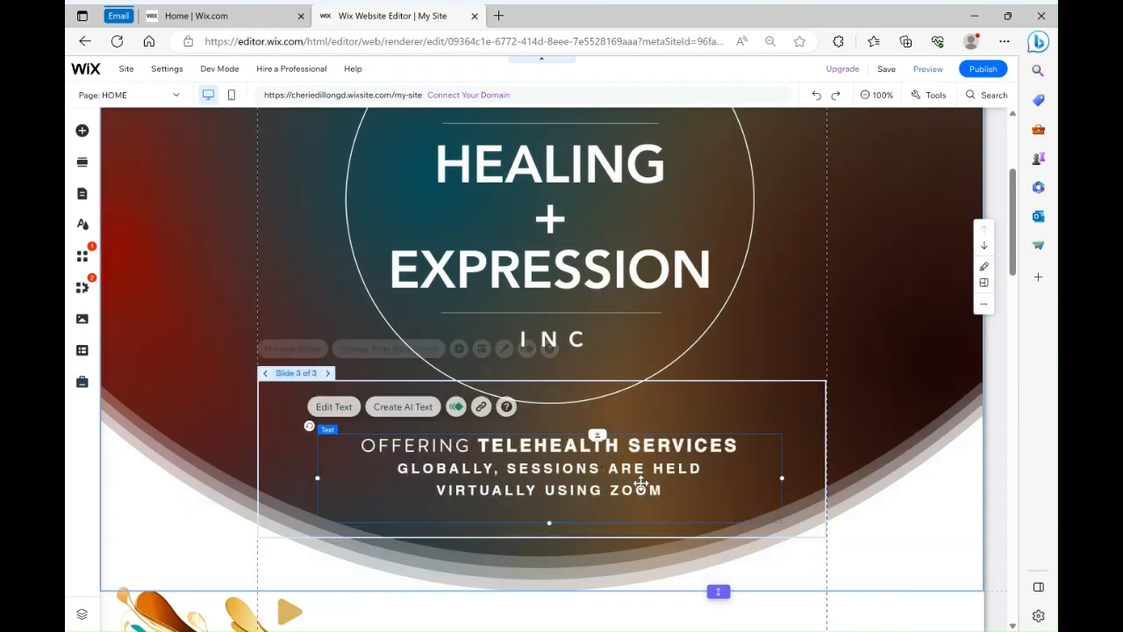
Select the audio player beside the hummingbird and open its Audio Player Settings
{"action": "scroll", "coordinate": [807, 463], "scroll_direction": "down", "scroll_amount": 4}
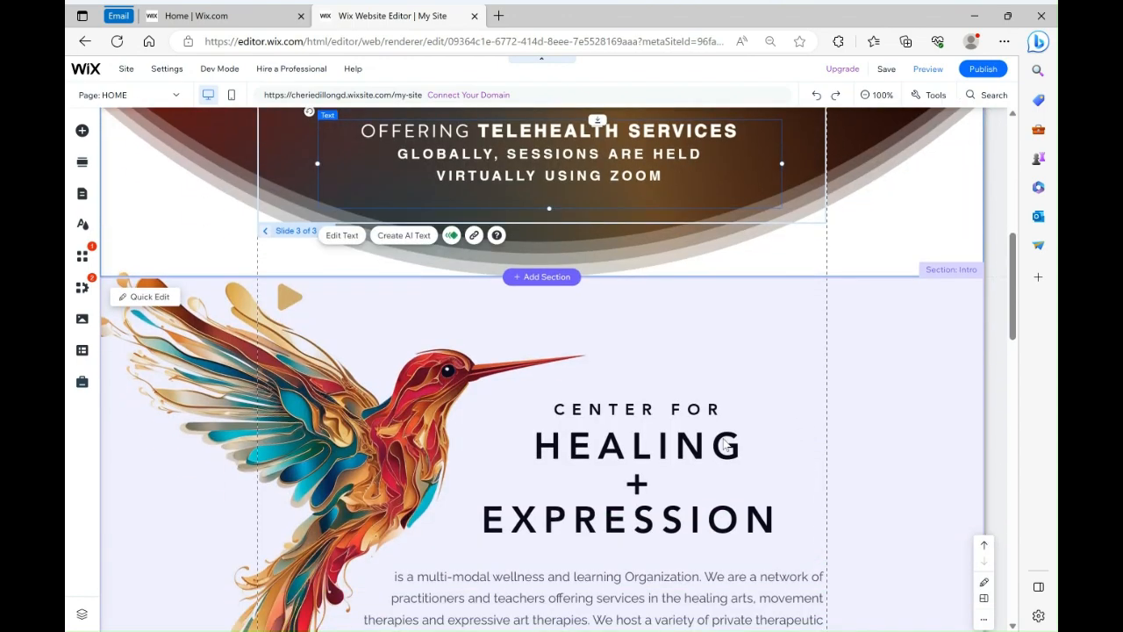
{"action": "scroll", "coordinate": [239, 419], "scroll_direction": "down", "scroll_amount": 2}
{"action": "scroll", "coordinate": [705, 355], "scroll_direction": "up", "scroll_amount": 4}
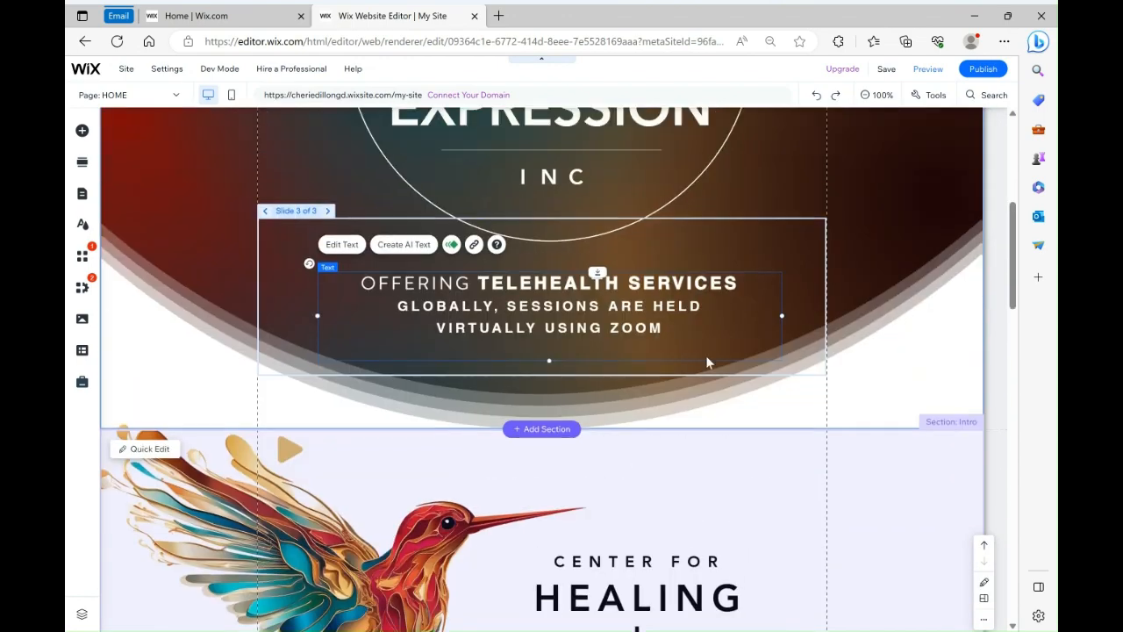
{"action": "scroll", "coordinate": [210, 530], "scroll_direction": "down", "scroll_amount": 1}
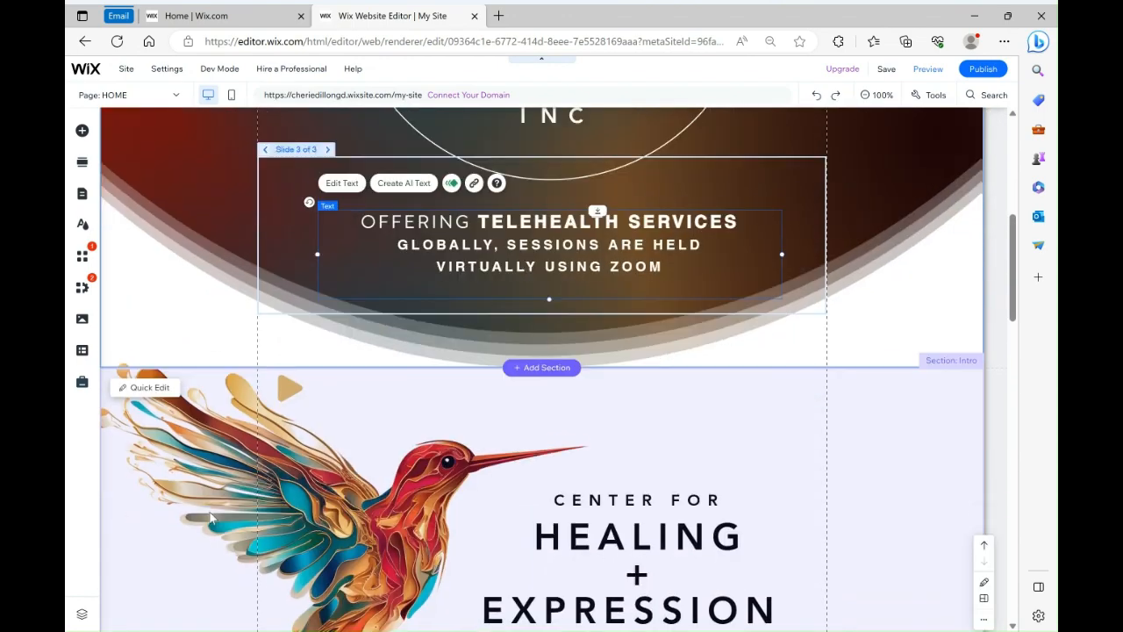
{"action": "left_click", "coordinate": [292, 378]}
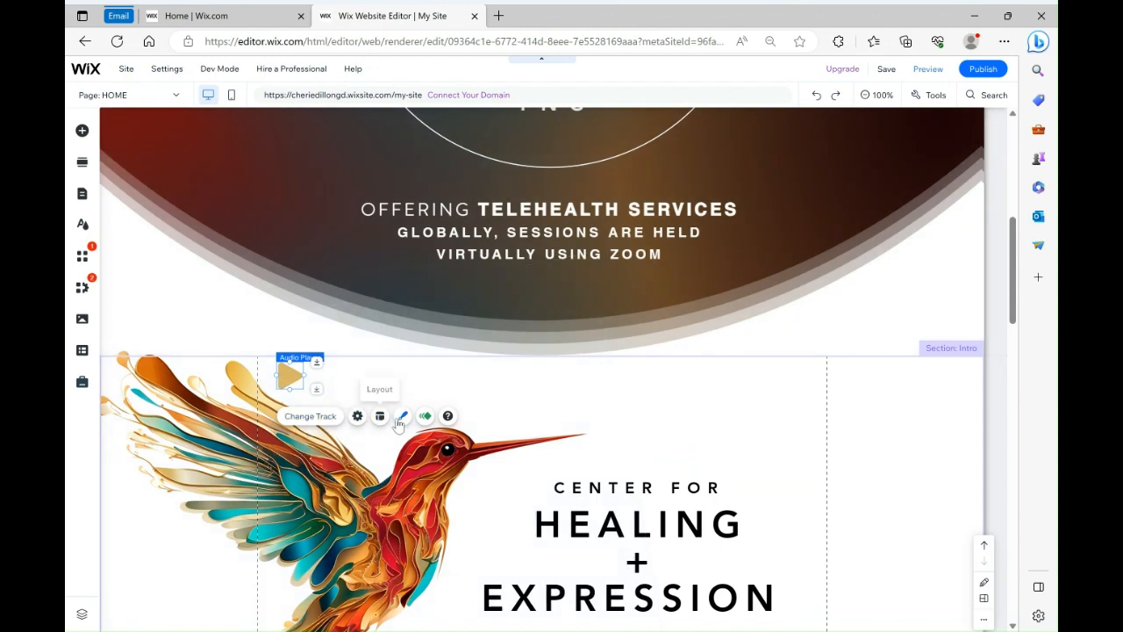
{"action": "left_click", "coordinate": [307, 418]}
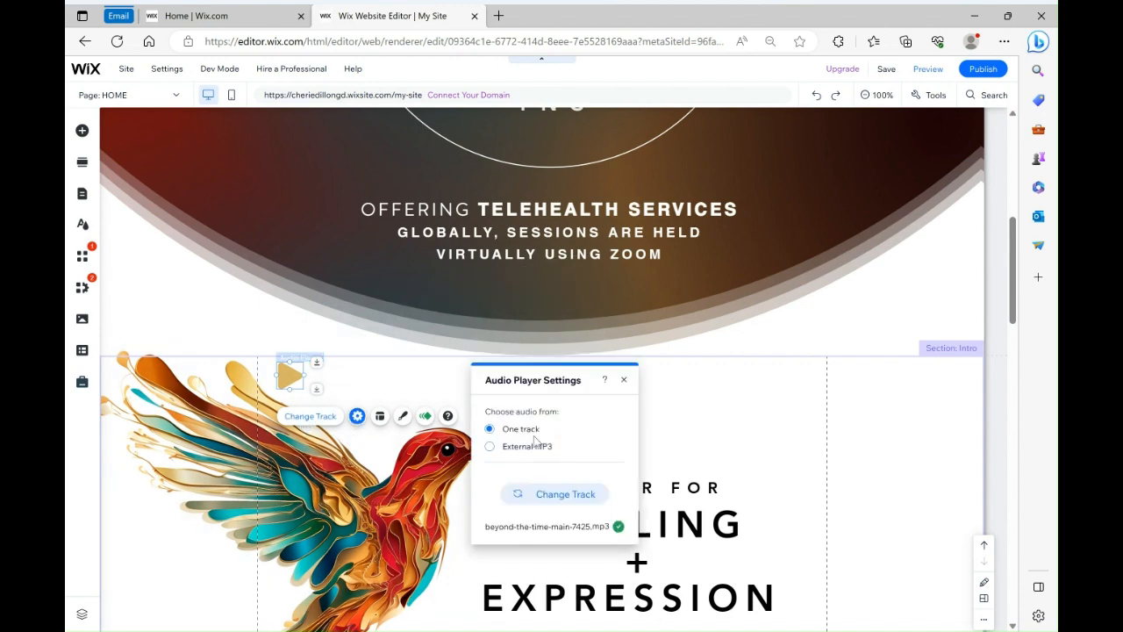
Examine the External MP3 and One track source options and the Choose a Track library, then close both without changes
{"action": "left_click", "coordinate": [506, 452]}
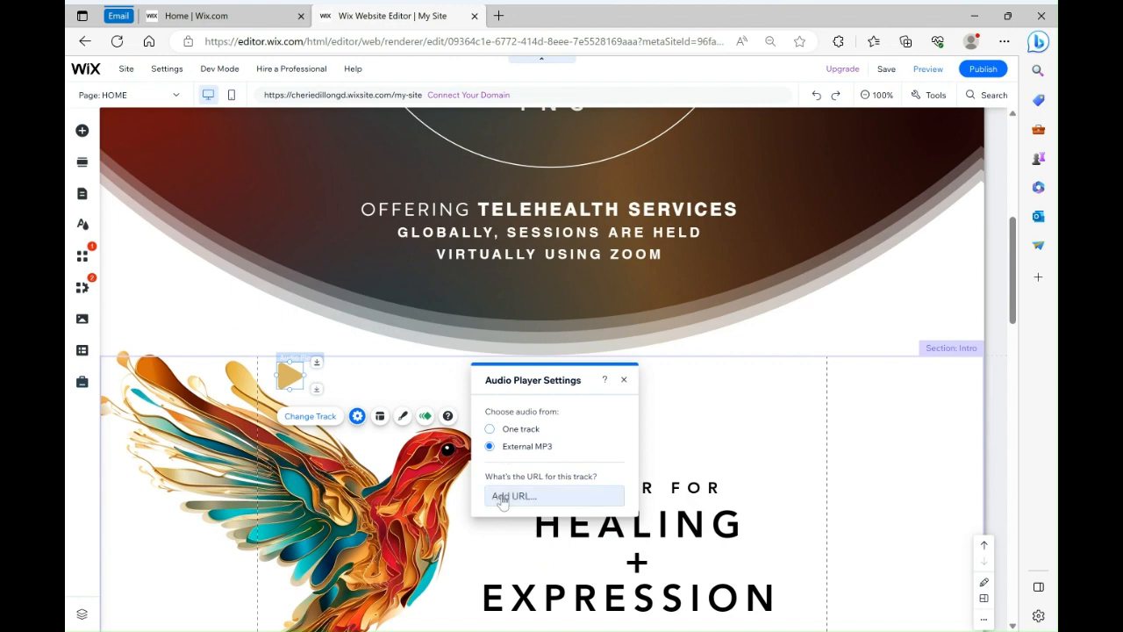
{"action": "left_click", "coordinate": [505, 430]}
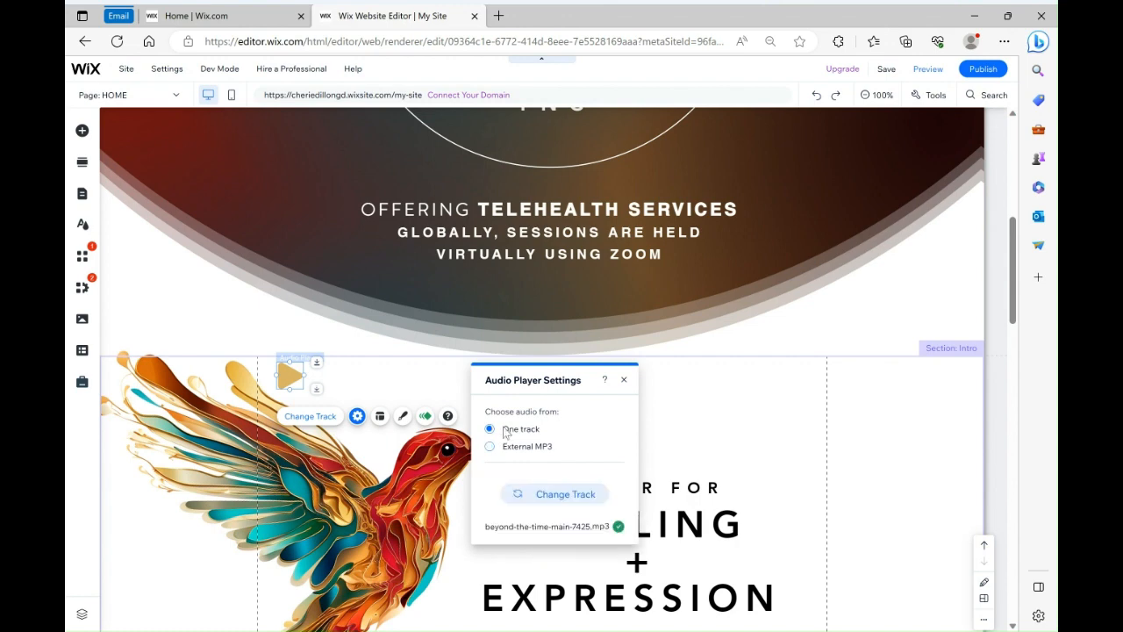
{"action": "left_click", "coordinate": [540, 497]}
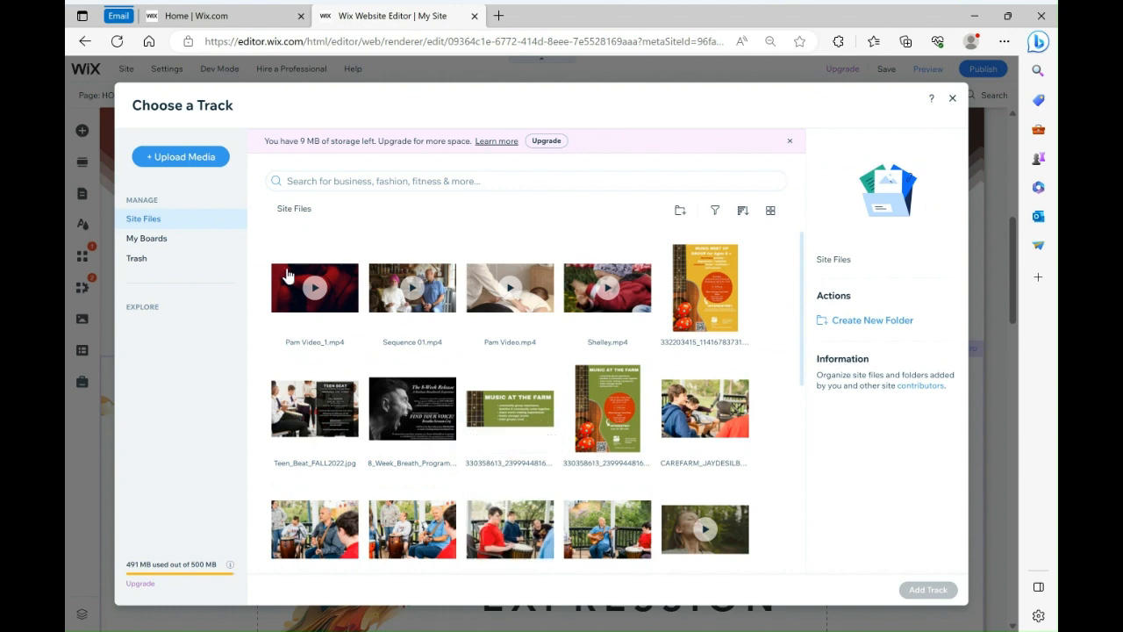
{"action": "scroll", "coordinate": [527, 369], "scroll_direction": "down", "scroll_amount": 3}
{"action": "scroll", "coordinate": [772, 456], "scroll_direction": "down", "scroll_amount": 5}
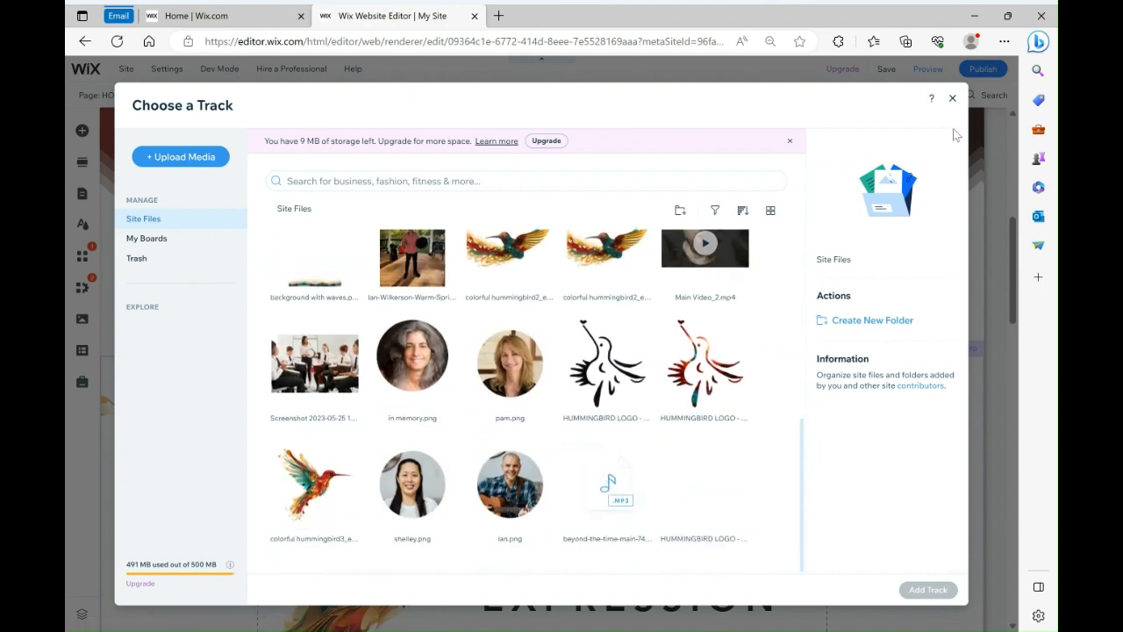
{"action": "left_click", "coordinate": [952, 99]}
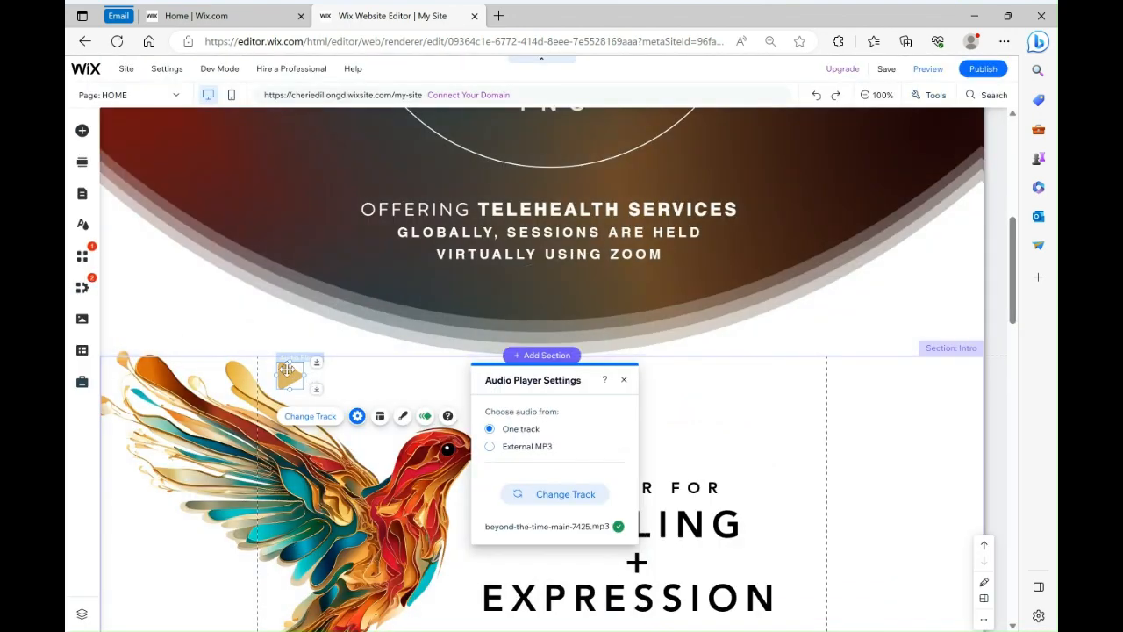
{"action": "left_click", "coordinate": [625, 379]}
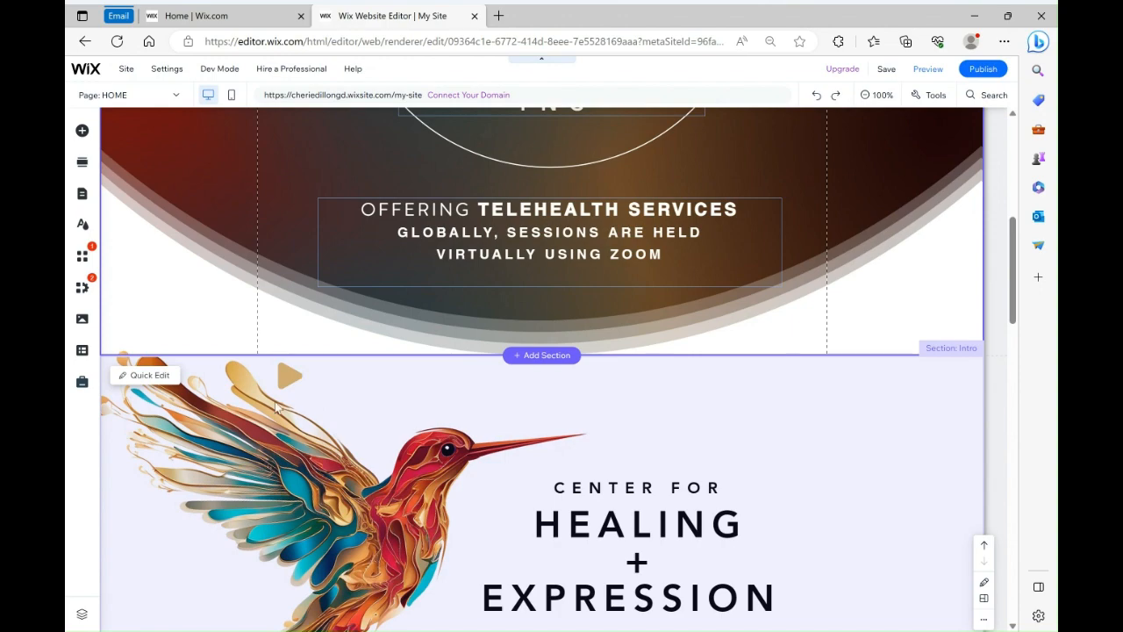
Scroll through the home page story paragraphs down to the footer to review the content
{"action": "scroll", "coordinate": [671, 409], "scroll_direction": "down", "scroll_amount": 5}
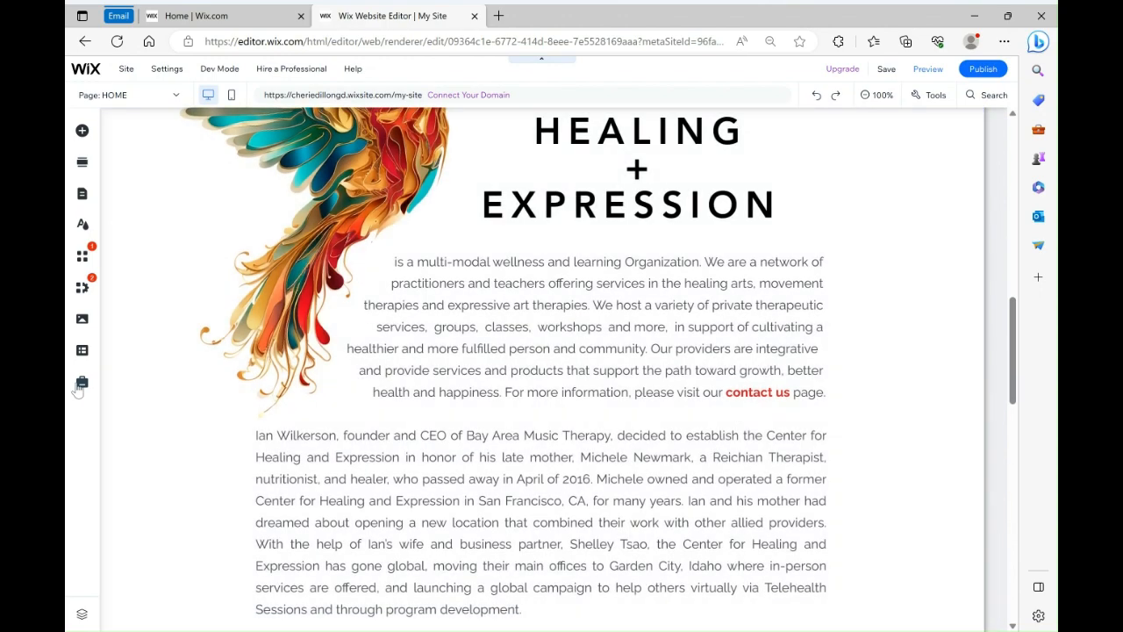
{"action": "scroll", "coordinate": [391, 441], "scroll_direction": "down", "scroll_amount": 5}
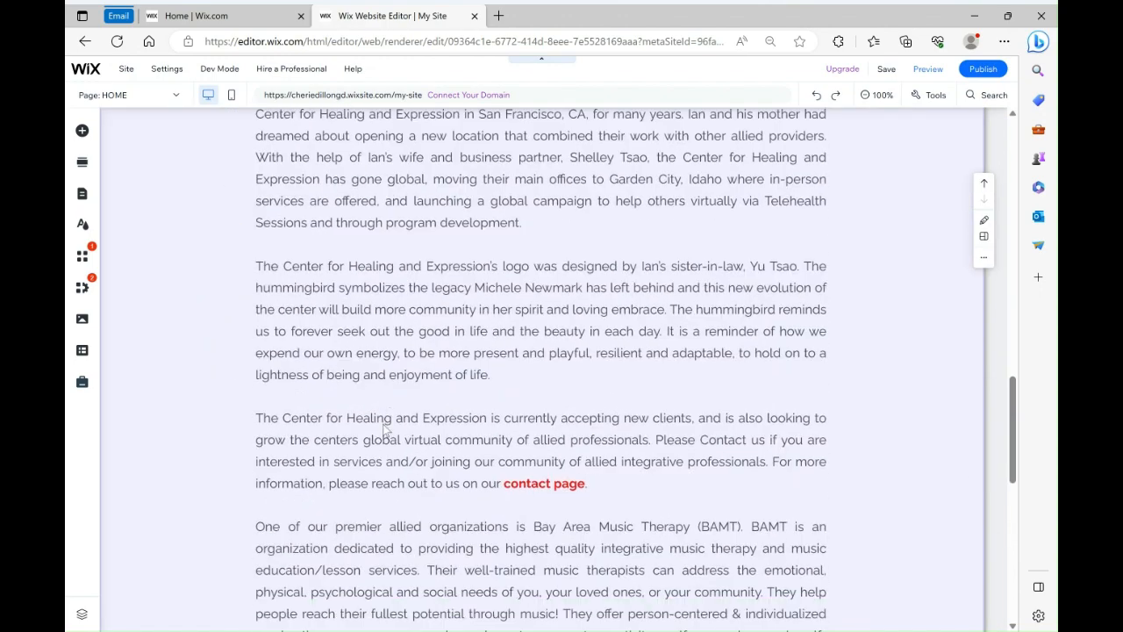
{"action": "scroll", "coordinate": [382, 415], "scroll_direction": "down", "scroll_amount": 3}
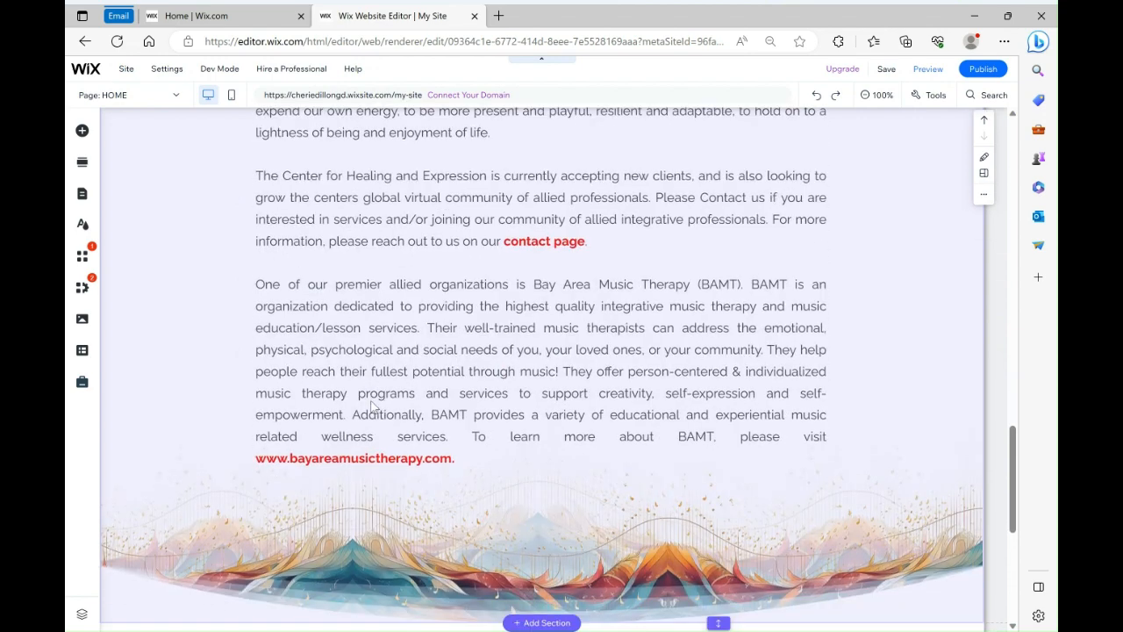
{"action": "scroll", "coordinate": [371, 402], "scroll_direction": "down", "scroll_amount": 2}
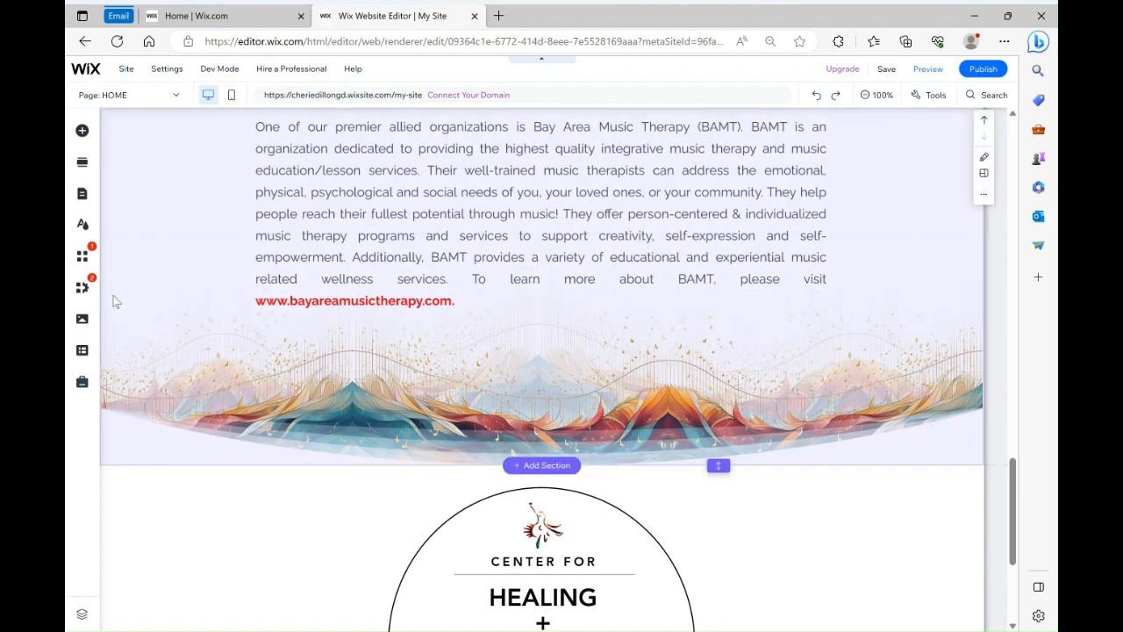
{"action": "scroll", "coordinate": [254, 579], "scroll_direction": "down", "scroll_amount": 1}
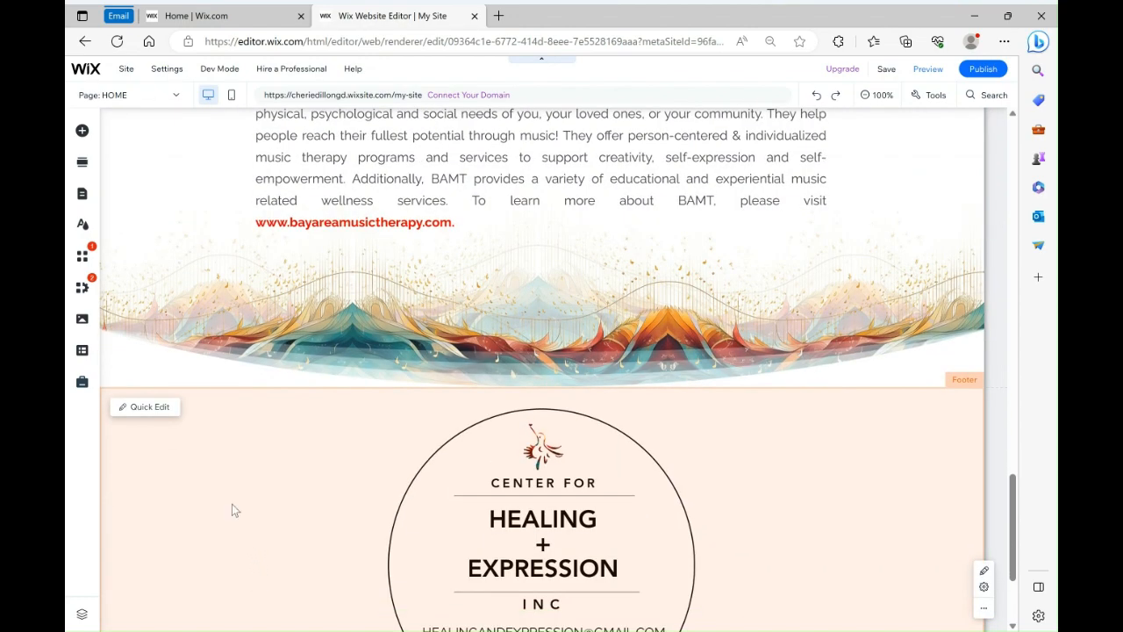
{"action": "scroll", "coordinate": [230, 500], "scroll_direction": "down", "scroll_amount": 2}
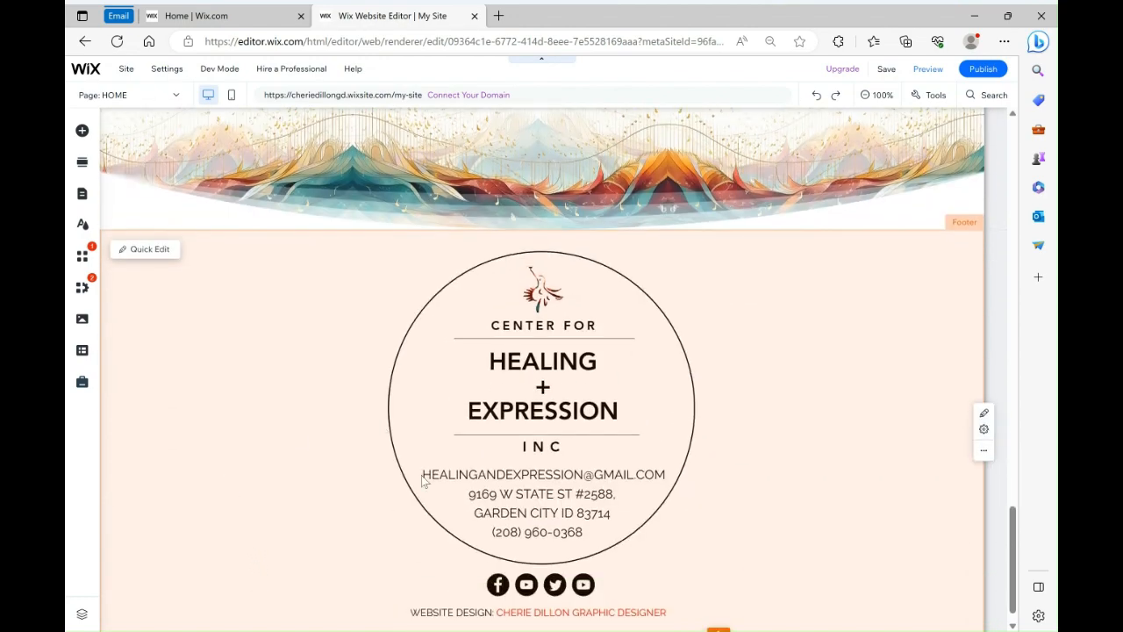
{"action": "scroll", "coordinate": [308, 530], "scroll_direction": "up", "scroll_amount": 10}
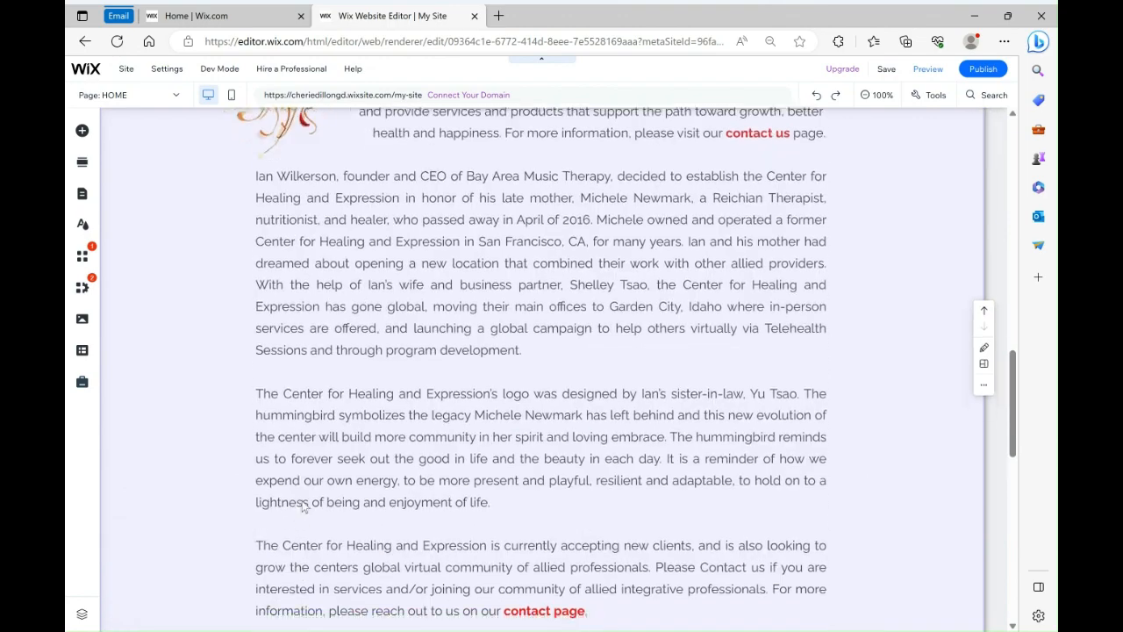
{"action": "scroll", "coordinate": [306, 496], "scroll_direction": "down", "scroll_amount": 8}
{"action": "scroll", "coordinate": [305, 480], "scroll_direction": "down", "scroll_amount": 2}
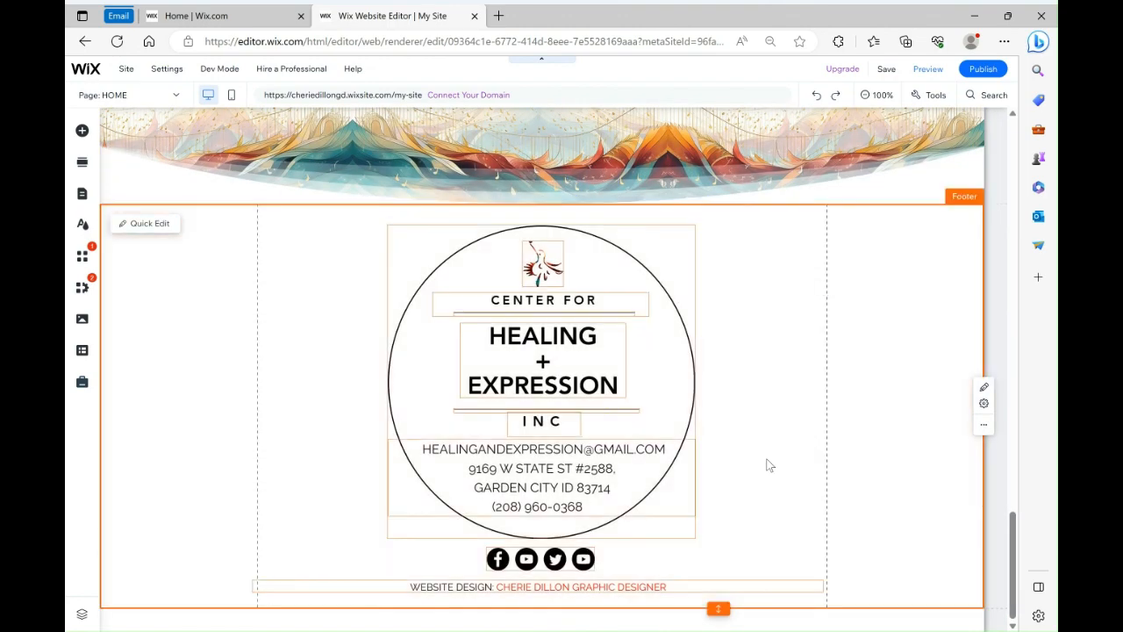
Open the footer social bar's Set Social Links dialog, inspect each icon's title and link, then close it
{"action": "left_click", "coordinate": [497, 561]}
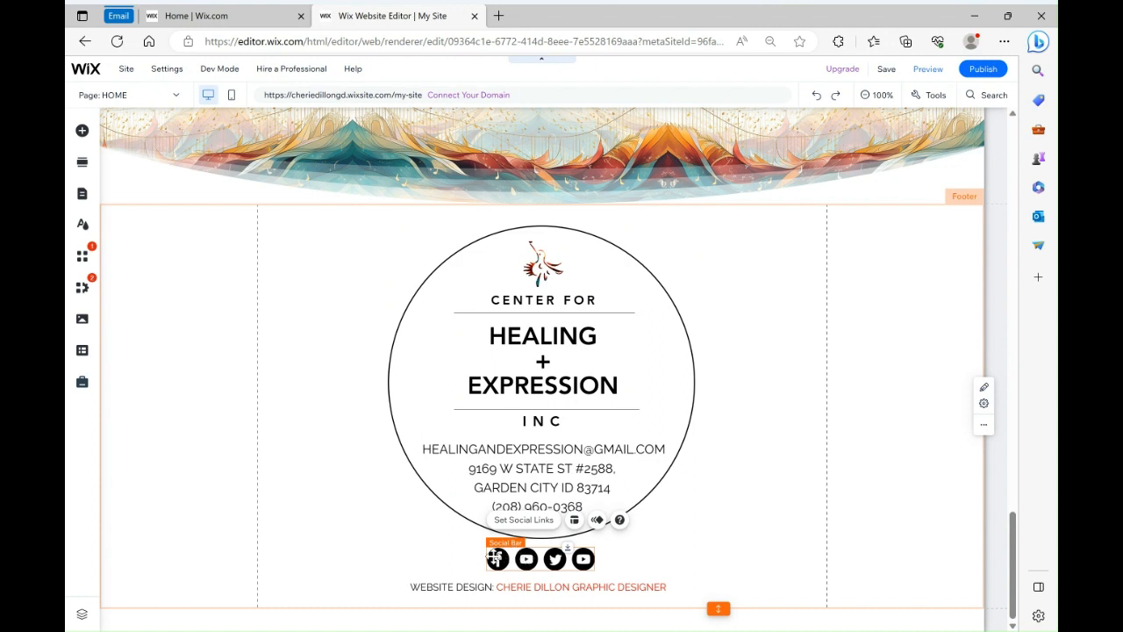
{"action": "left_click", "coordinate": [511, 522]}
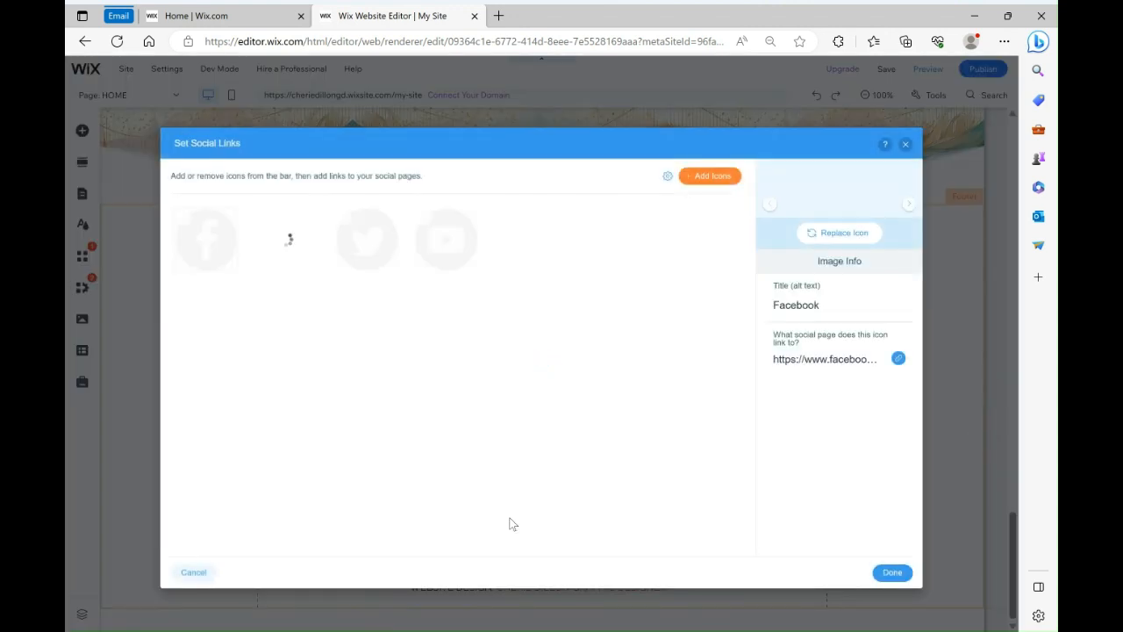
{"action": "left_click", "coordinate": [443, 242]}
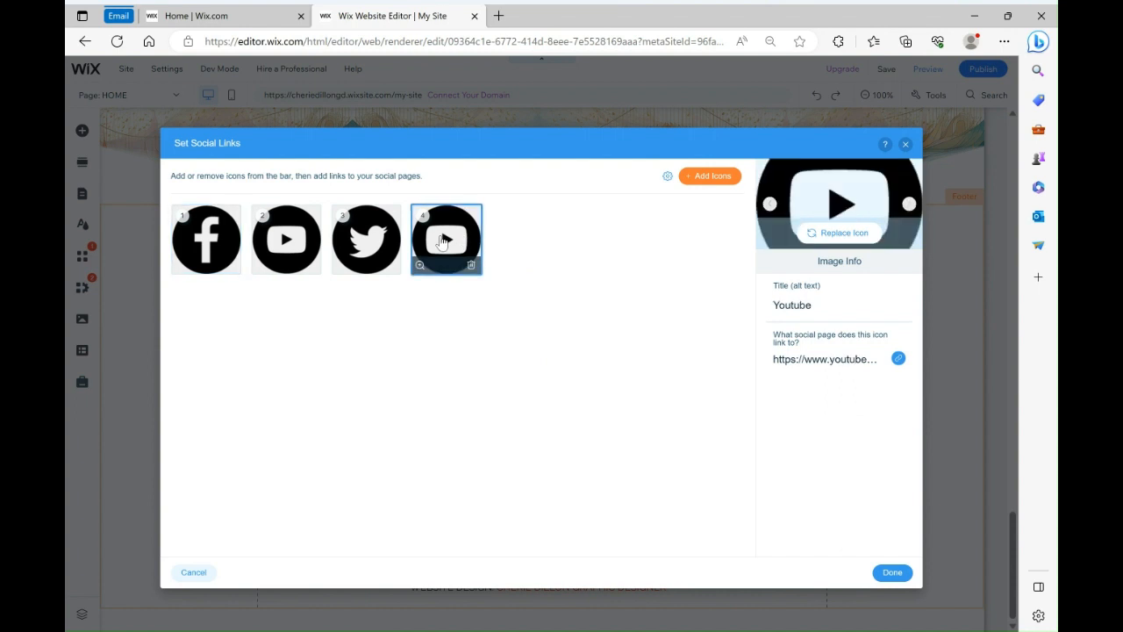
{"action": "left_click", "coordinate": [277, 243]}
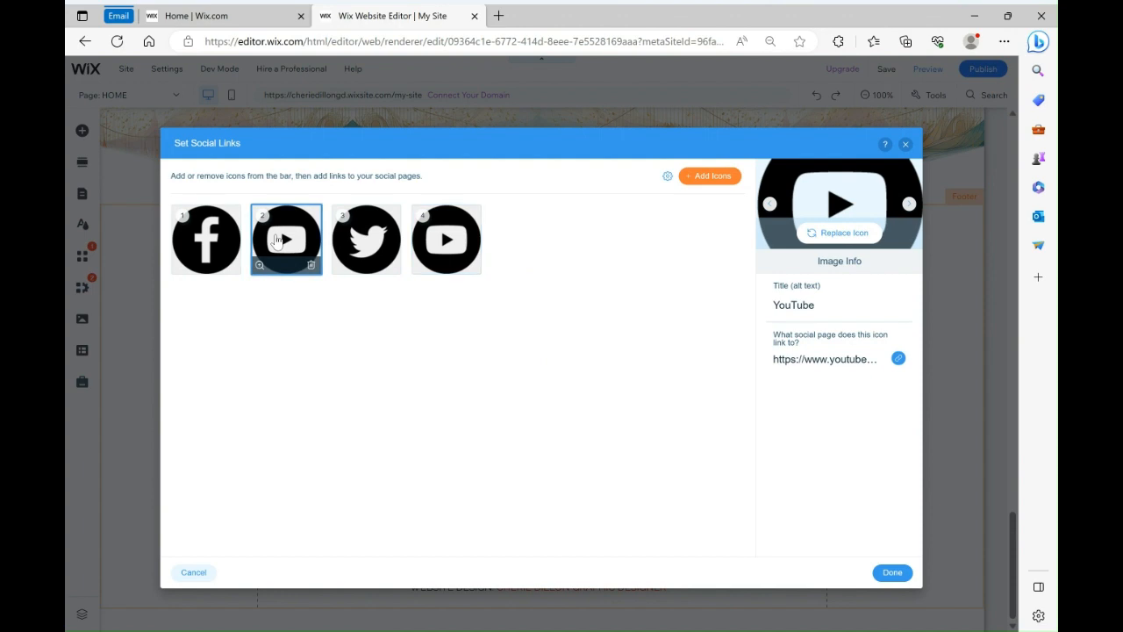
{"action": "left_click", "coordinate": [377, 244]}
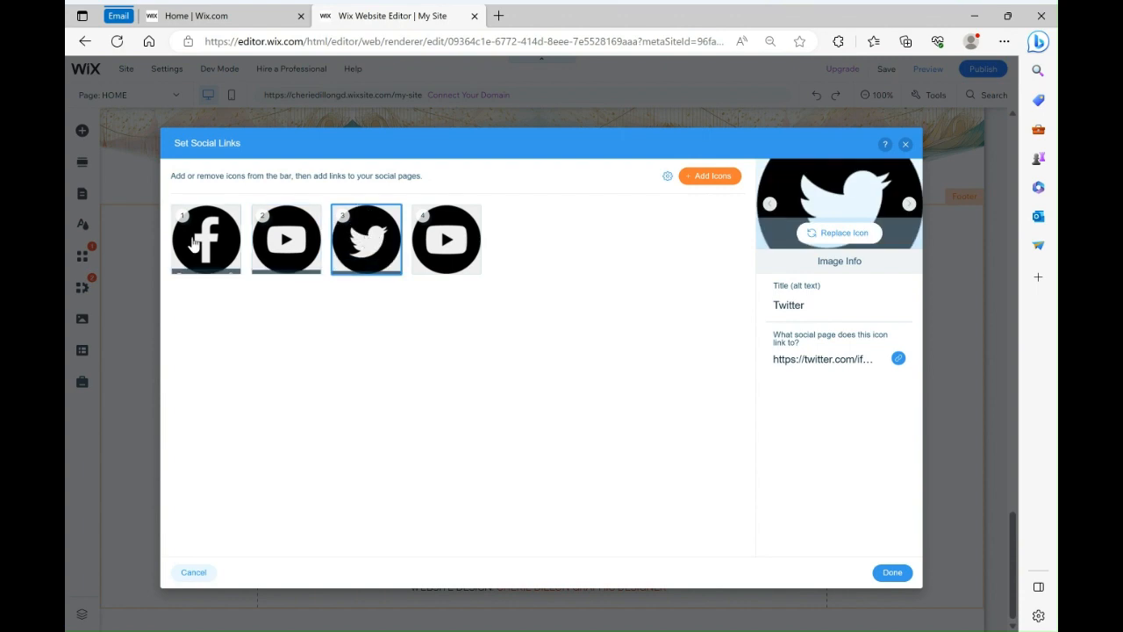
{"action": "left_click", "coordinate": [223, 239]}
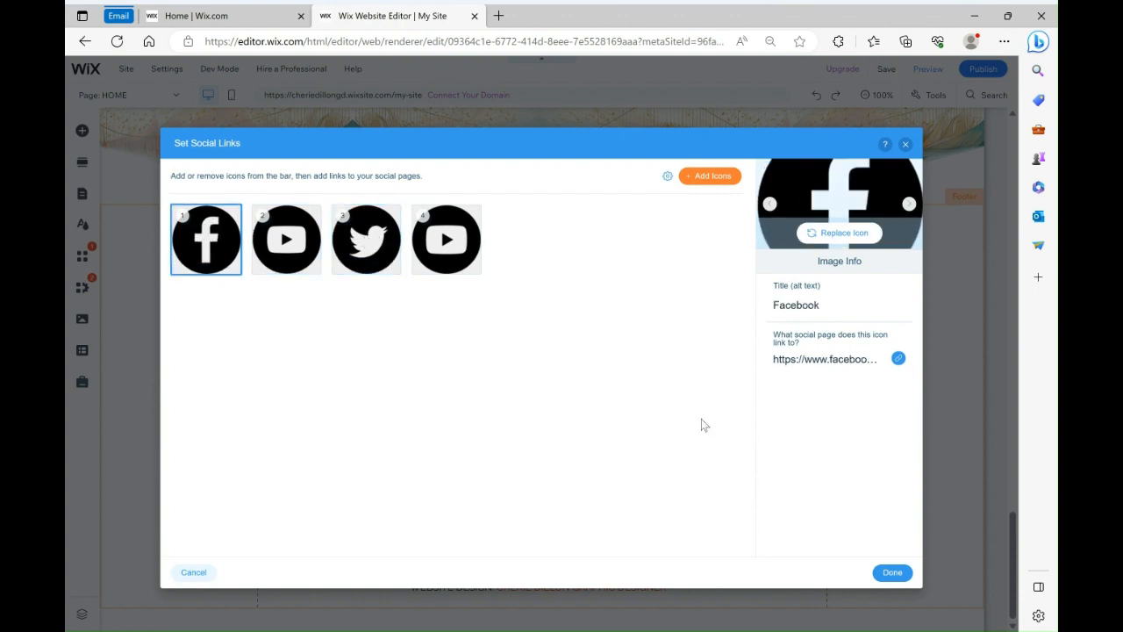
{"action": "left_click", "coordinate": [379, 263]}
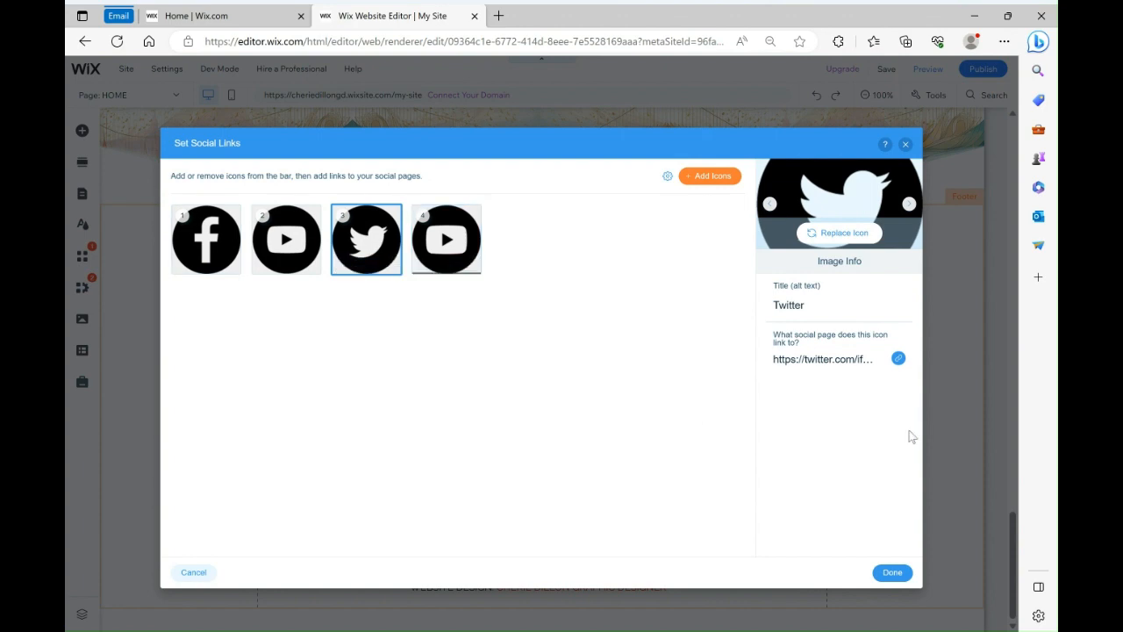
{"action": "left_click", "coordinate": [898, 574]}
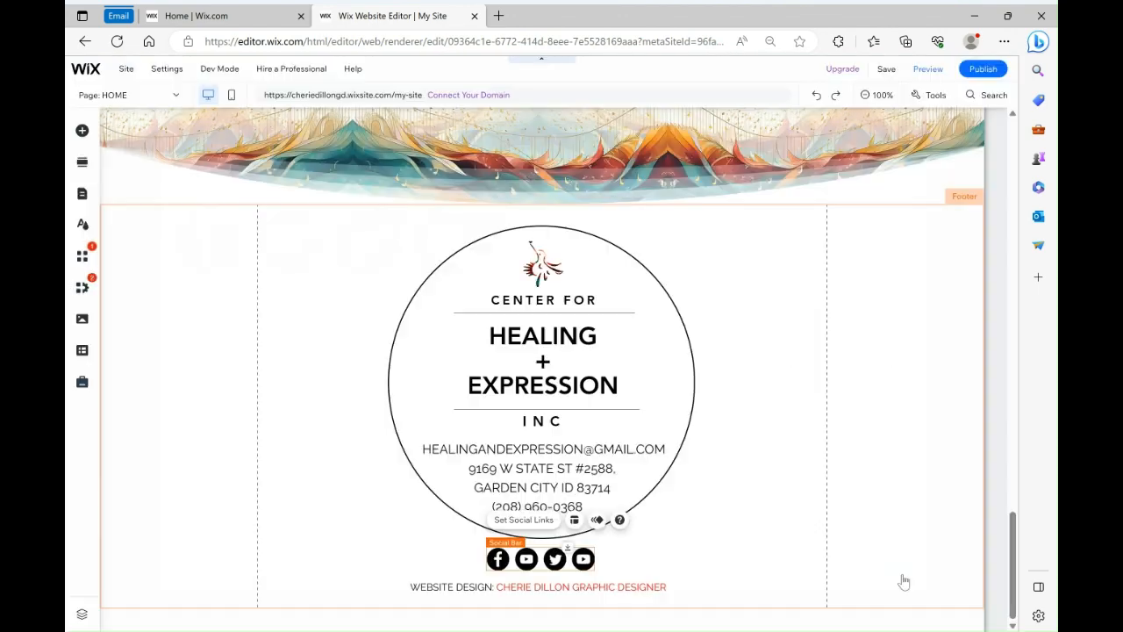
Scroll back up through the home page to its header and navigation menu
{"action": "scroll", "coordinate": [731, 525], "scroll_direction": "up", "scroll_amount": 1}
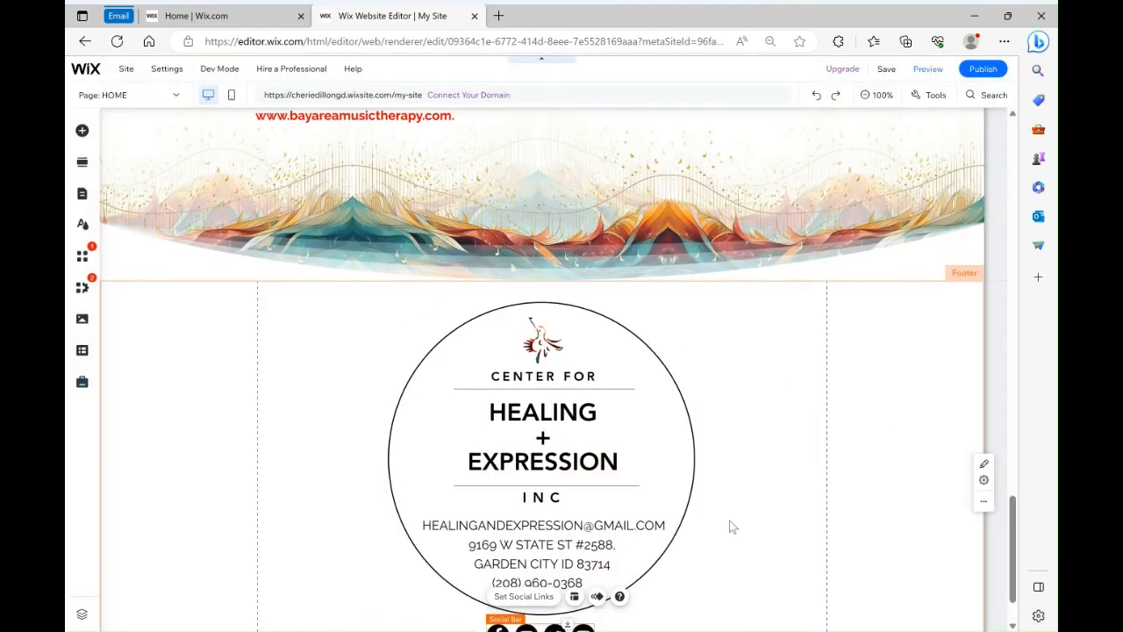
{"action": "scroll", "coordinate": [334, 470], "scroll_direction": "up", "scroll_amount": 10}
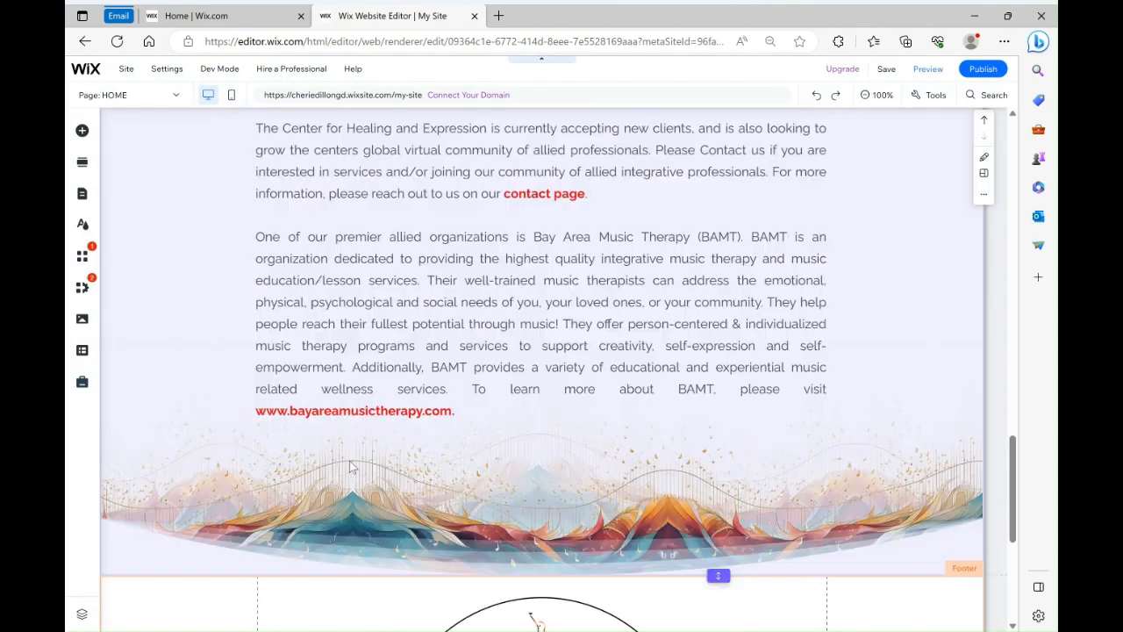
{"action": "scroll", "coordinate": [340, 465], "scroll_direction": "up", "scroll_amount": 10}
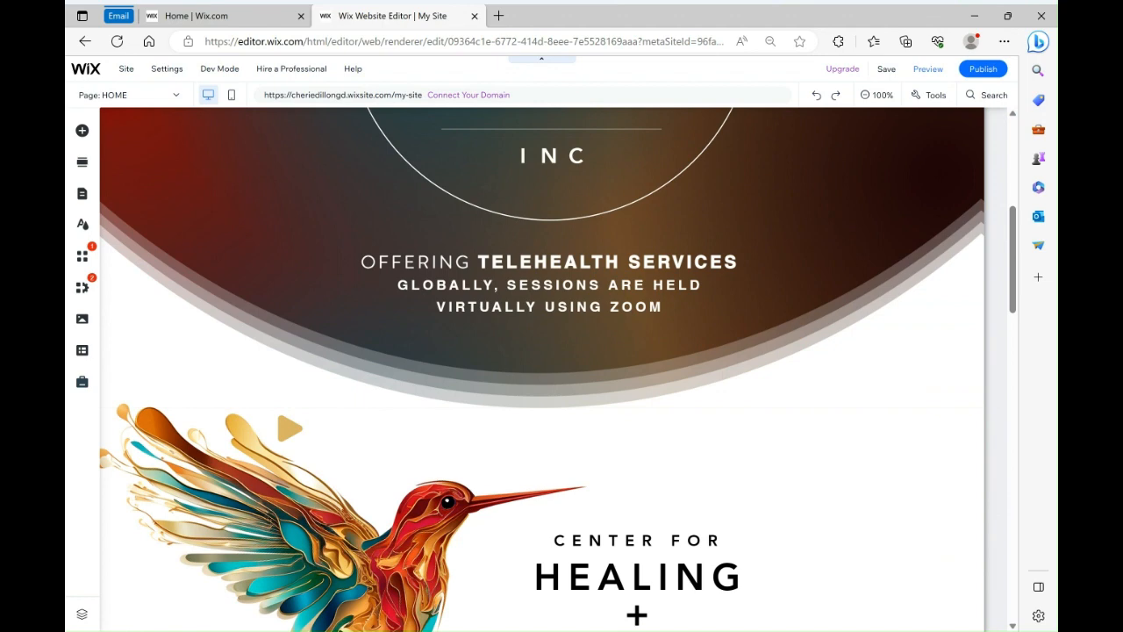
{"action": "scroll", "coordinate": [365, 469], "scroll_direction": "up", "scroll_amount": 3}
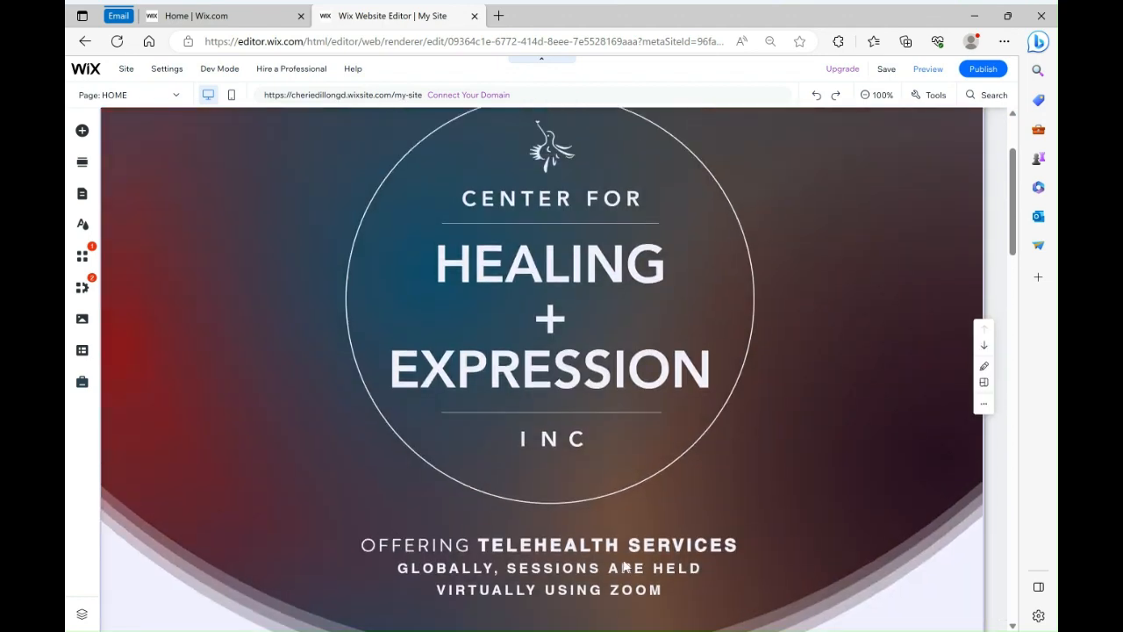
{"action": "scroll", "coordinate": [624, 566], "scroll_direction": "up", "scroll_amount": 2}
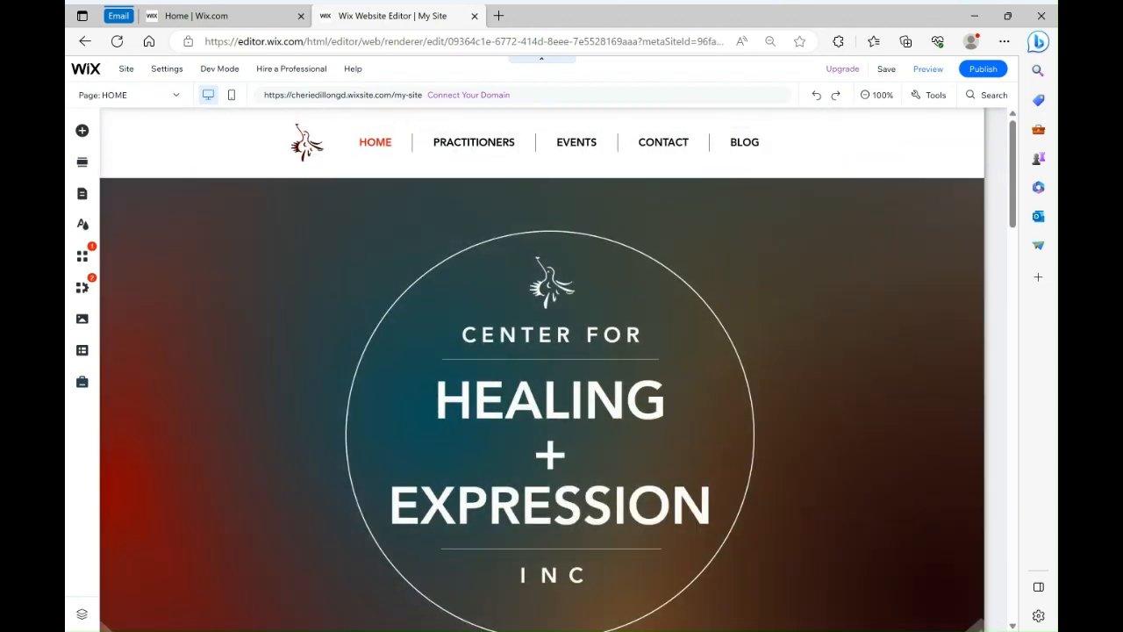